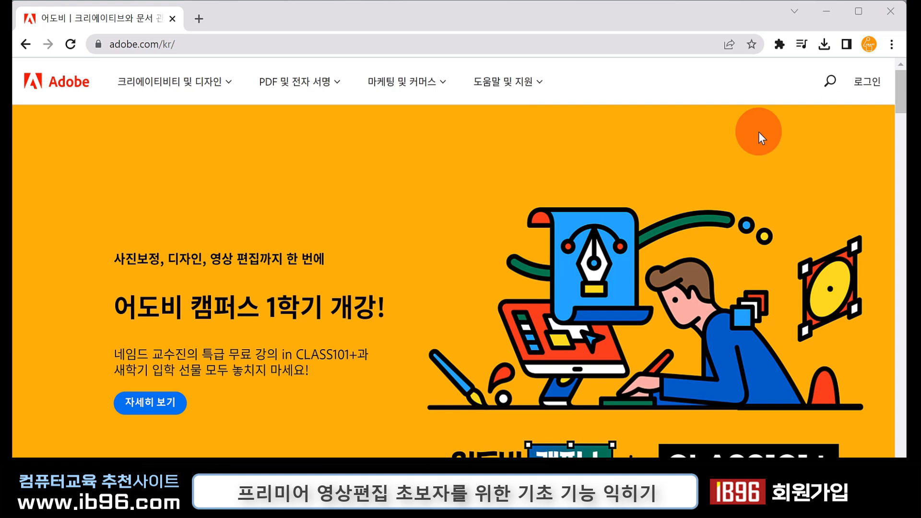
Go to Adobe's Premiere Pro product page from the creativity and design menu, then close Chrome
left_click(143, 48)
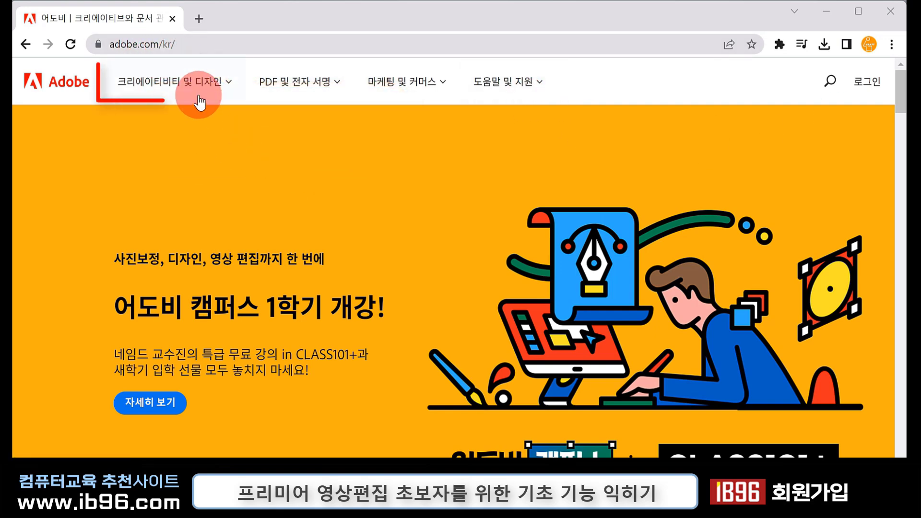
left_click(222, 86)
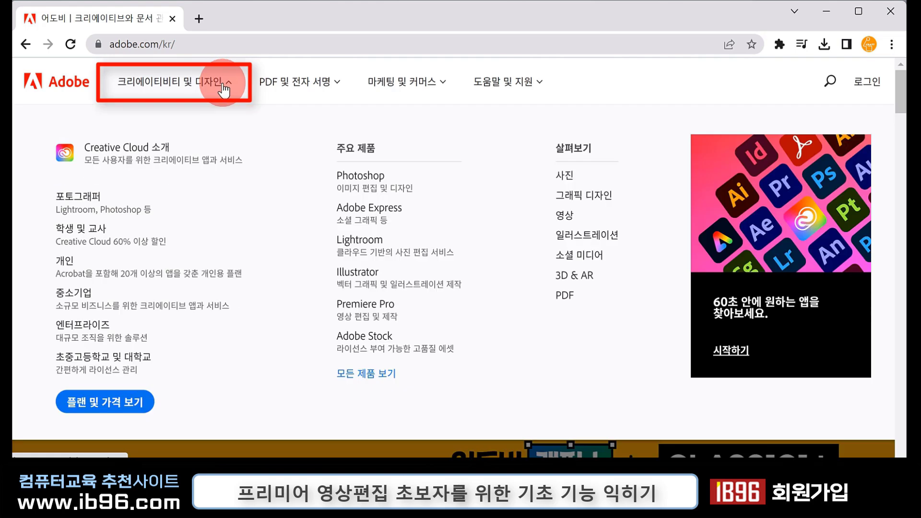
left_click(389, 312)
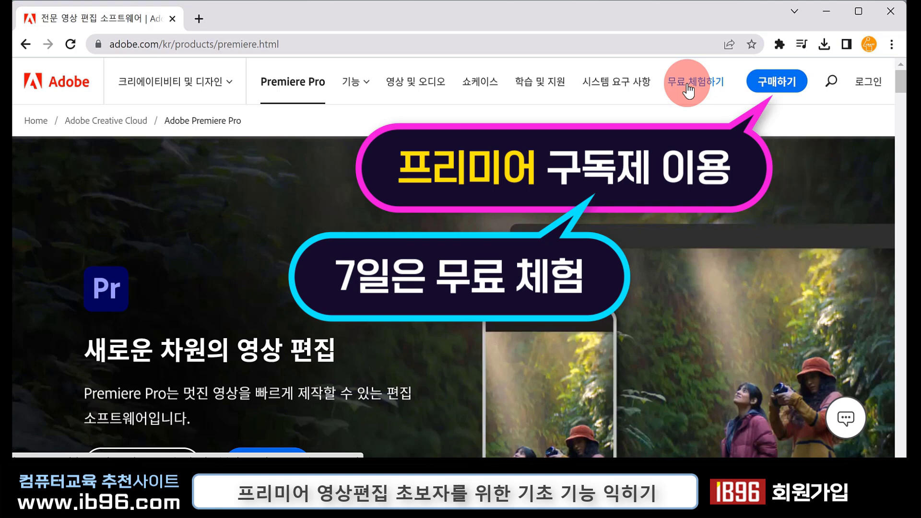
left_click(890, 19)
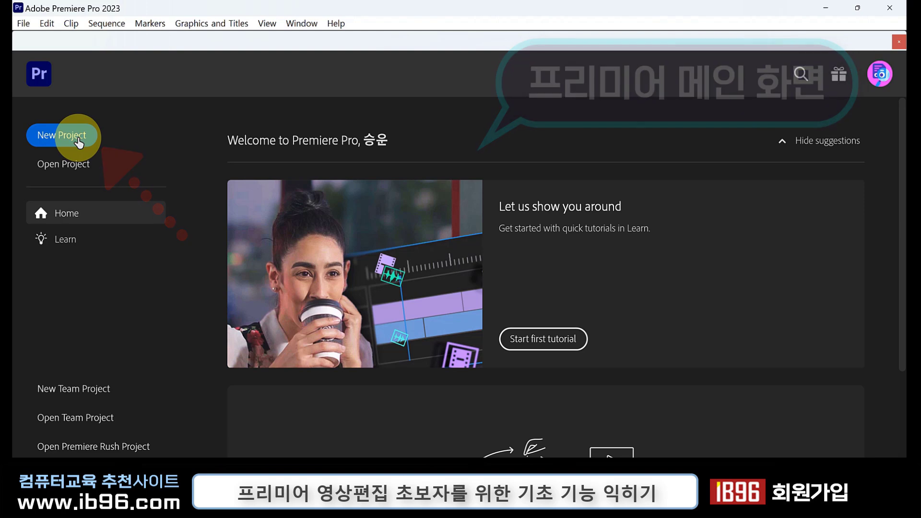
Start a new Premiere Pro project and scroll through the Sample Media clip grid
left_click(79, 139)
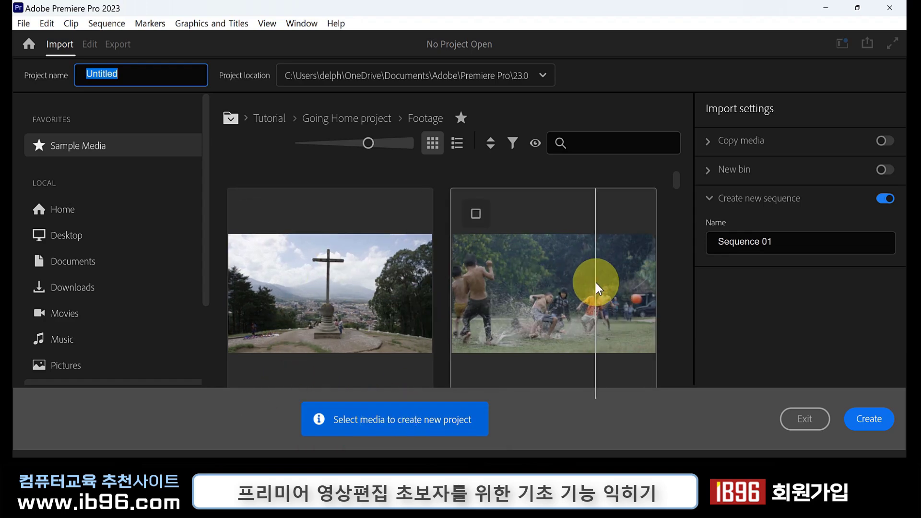
scroll(523, 293, "down", 3)
scroll(523, 293, "down", 3)
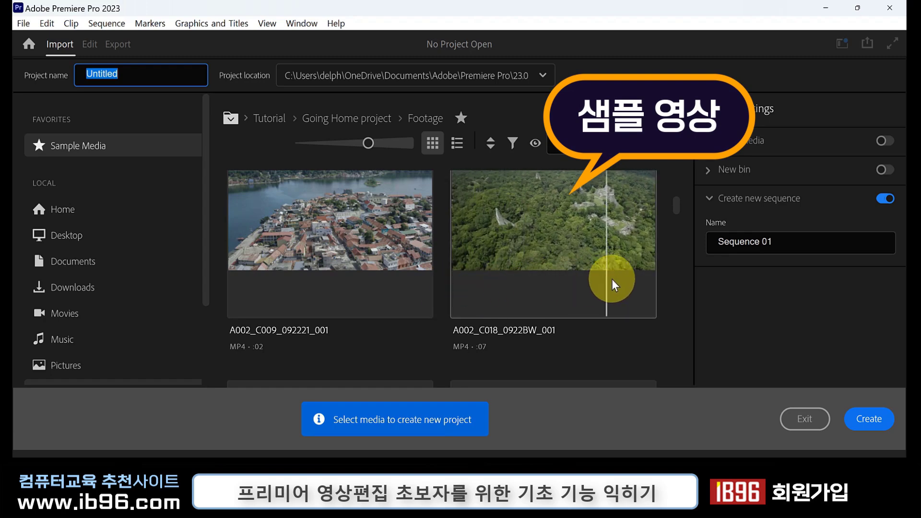
scroll(496, 288, "down", 3)
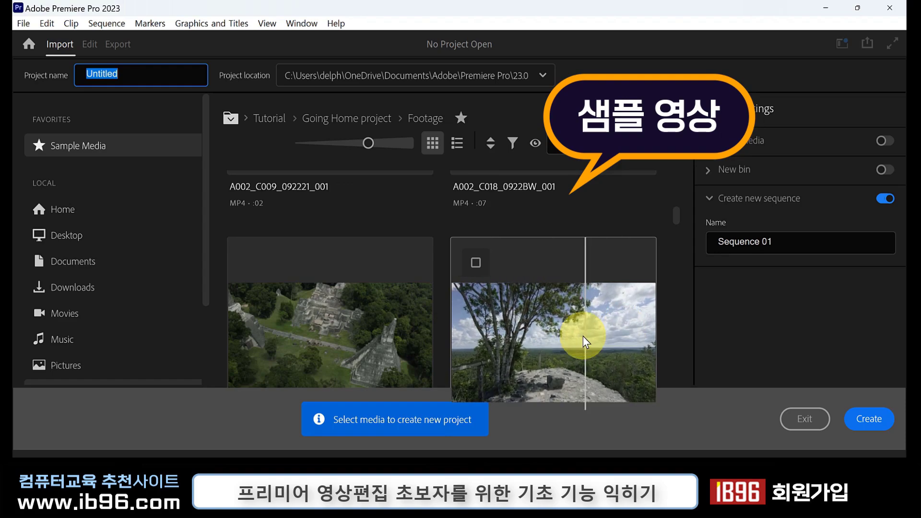
scroll(502, 328, "down", 5)
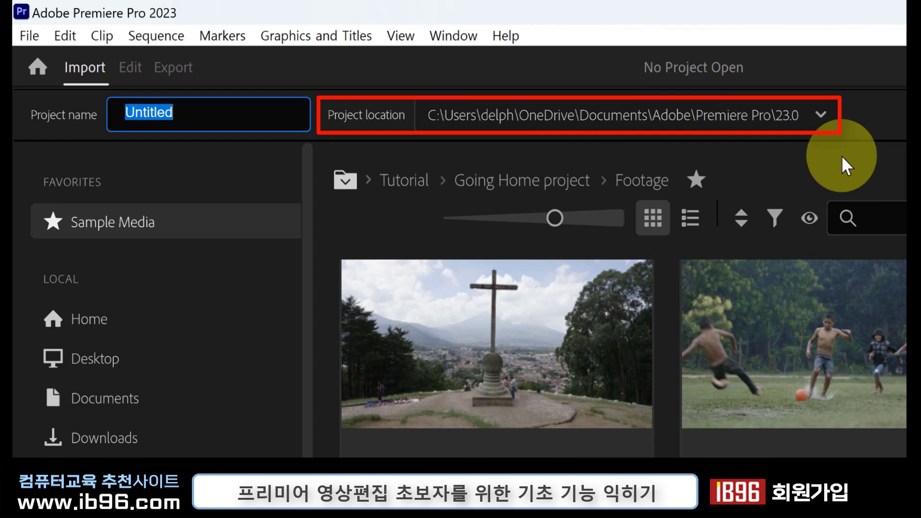
Set the project location to the Desktop\영상편집 folder
left_click(819, 116)
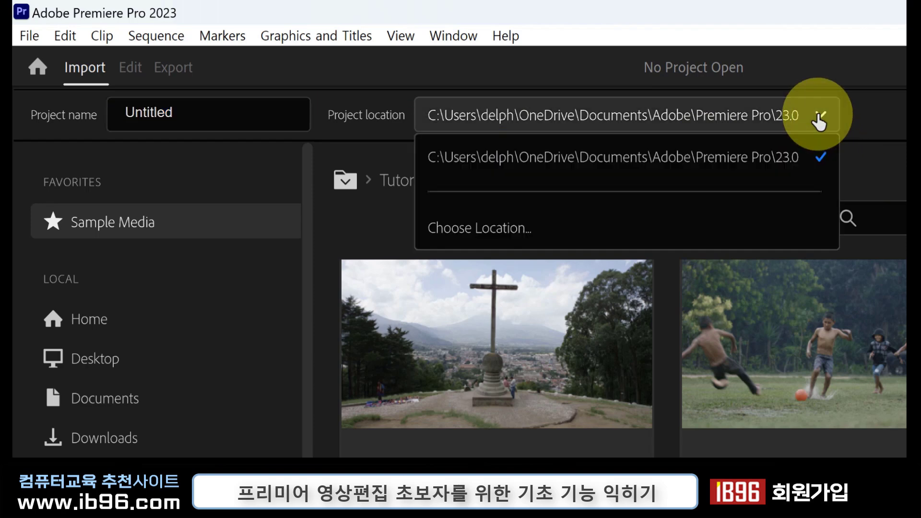
left_click(520, 231)
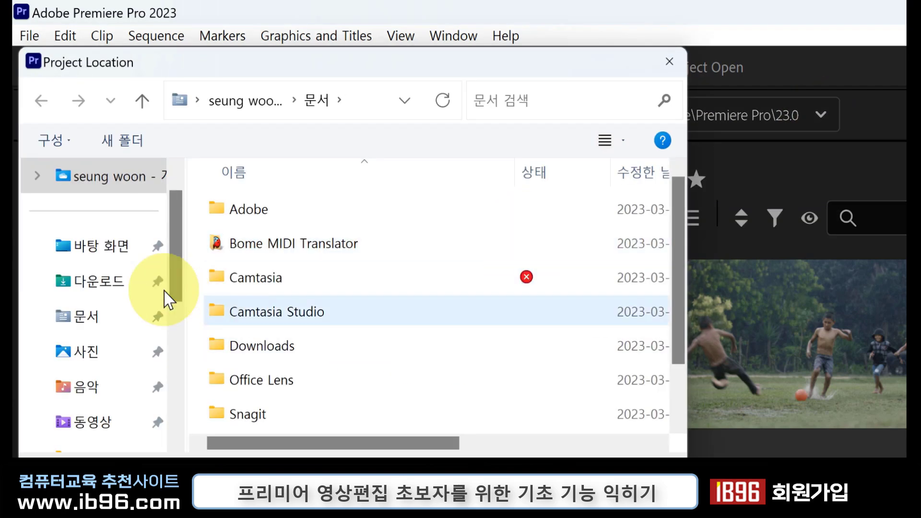
left_click(88, 248)
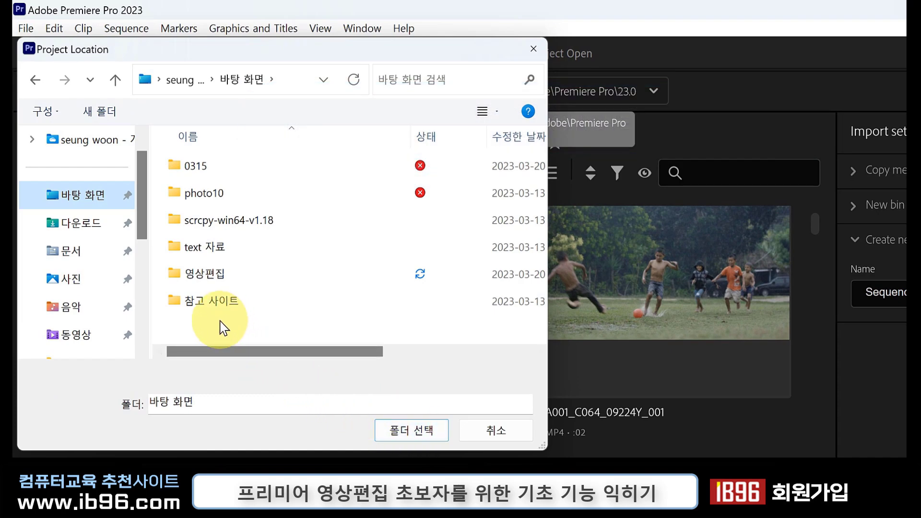
left_click(206, 278)
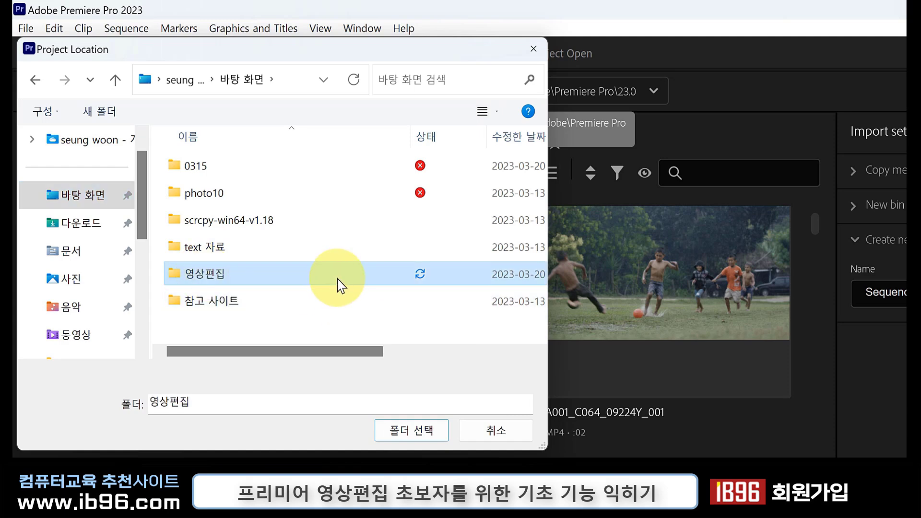
left_click(430, 433)
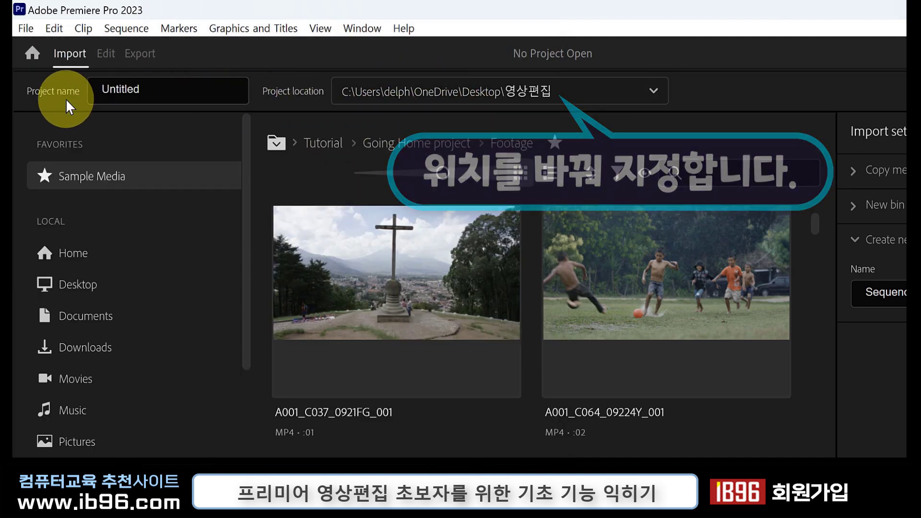
Name the project 'sample' and create it
double_click(173, 91)
type("sample")
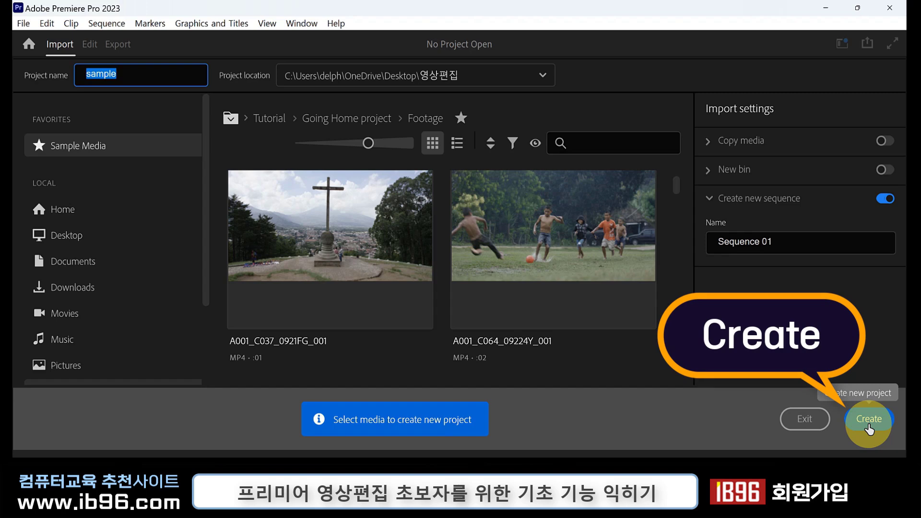
left_click(869, 426)
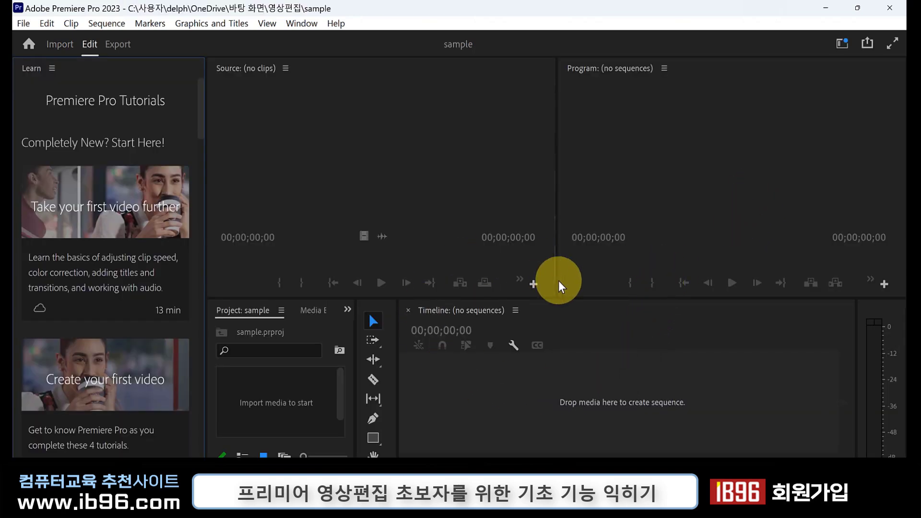
Minimize Premiere, move the 영상편집 folder toward the desktop centre and open it
left_click(827, 11)
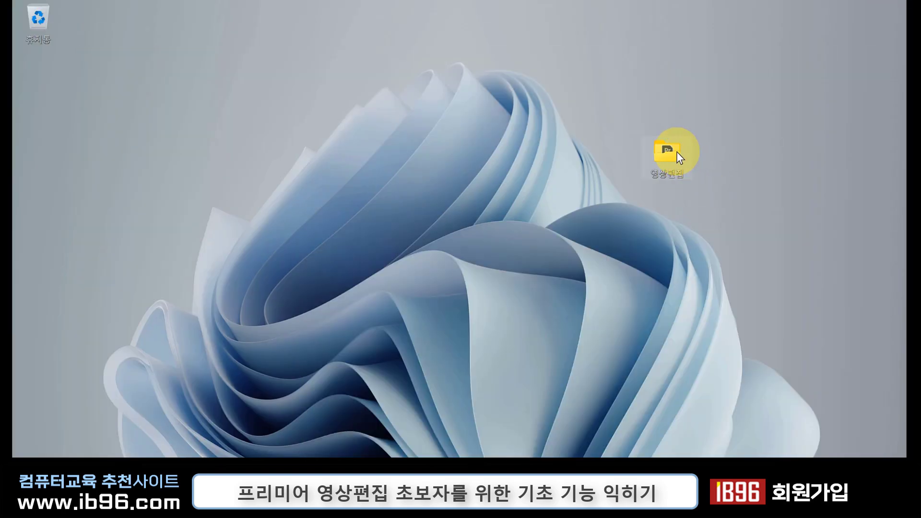
left_click_drag(485, 136, 479, 141)
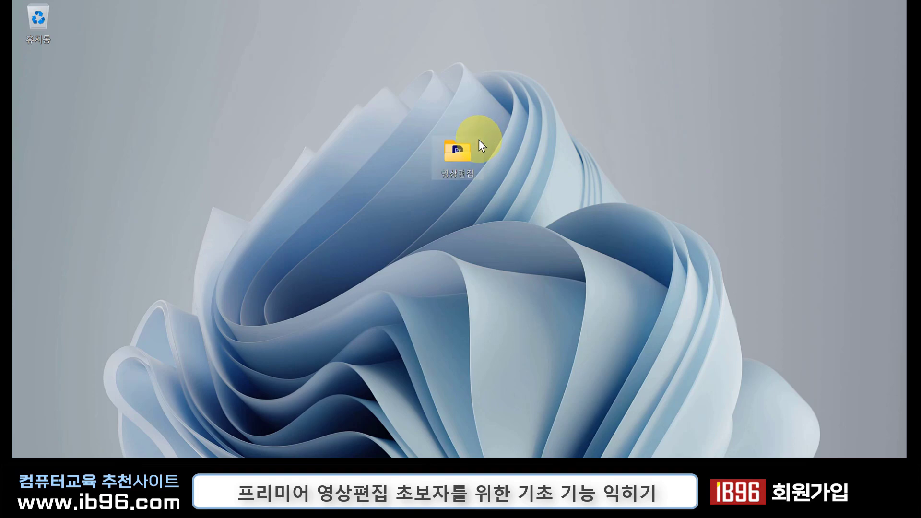
double_click(462, 154)
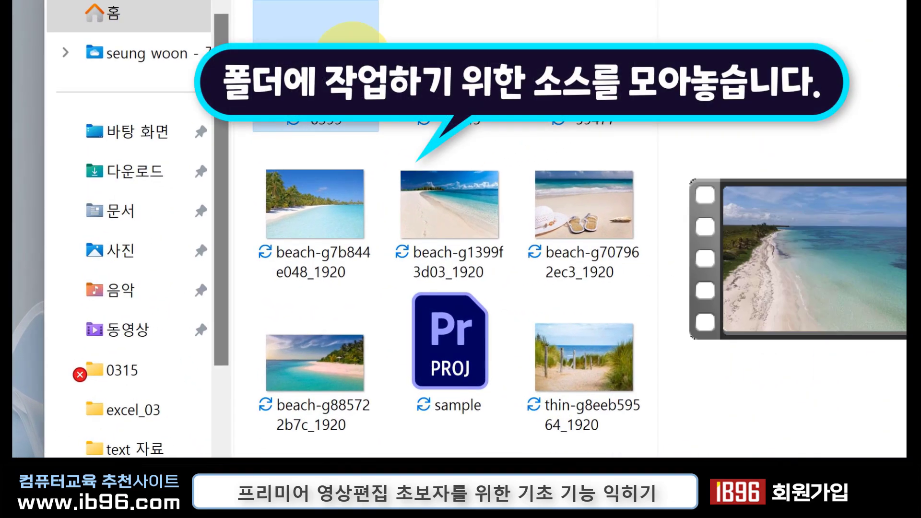
Preview the beach images, the thin-g8eeb595 image and the sample project file
left_click(451, 24)
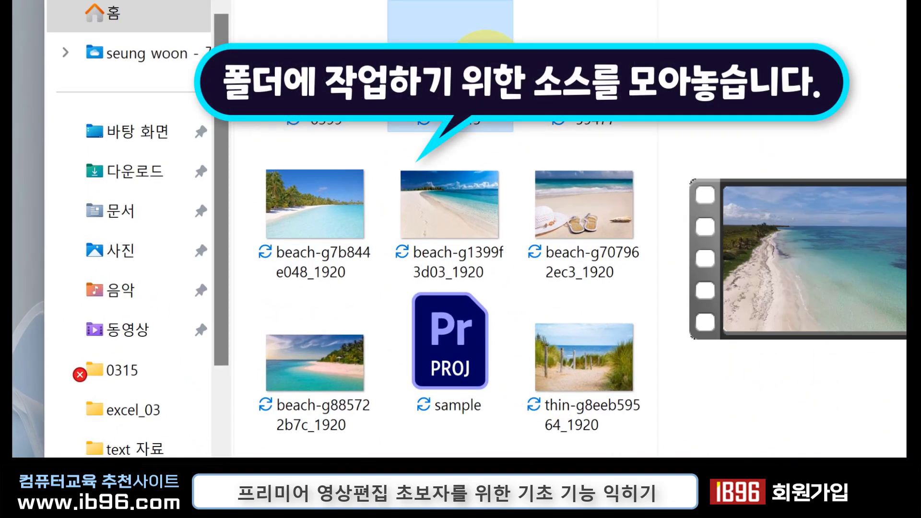
left_click(586, 24)
left_click(572, 197)
left_click(410, 209)
left_click(314, 204)
left_click(307, 343)
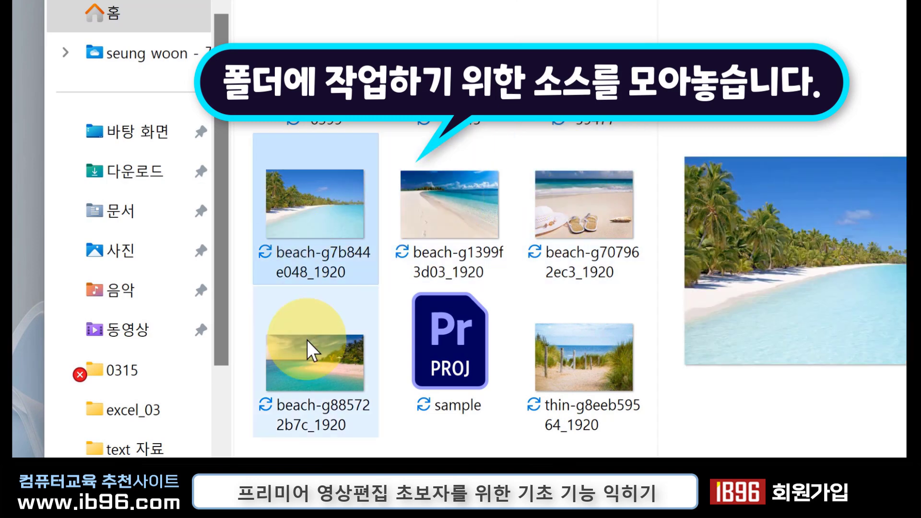
left_click(580, 386)
left_click(437, 370)
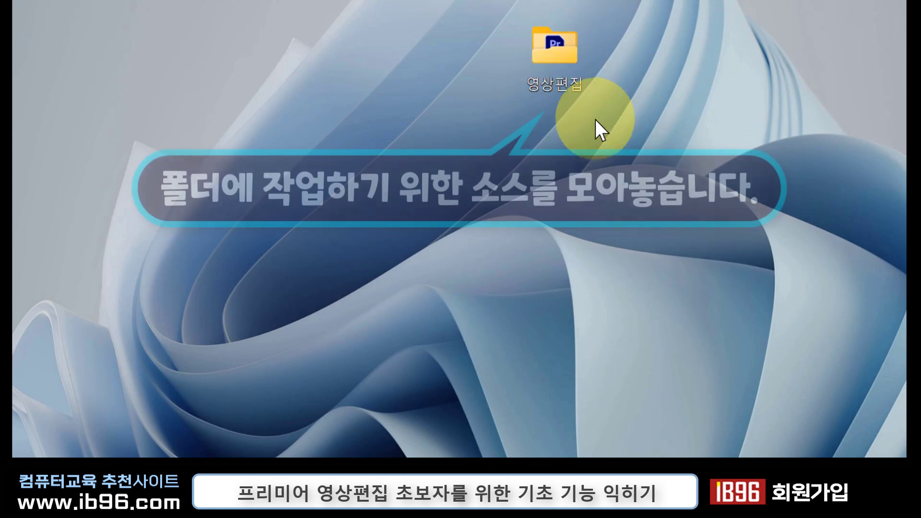
Open the 영상편집 folder and preview the -59477, -23245 and -6399 beach videos and the images
left_click_drag(456, 11, 655, 133)
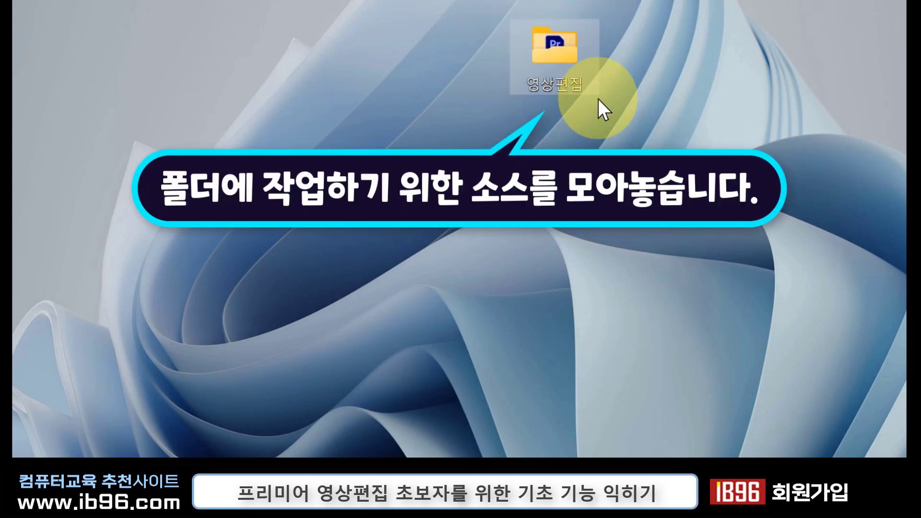
double_click(562, 58)
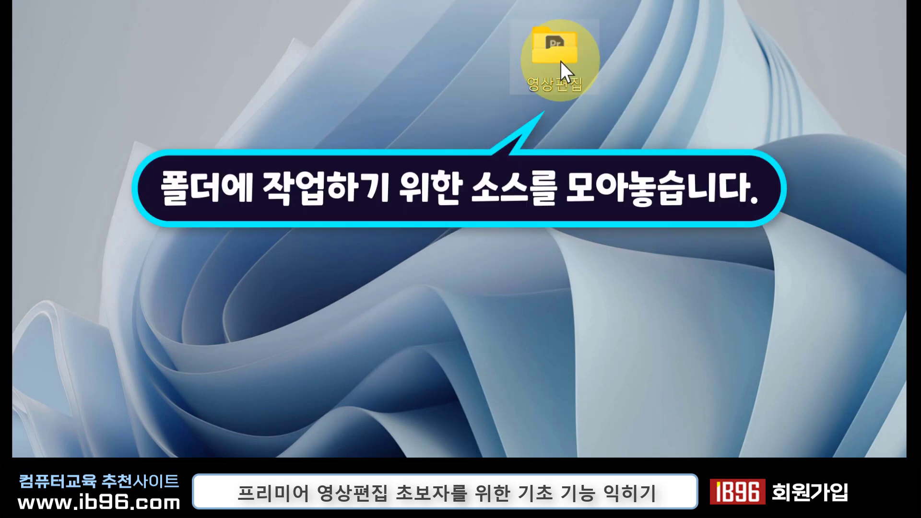
left_click(586, 374)
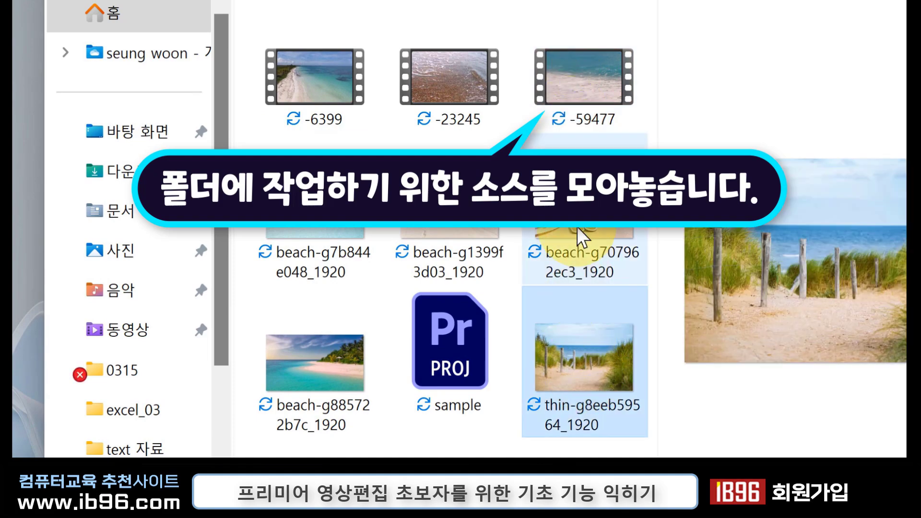
left_click(577, 230)
left_click(580, 126)
left_click(396, 91)
left_click(356, 103)
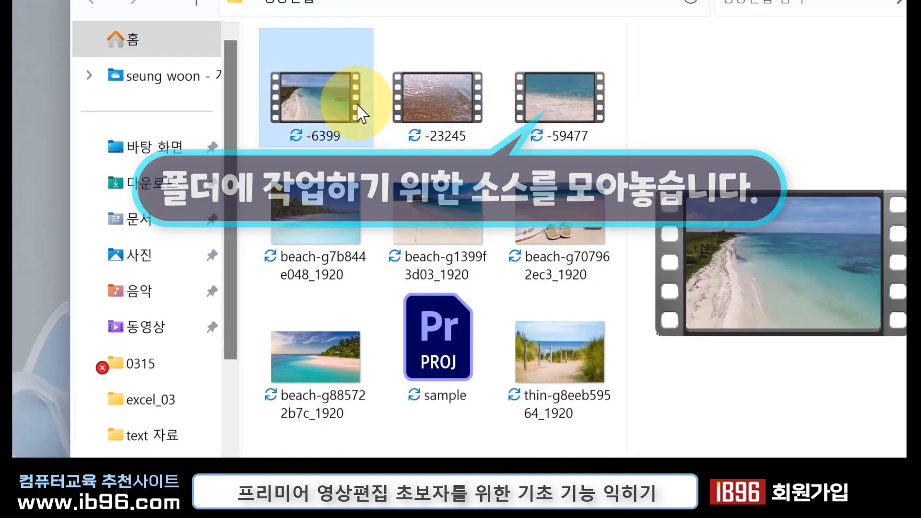
left_click(360, 237)
left_click(394, 247)
left_click(333, 334)
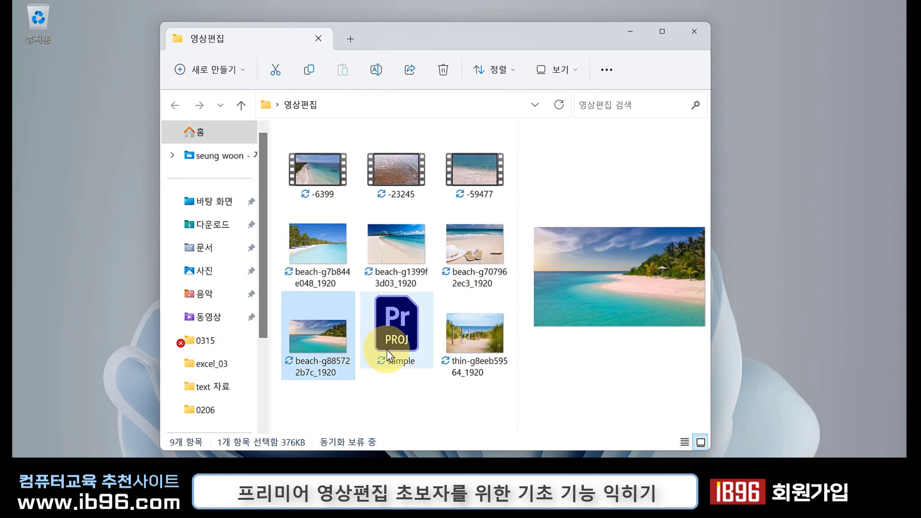
Close the folder window, reopen it, and select the -6399 beach video
mouse_move(403, 347)
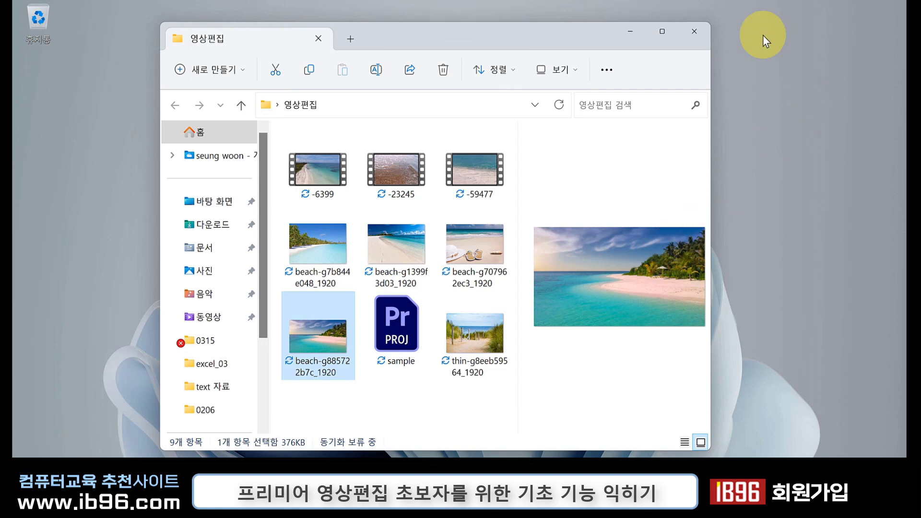
left_click(694, 31)
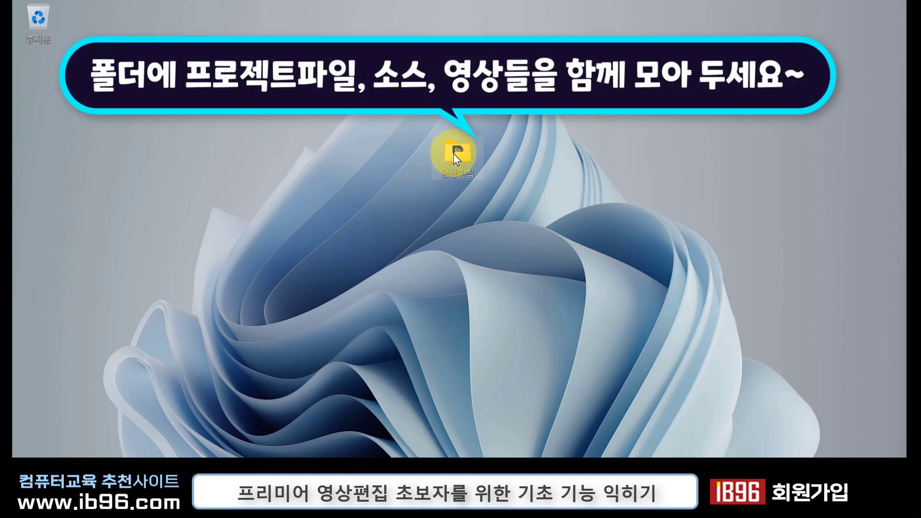
mouse_move(453, 153)
double_click(458, 153)
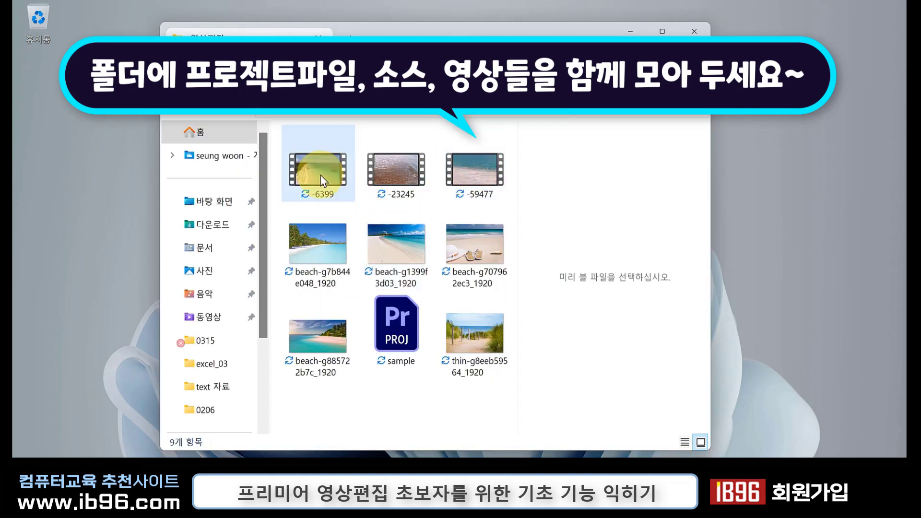
left_click(319, 169)
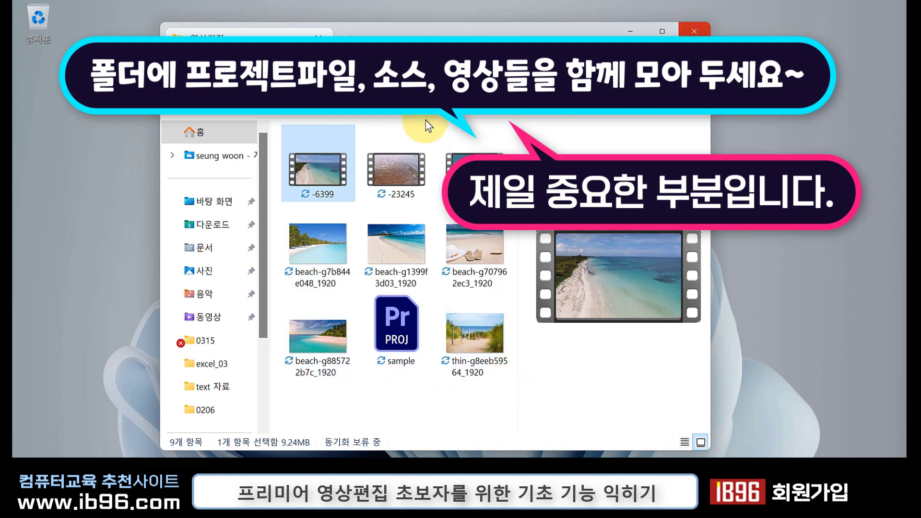
Close the folder window, return to the sample project, and scroll the Learn tutorials list
left_click(697, 25)
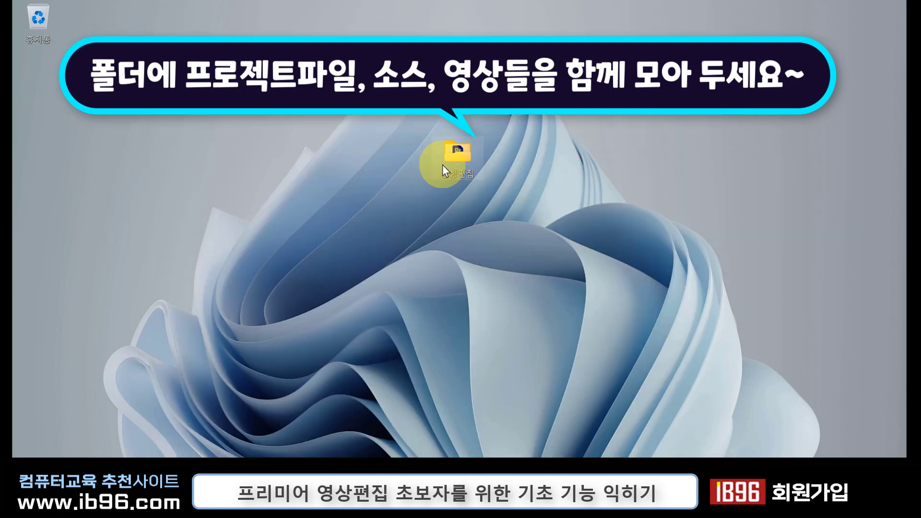
mouse_move(465, 158)
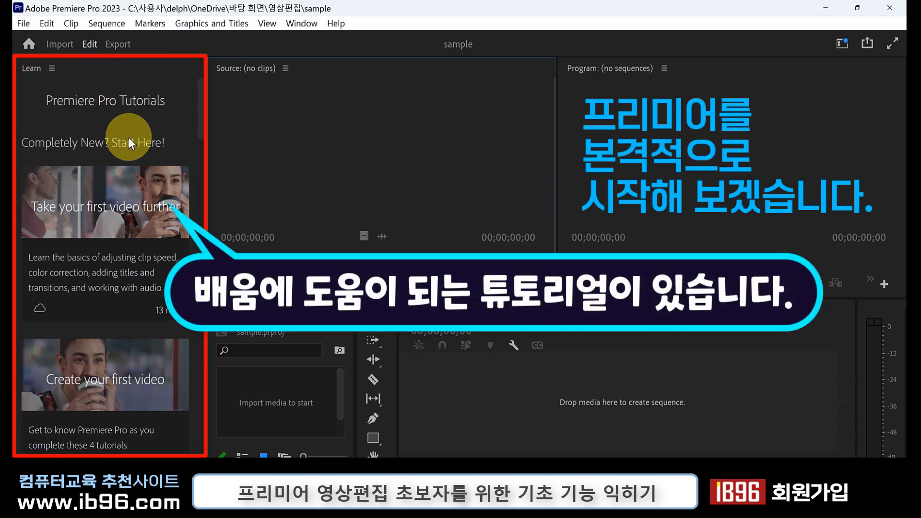
mouse_move(125, 185)
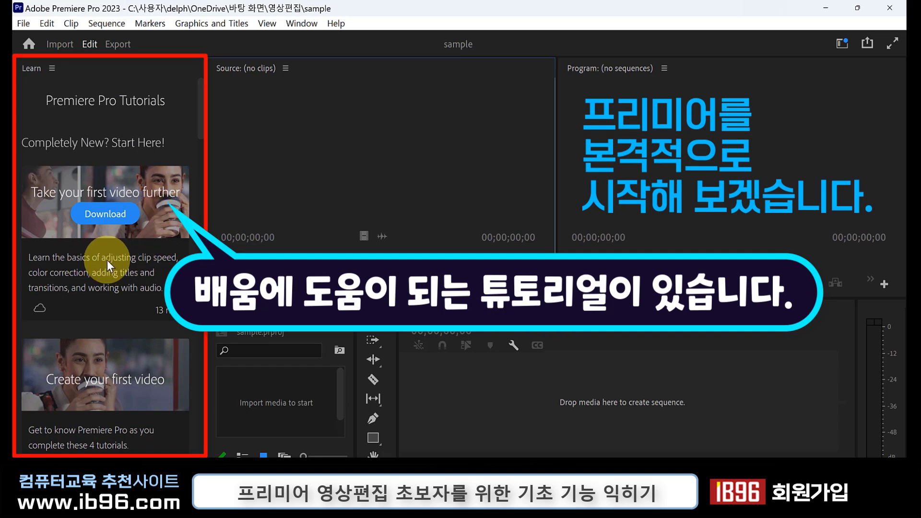
scroll(107, 263, "down", 3)
scroll(106, 263, "down", 3)
scroll(106, 263, "up", 4)
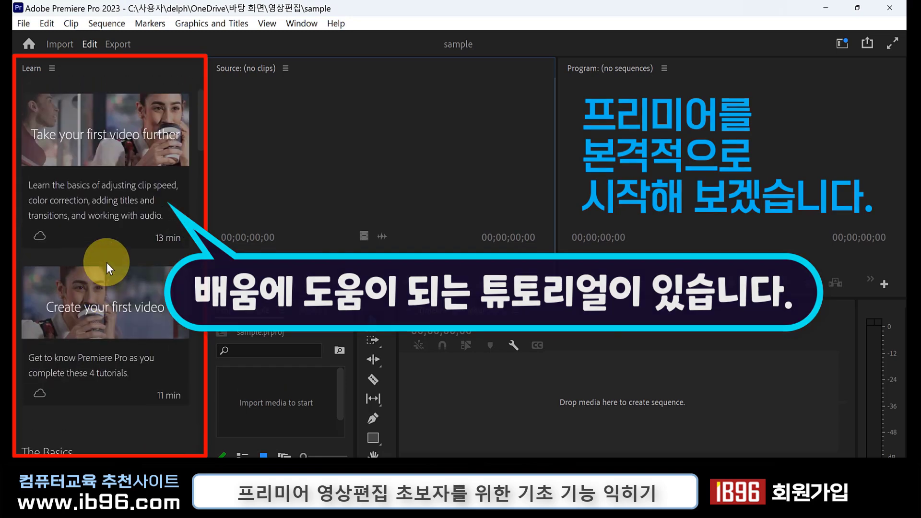
scroll(106, 263, "up", 3)
Close the Learn panel from its panel menu
left_click(52, 68)
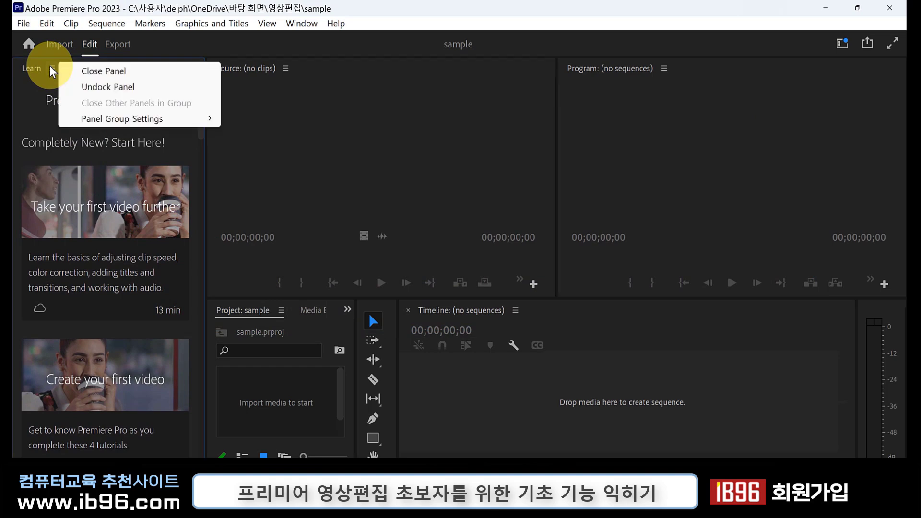
left_click(51, 68)
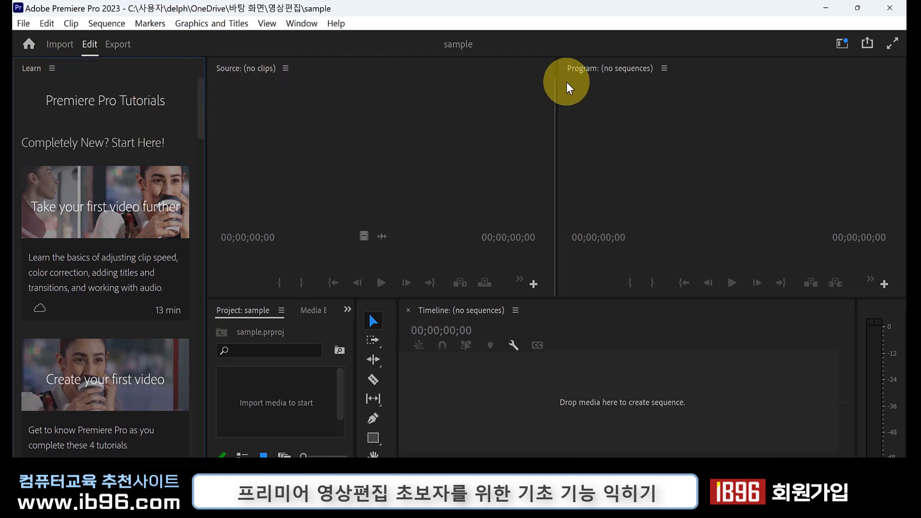
left_click(52, 69)
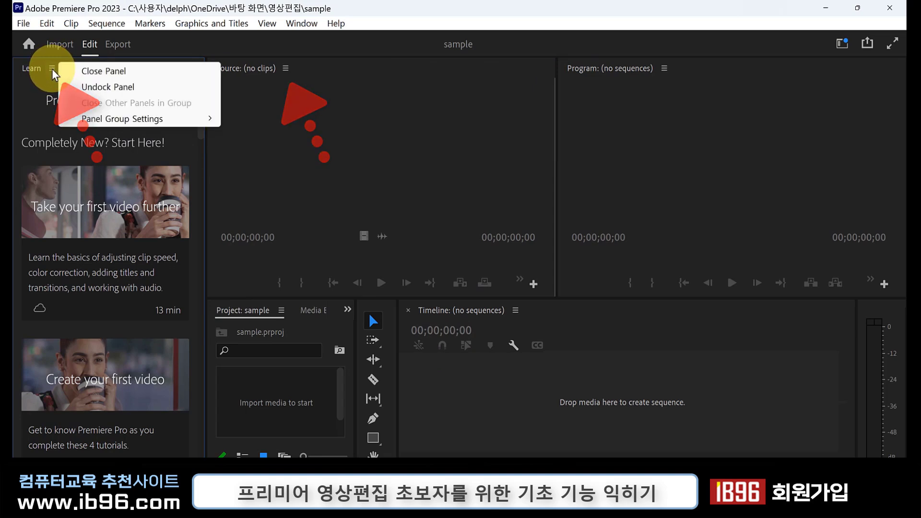
left_click(102, 72)
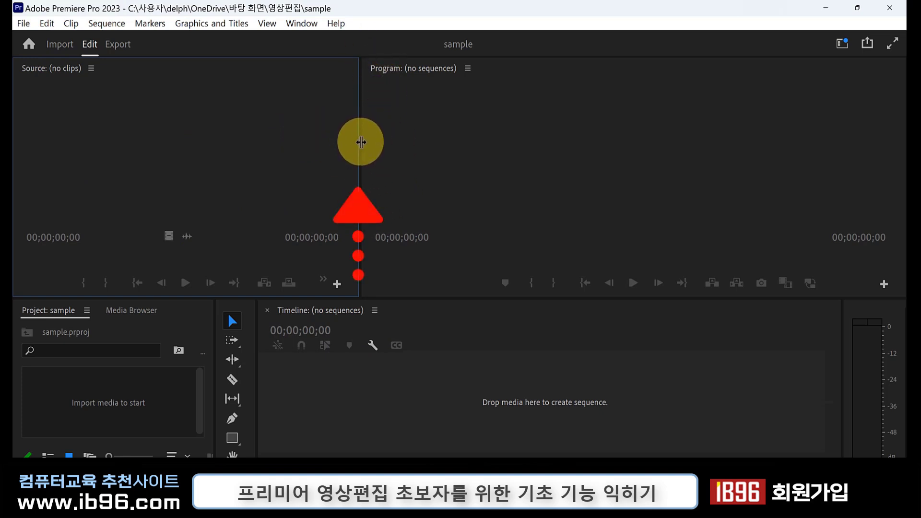
Resize panels: narrower Source monitor, taller monitors, tools panel in three columns
left_click_drag(360, 142, 324, 154)
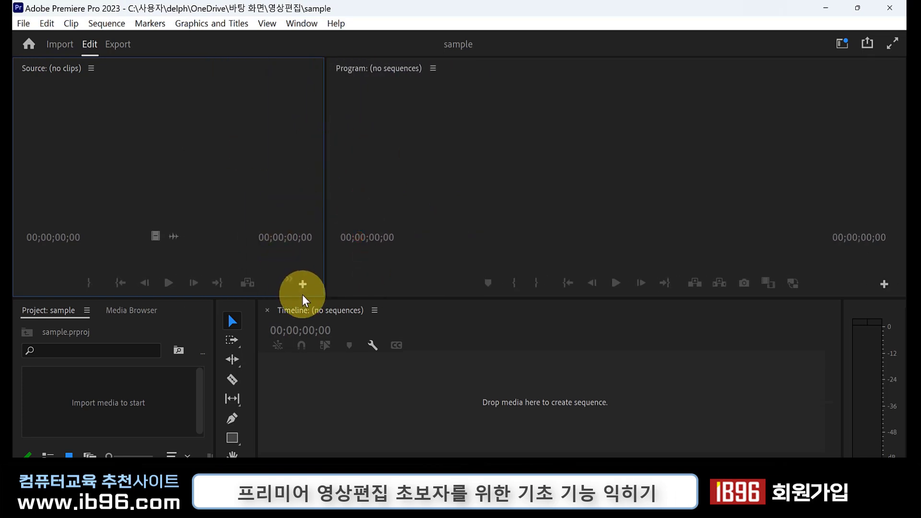
left_click_drag(303, 299, 295, 320)
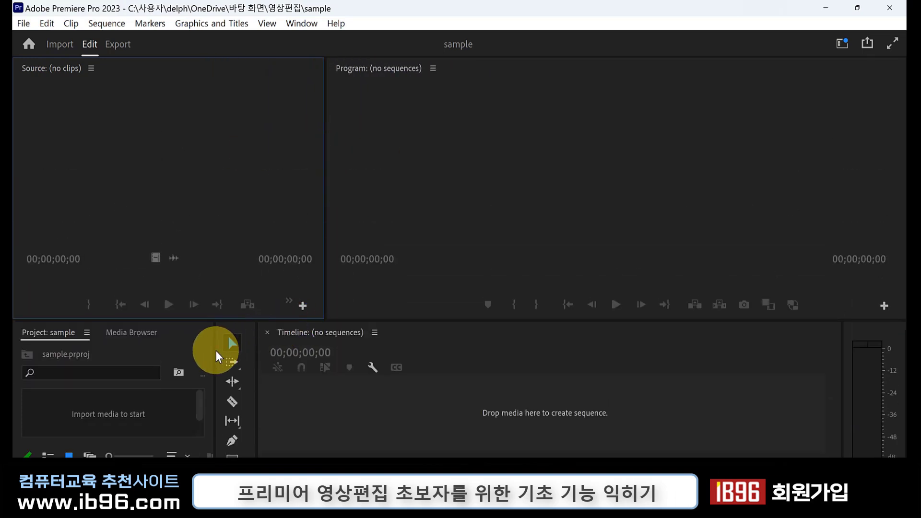
left_click_drag(214, 347, 262, 345)
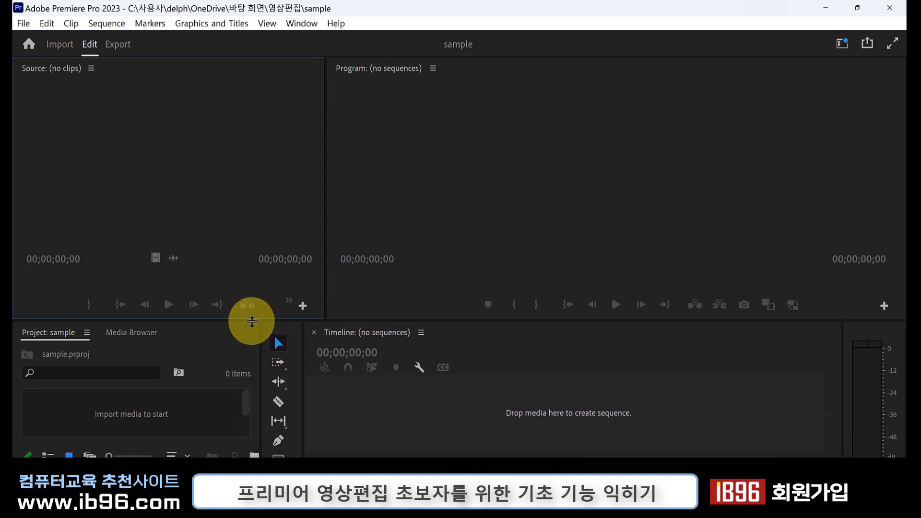
Drag the monitors/timeline divider upward to enlarge the Project and Timeline panels
left_click_drag(251, 320, 242, 234)
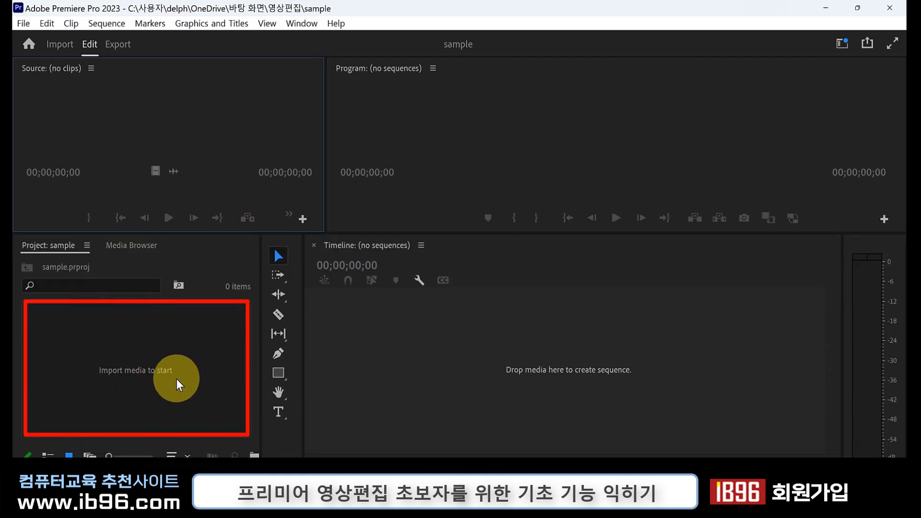
Import the -6399.mp4 beach clip into the Project panel
right_click(161, 334)
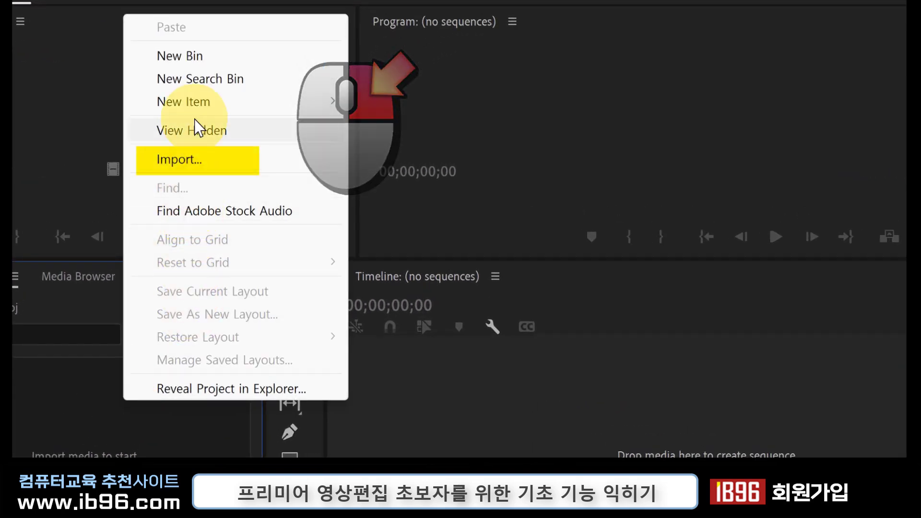
left_click(197, 160)
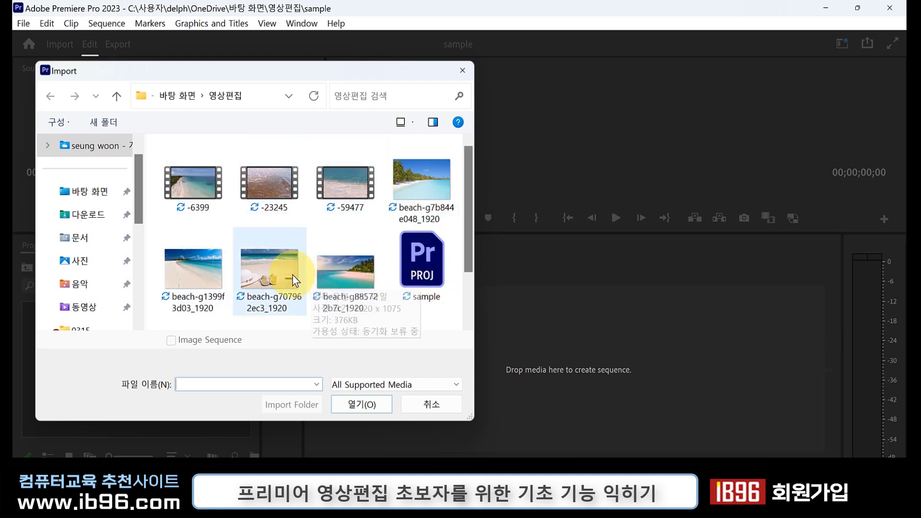
left_click(199, 174)
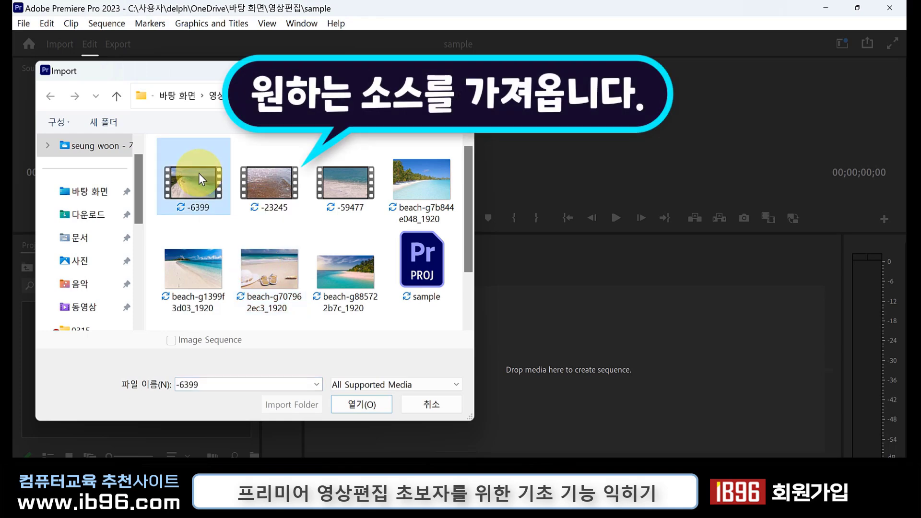
left_click(376, 406)
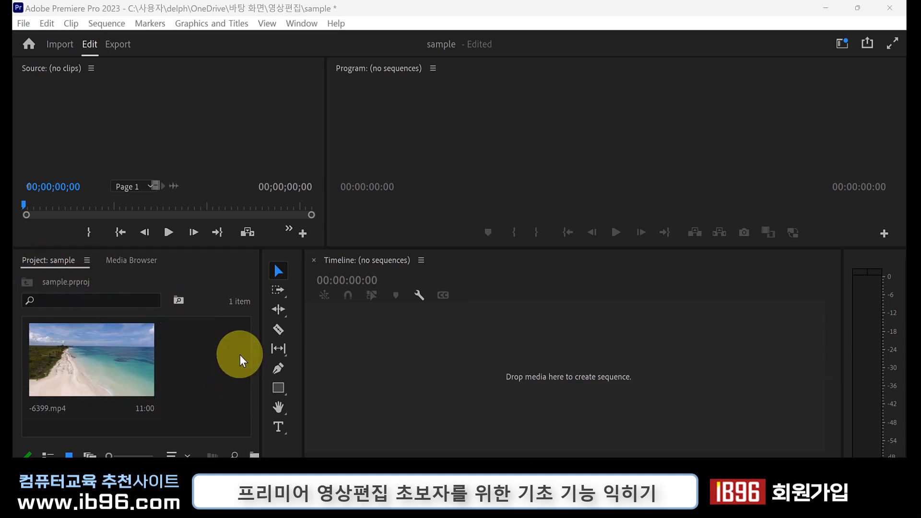
right_click(203, 347)
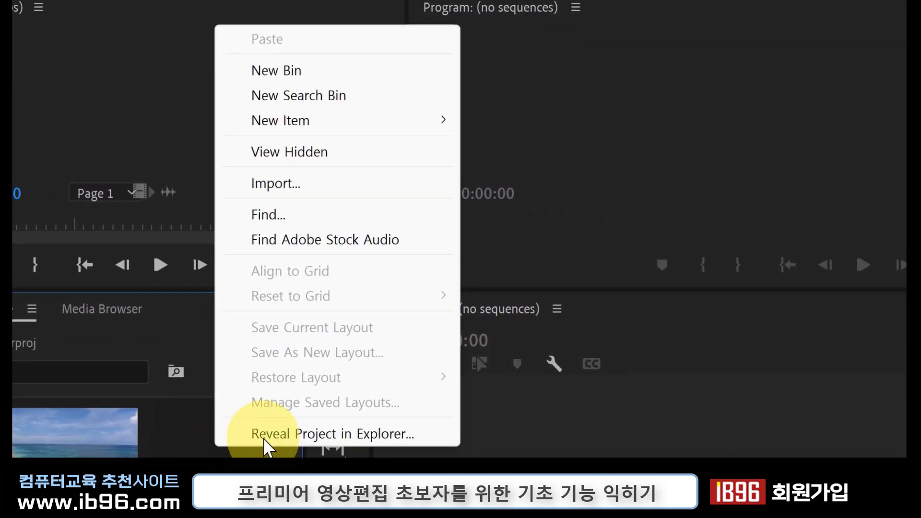
mouse_move(262, 122)
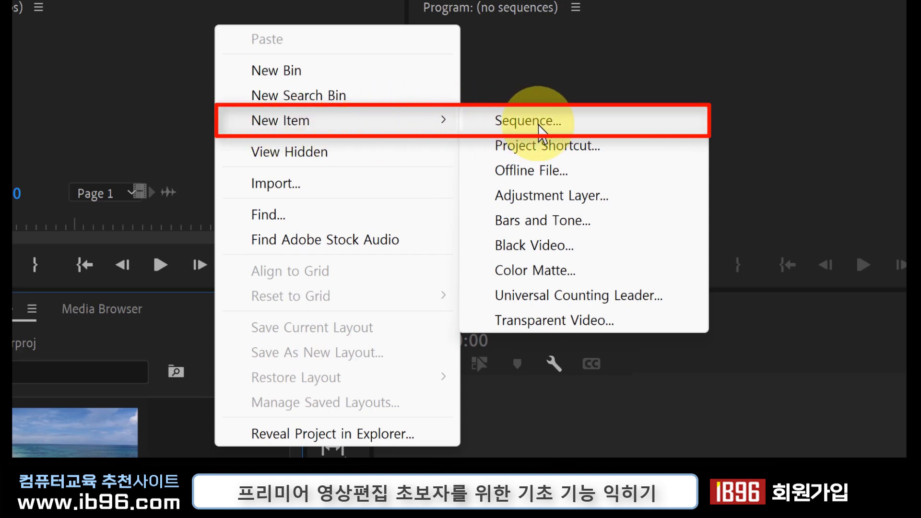
left_click(541, 128)
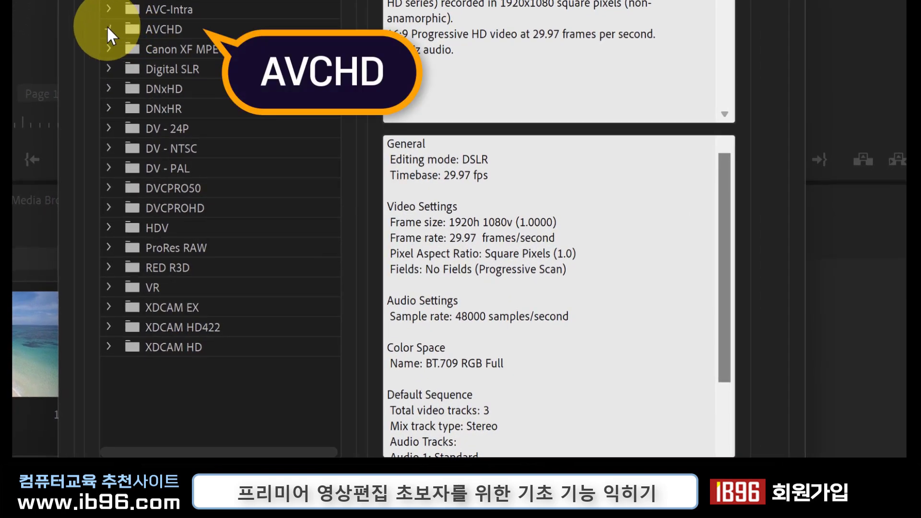
left_click(108, 28)
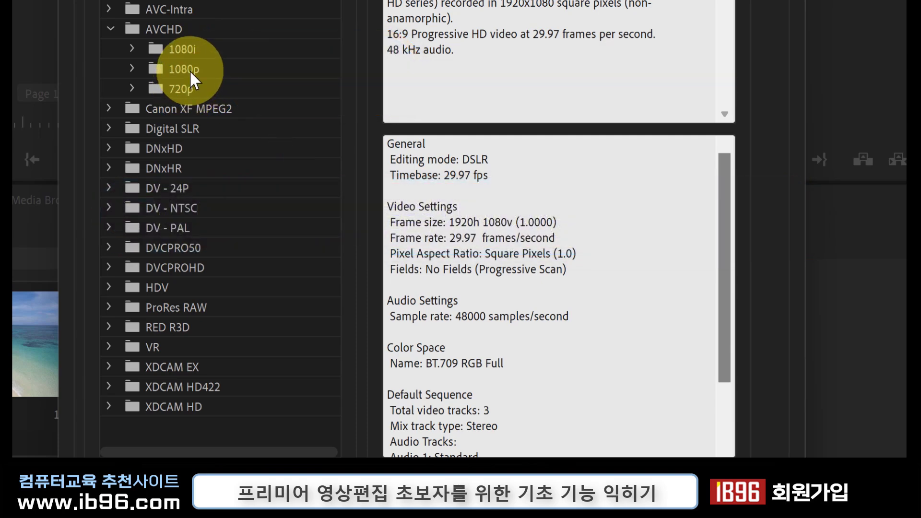
left_click(132, 88)
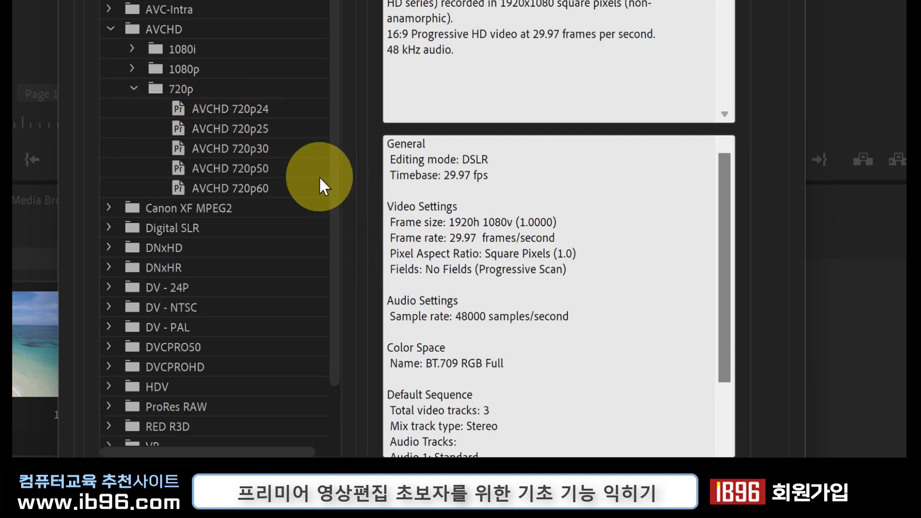
left_click(268, 109)
left_click_drag(455, 223, 509, 224)
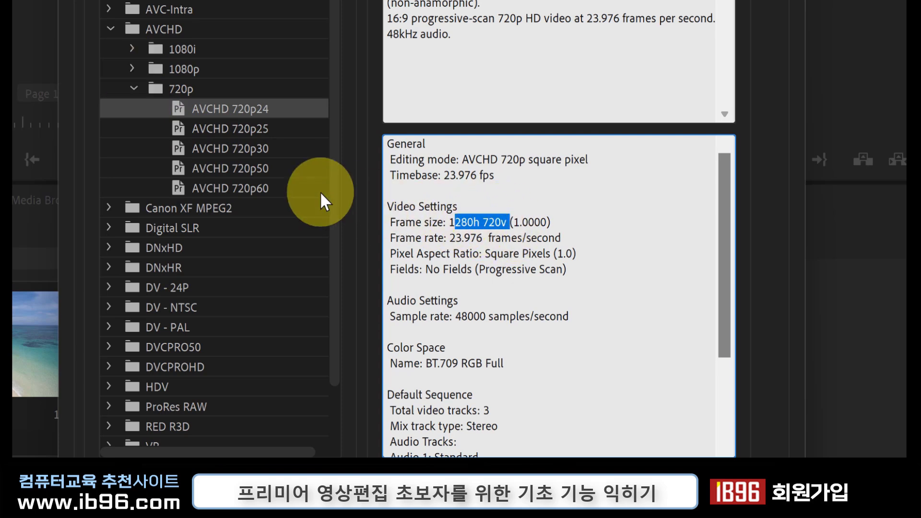
left_click(133, 69)
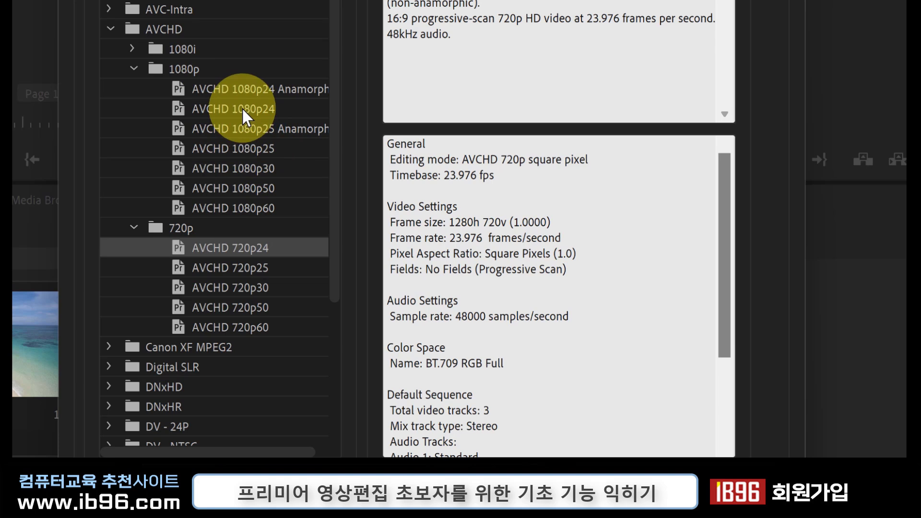
left_click(248, 167)
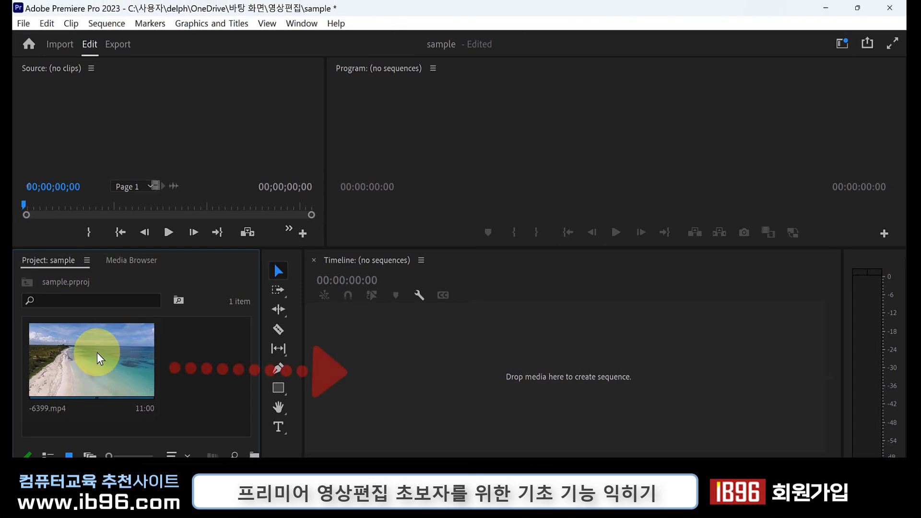
Drag -6399.mp4 onto the empty Timeline to create a -6399 sequence
left_click(95, 349)
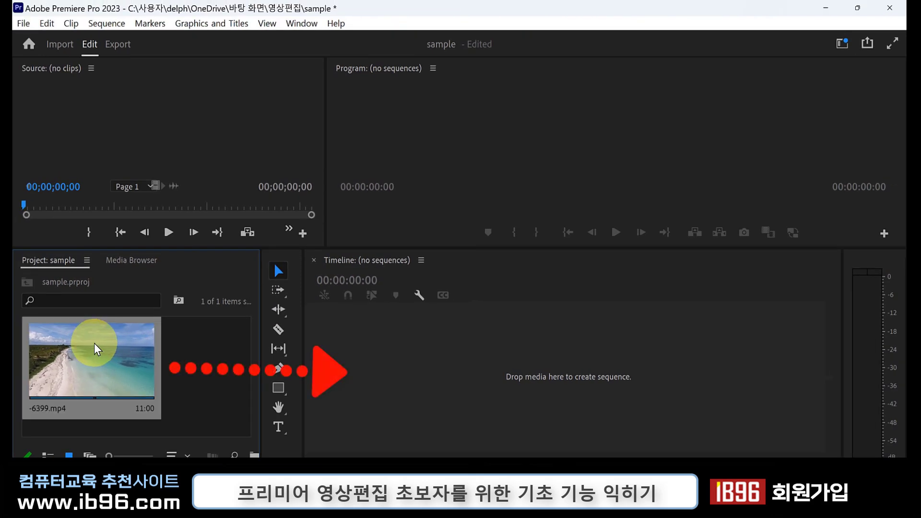
left_click_drag(95, 349, 380, 360)
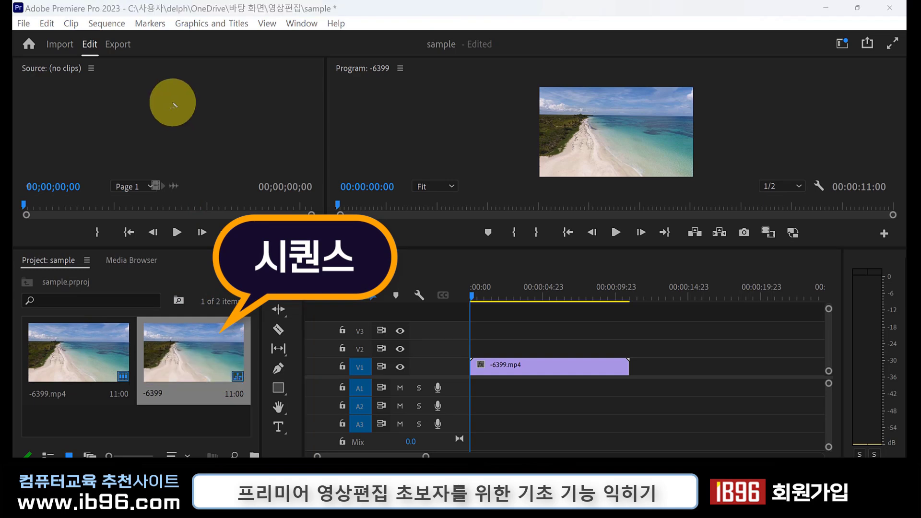
left_click_drag(330, 166, 310, 177)
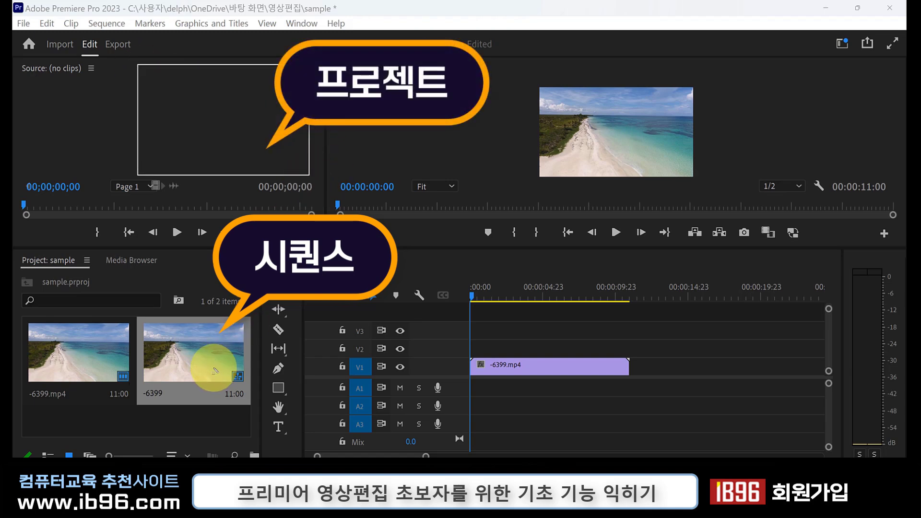
left_click_drag(141, 323, 249, 405)
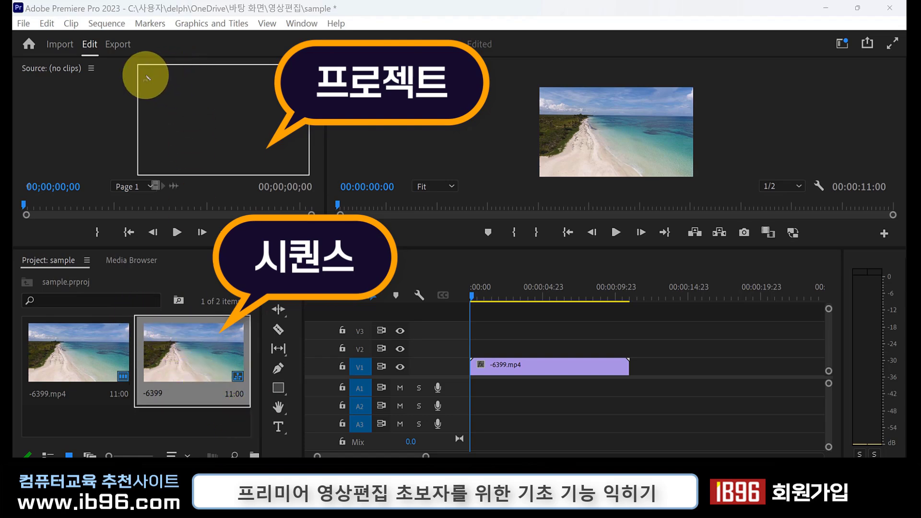
left_click_drag(148, 75, 211, 118)
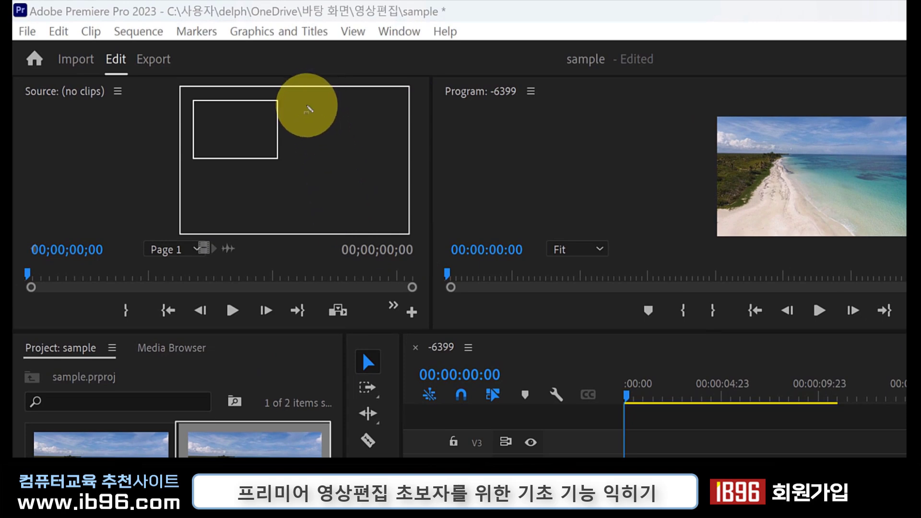
left_click_drag(305, 103, 374, 156)
left_click_drag(206, 172, 280, 214)
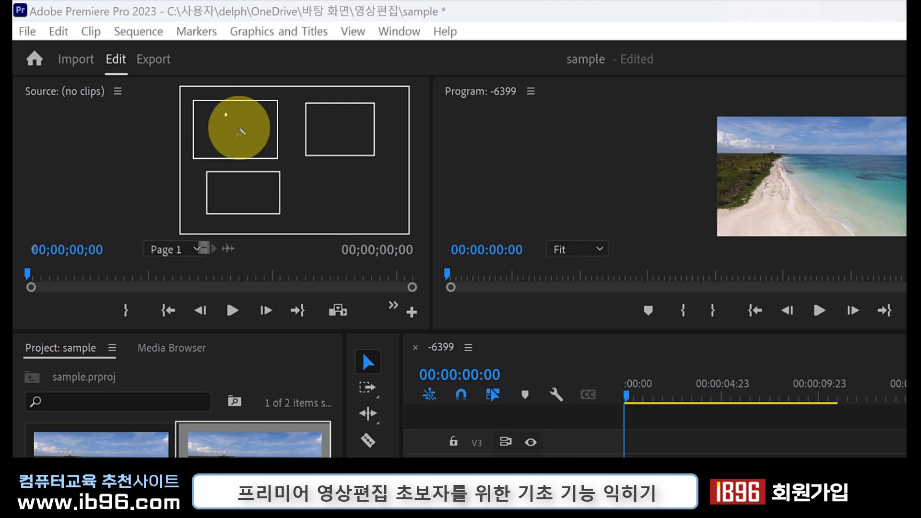
left_click_drag(225, 114, 255, 140)
left_click_drag(328, 115, 346, 136)
left_click_drag(240, 184, 262, 200)
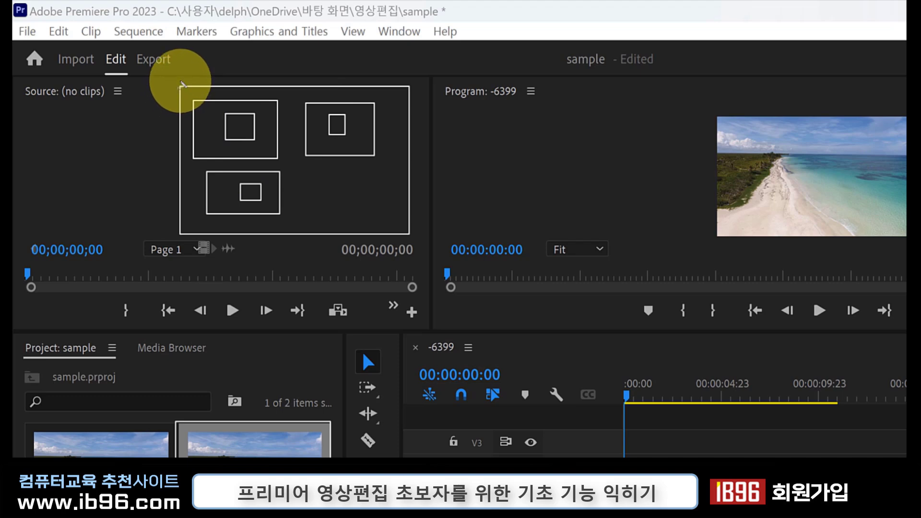
left_click_drag(181, 85, 412, 235)
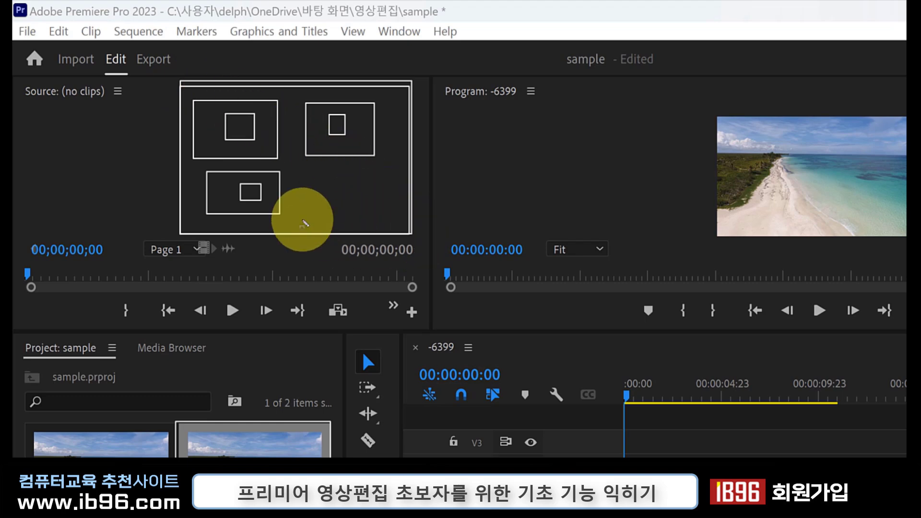
left_click_drag(193, 102, 230, 128)
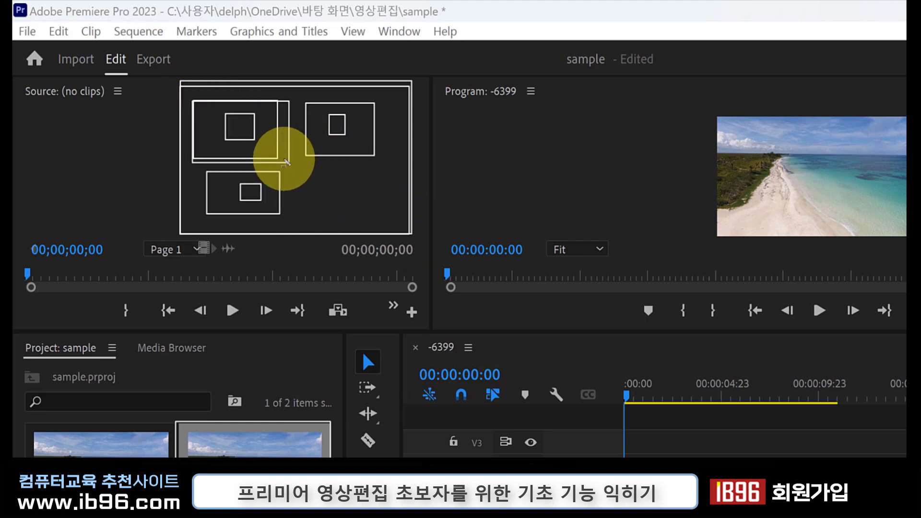
key("ctrl+z")
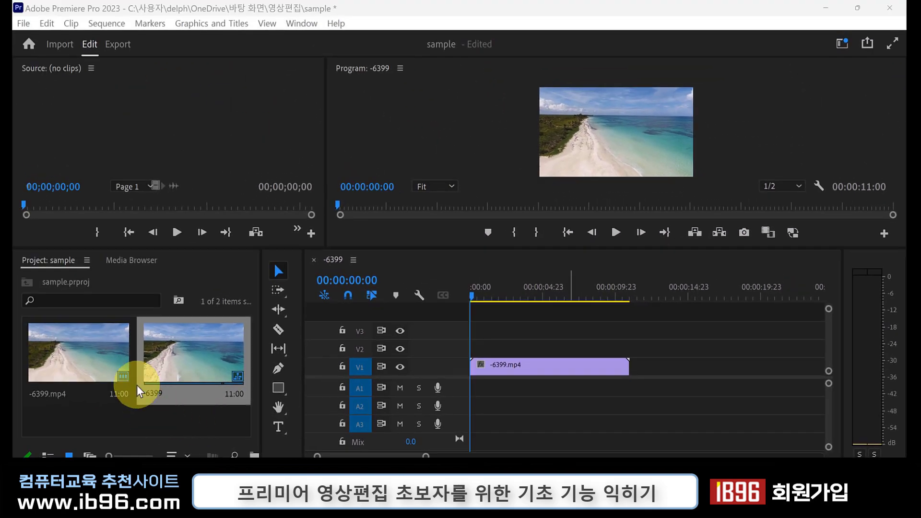
right_click(211, 416)
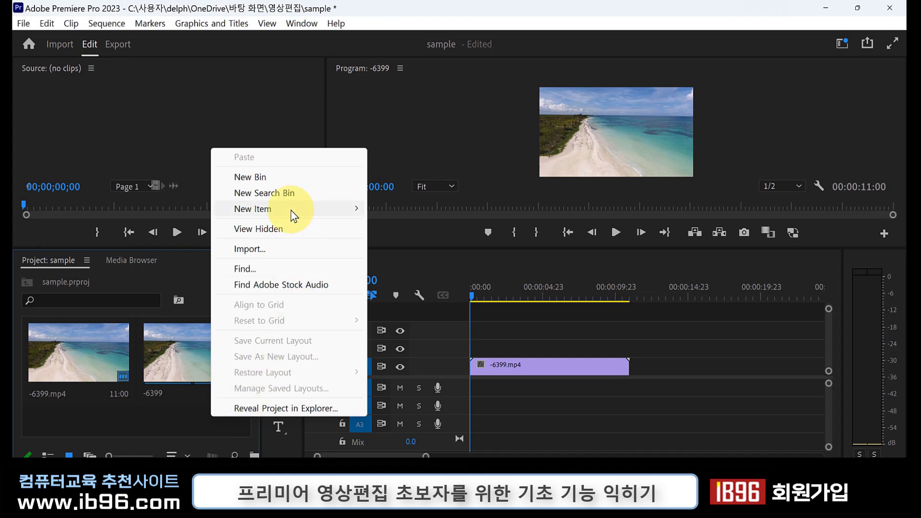
mouse_move(290, 210)
left_click(404, 212)
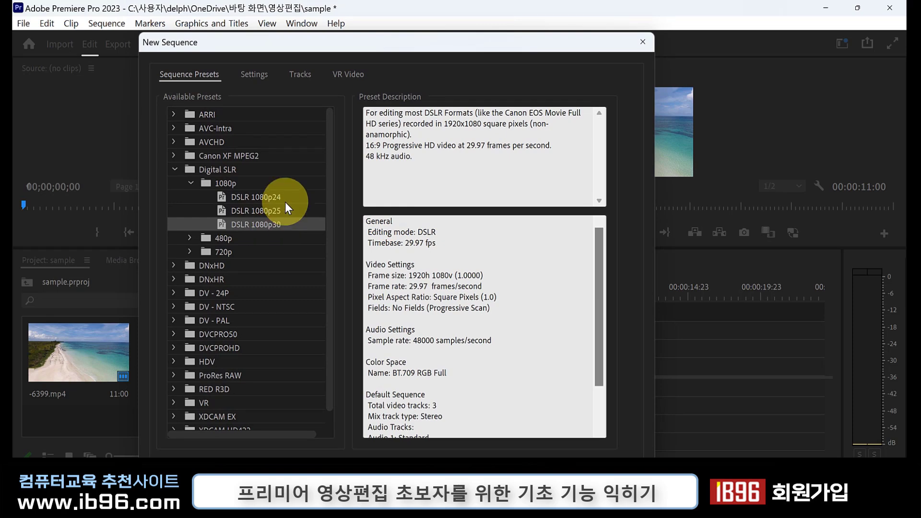
left_click(643, 38)
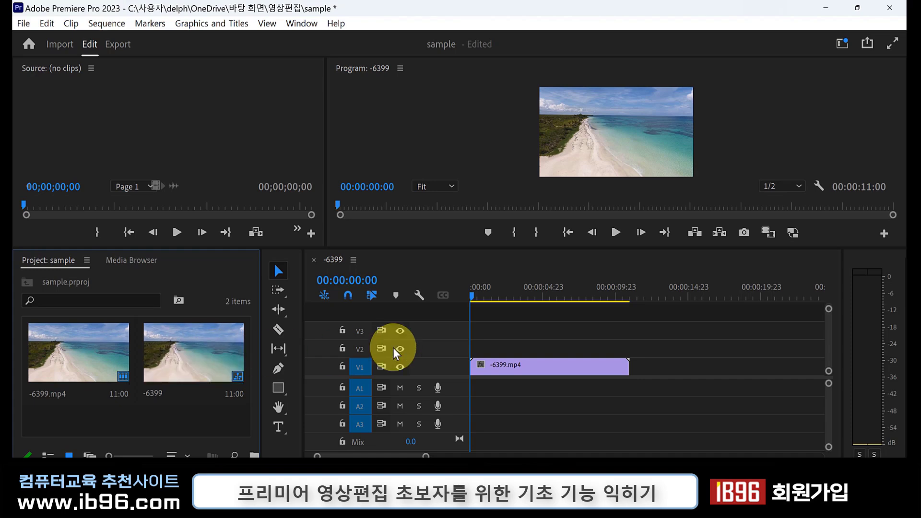
Scrub through the beach clip and park the playhead at 00:00:04:08
left_click(545, 287)
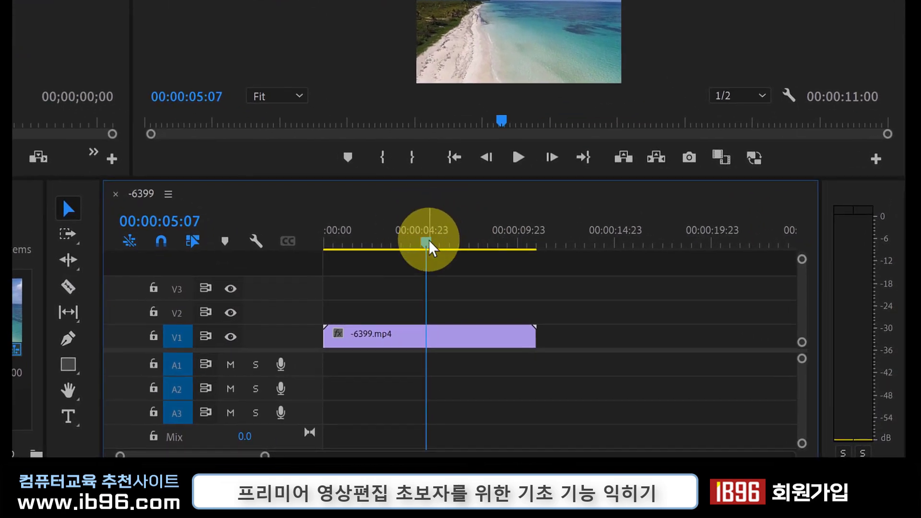
left_click_drag(426, 247, 390, 247)
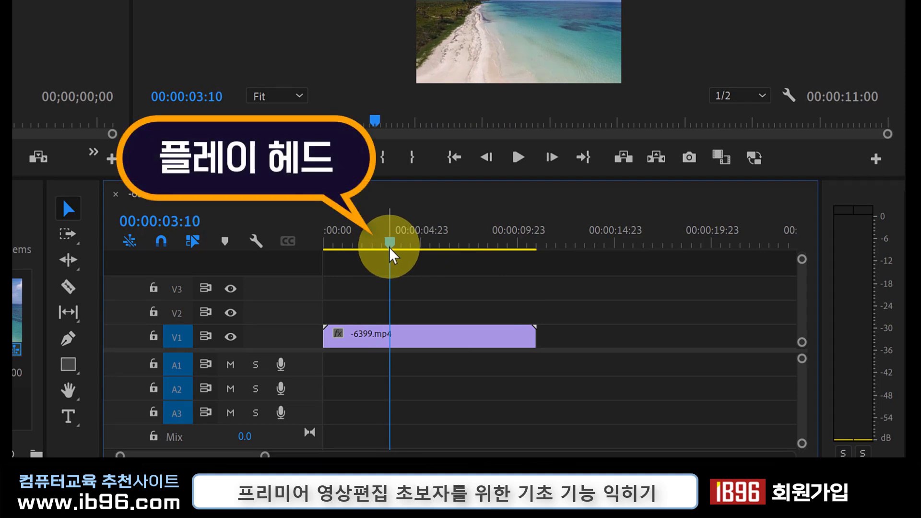
left_click_drag(390, 255, 383, 259)
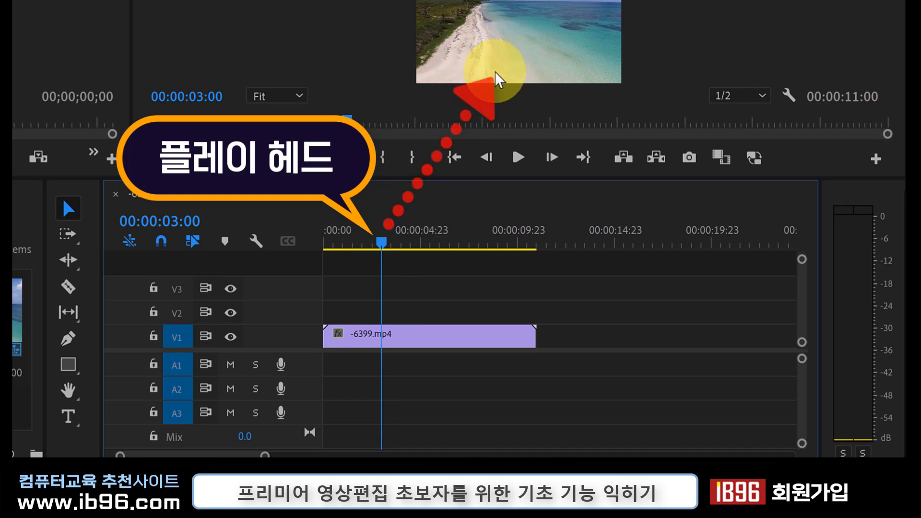
left_click_drag(383, 249, 410, 249)
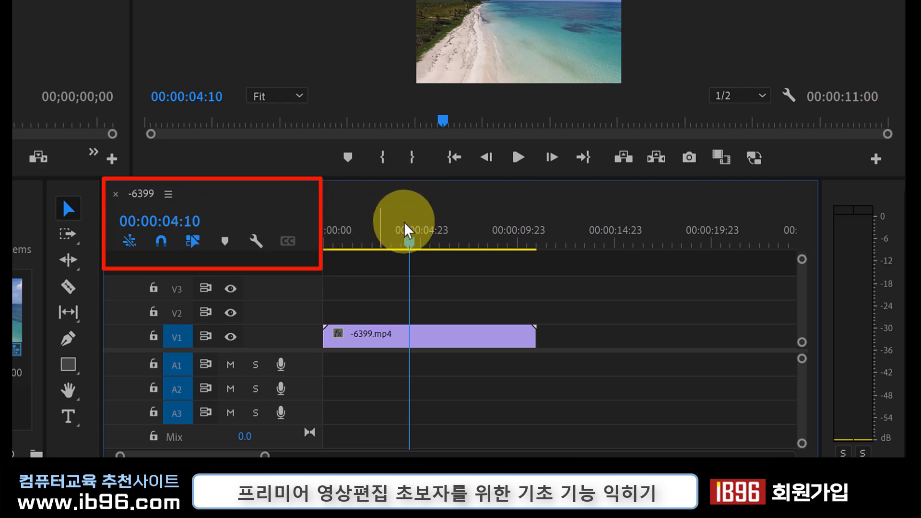
left_click_drag(406, 230, 421, 247)
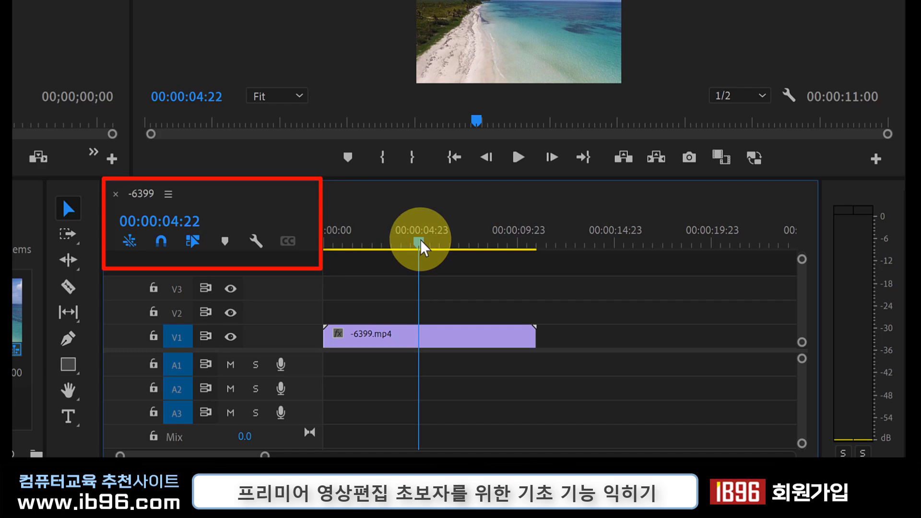
left_click_drag(422, 248, 423, 247)
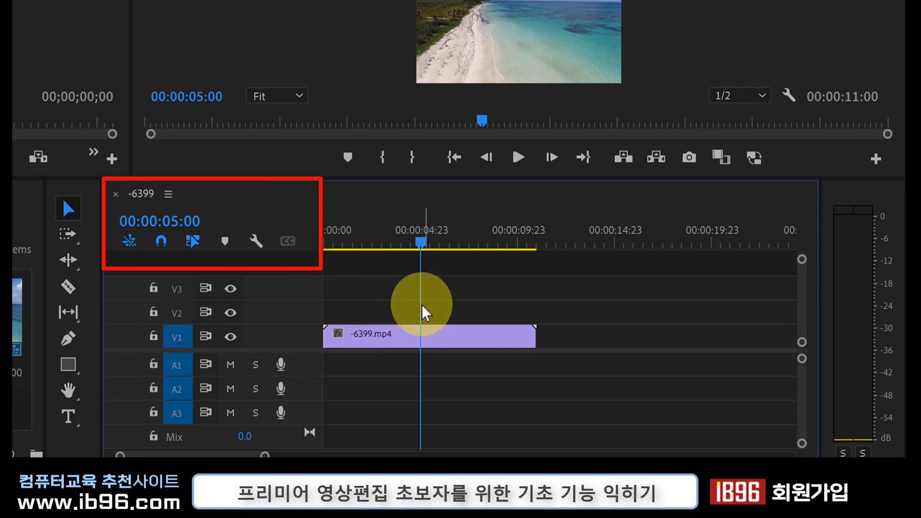
left_click_drag(421, 245, 407, 244)
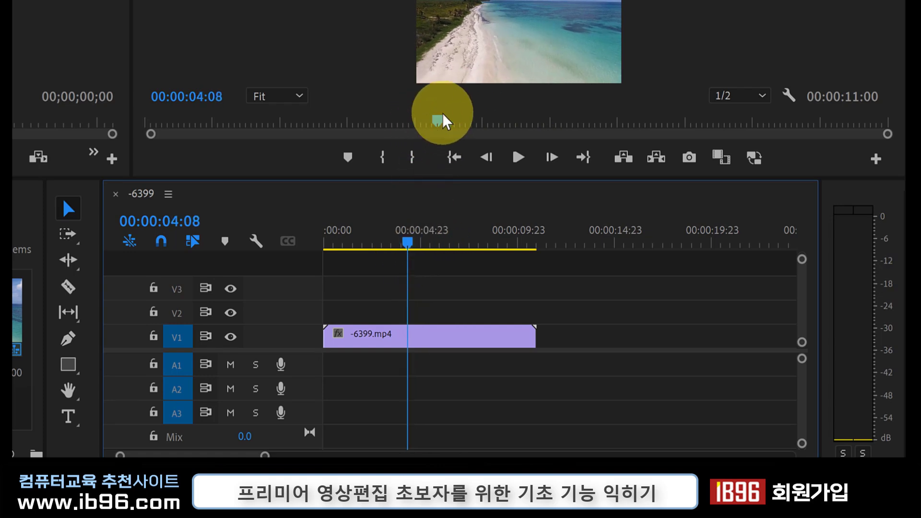
Scrub the beach clip back and forth, stopping the playhead at 00:00:04:04
mouse_move(420, 254)
left_mouse_down()
mouse_move(400, 250)
mouse_move(415, 247)
left_mouse_up()
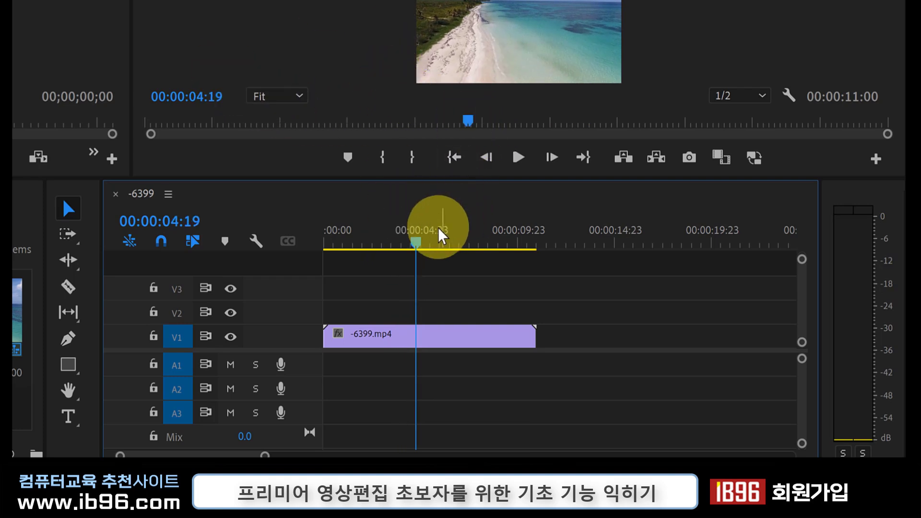
left_click_drag(417, 247, 416, 246)
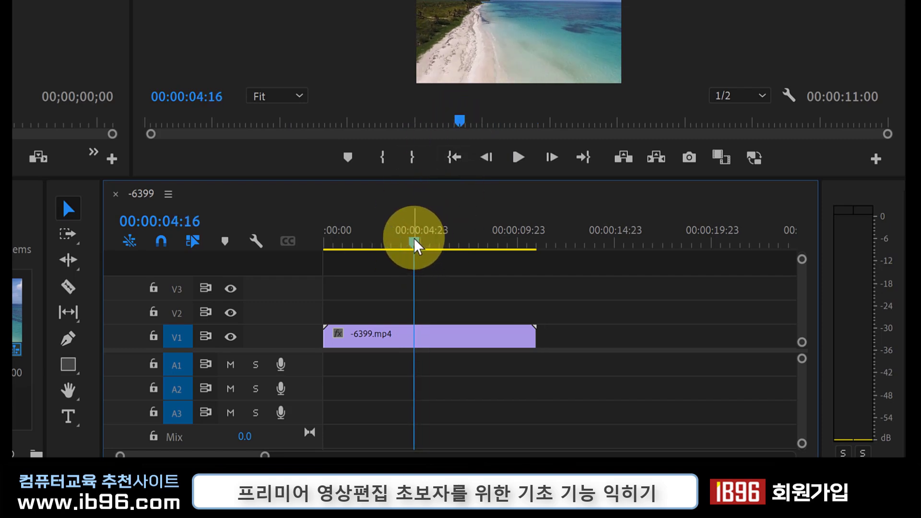
left_click_drag(413, 244, 379, 244)
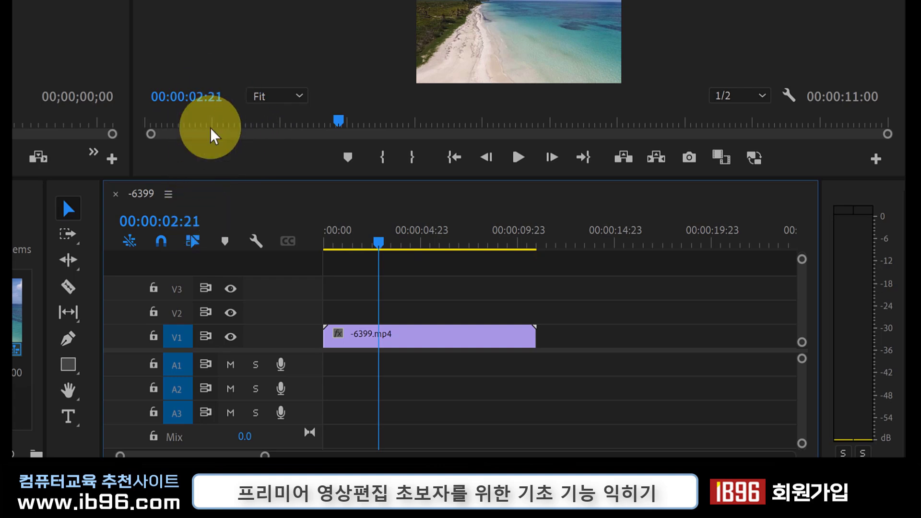
left_click_drag(379, 243, 404, 244)
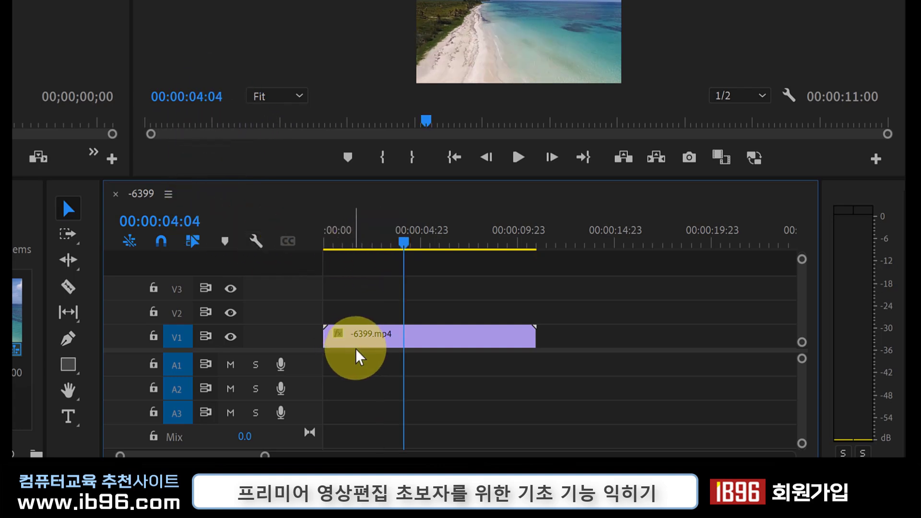
Select the V1 beach clip and scrub the playhead toward 00:00:08:12
left_click(350, 343)
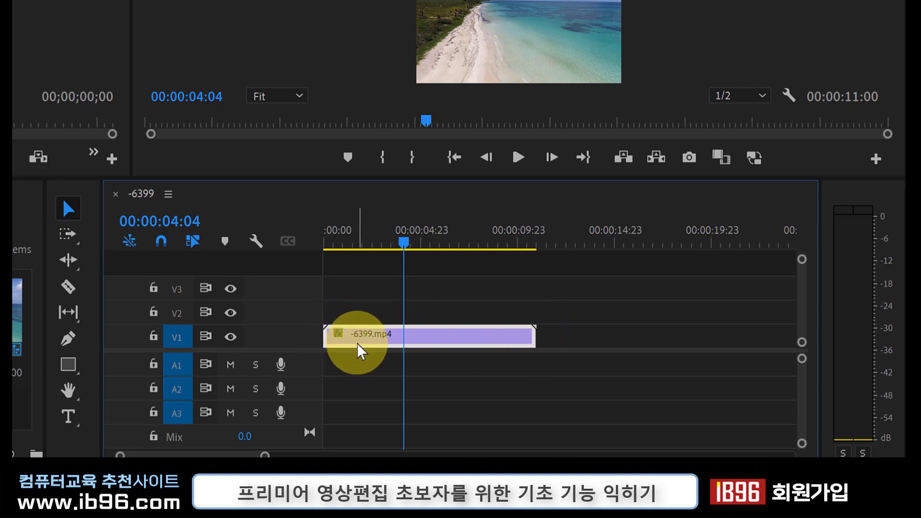
left_click_drag(383, 254, 395, 262)
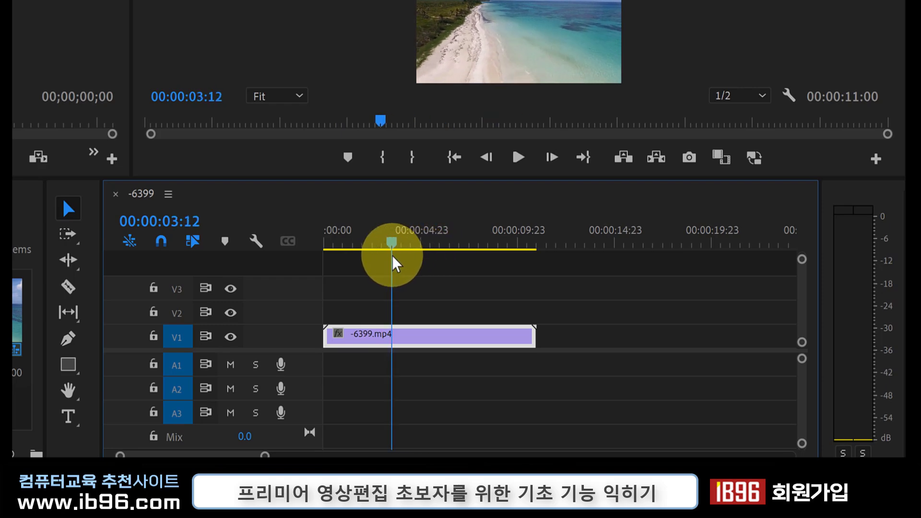
left_click(456, 244)
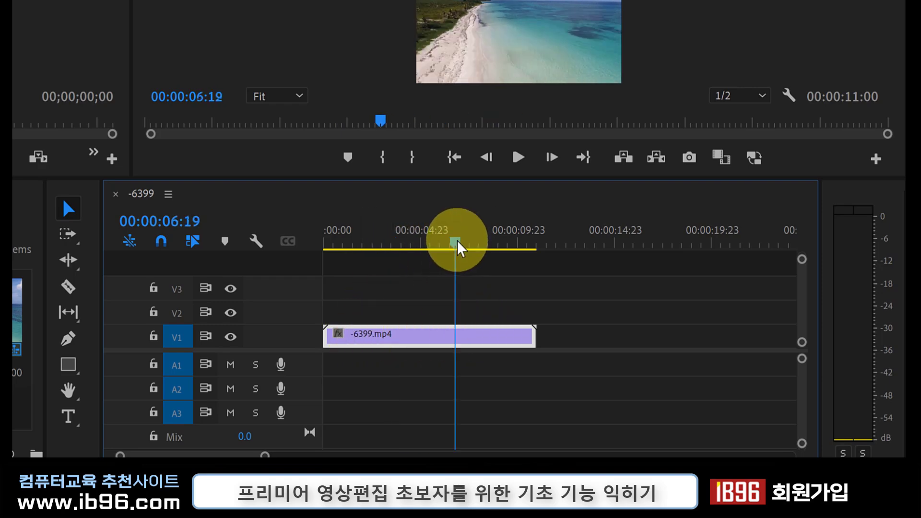
mouse_move(457, 243)
left_mouse_down()
mouse_move(493, 243)
mouse_move(386, 244)
left_mouse_up()
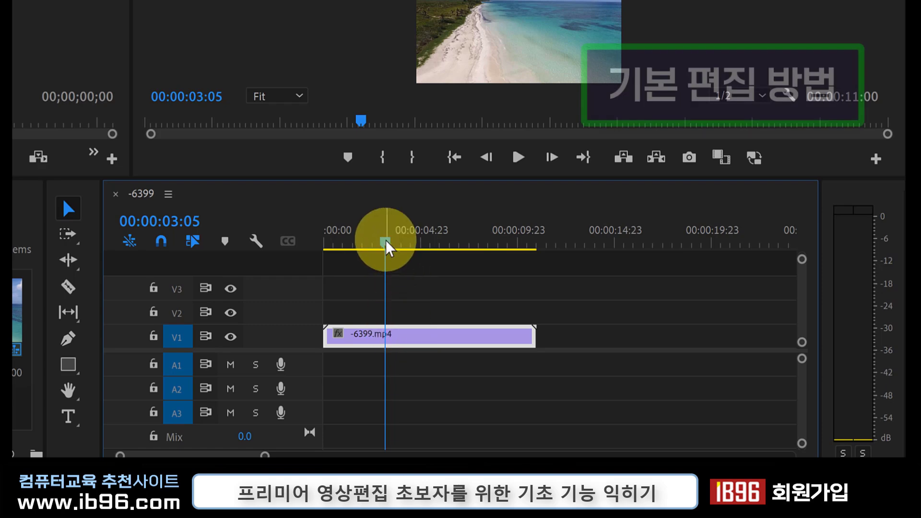
Scrub the playhead back and forth, settling it at 00:00:03:12
left_click(361, 243)
left_click_drag(365, 248, 397, 248)
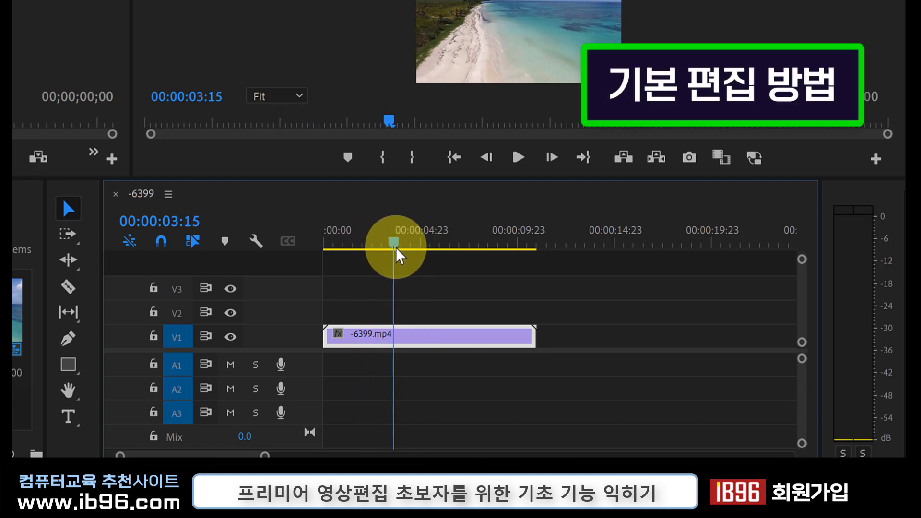
left_click_drag(396, 248, 451, 253)
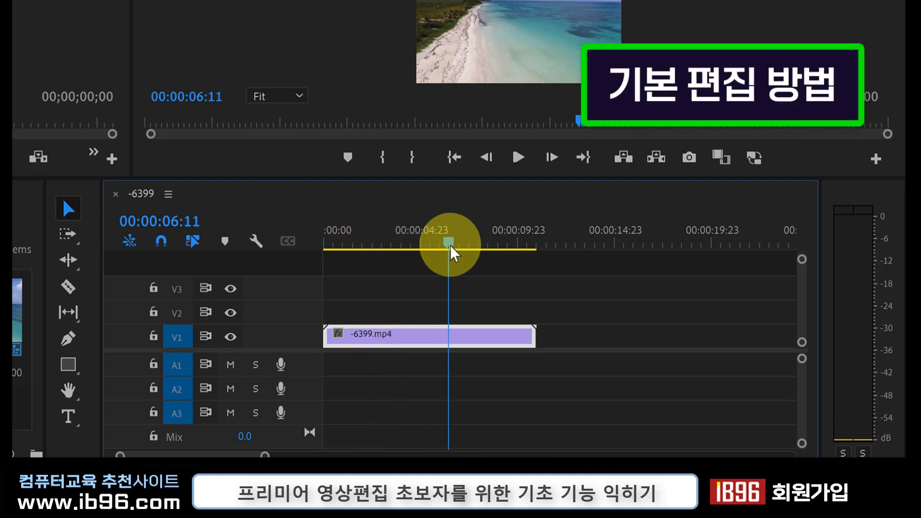
left_click(394, 245)
mouse_move(396, 247)
left_mouse_down()
mouse_move(460, 247)
mouse_move(350, 255)
mouse_move(402, 258)
left_mouse_up()
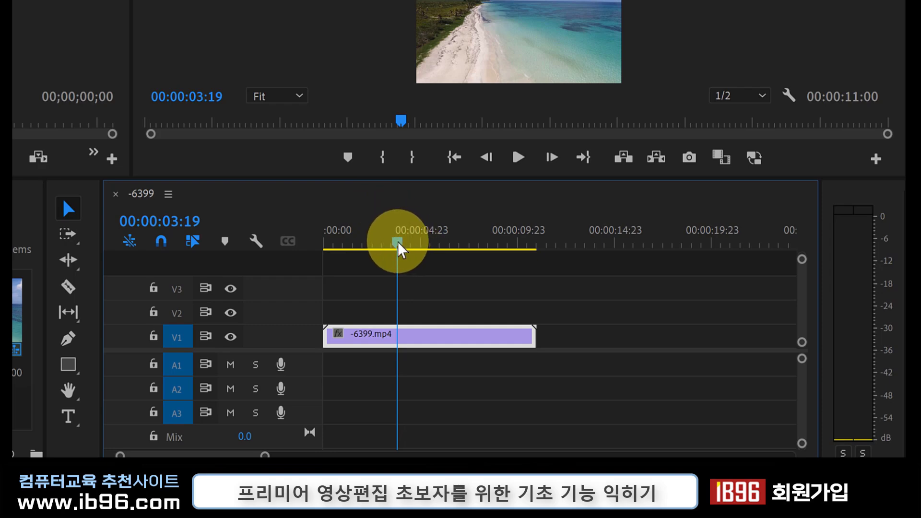
mouse_move(396, 247)
left_mouse_down()
mouse_move(382, 249)
mouse_move(393, 241)
left_mouse_up()
left_click(387, 336)
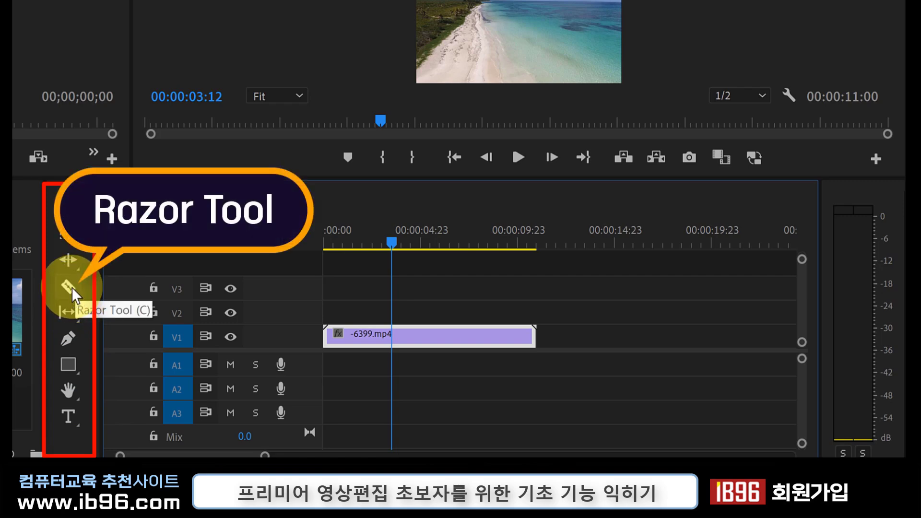
Split the V1 beach clip at 00:00:03:12 with the Razor Tool
left_click(71, 287)
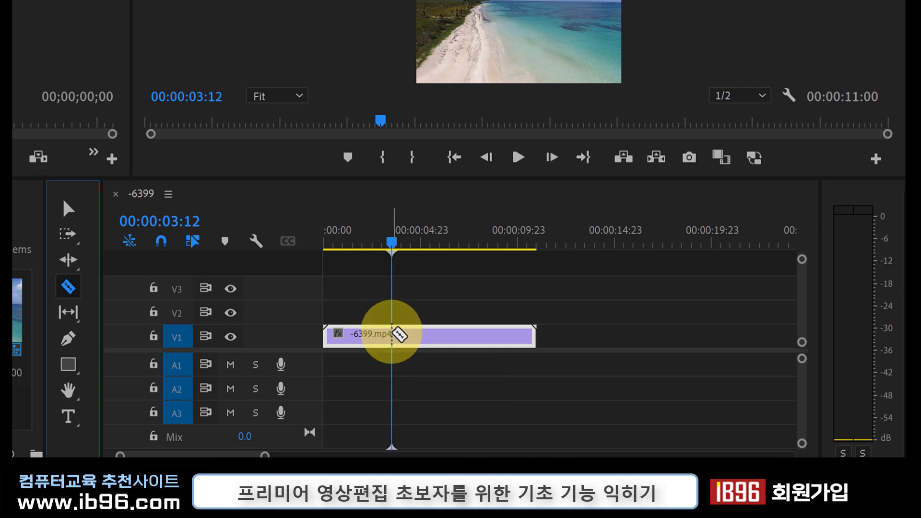
left_click(393, 333)
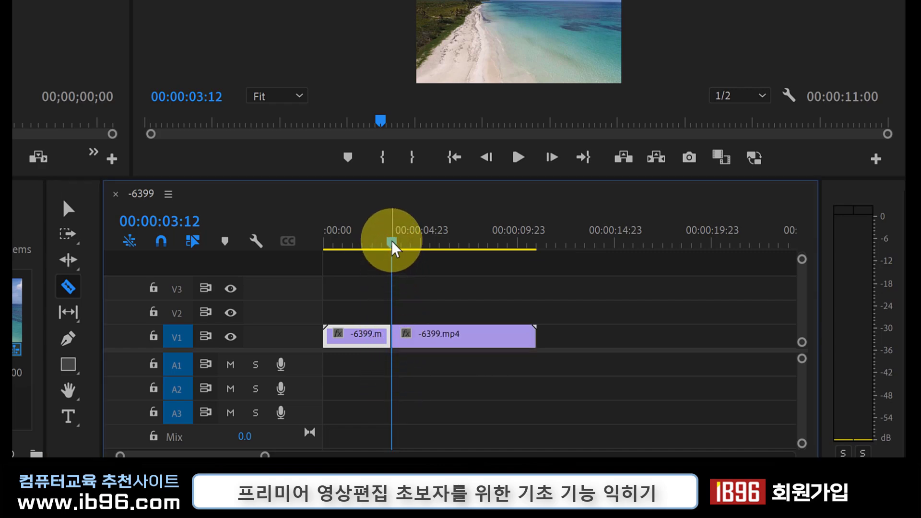
left_click_drag(391, 244, 424, 245)
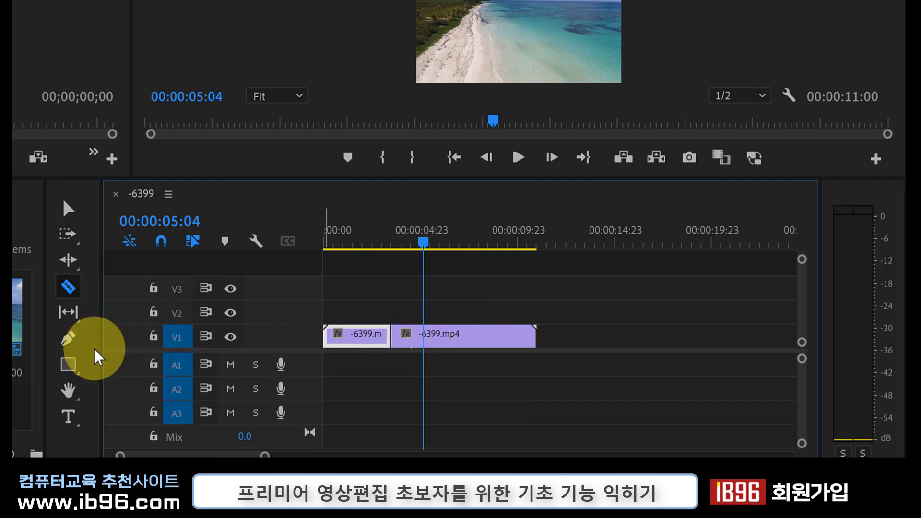
Back in the Selection Tool, select the first piece and move the playhead to 00:00:06:07
left_click(67, 209)
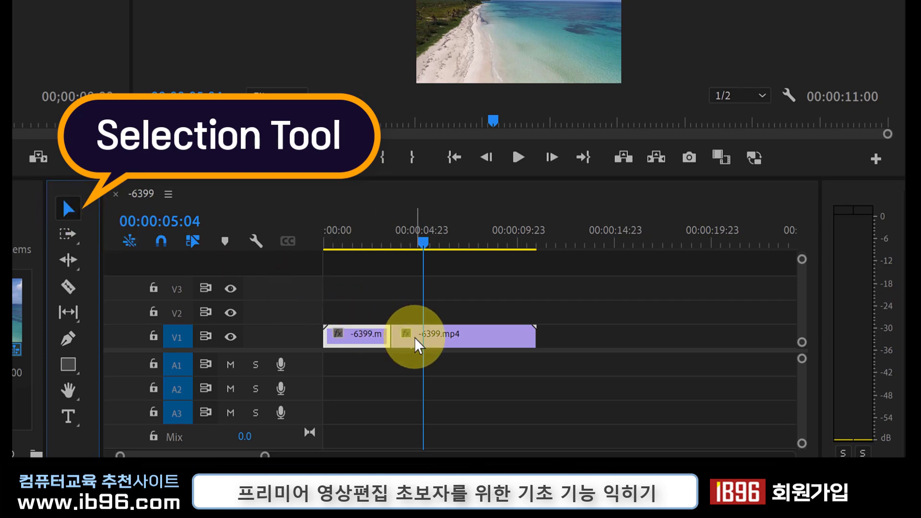
left_click(350, 333)
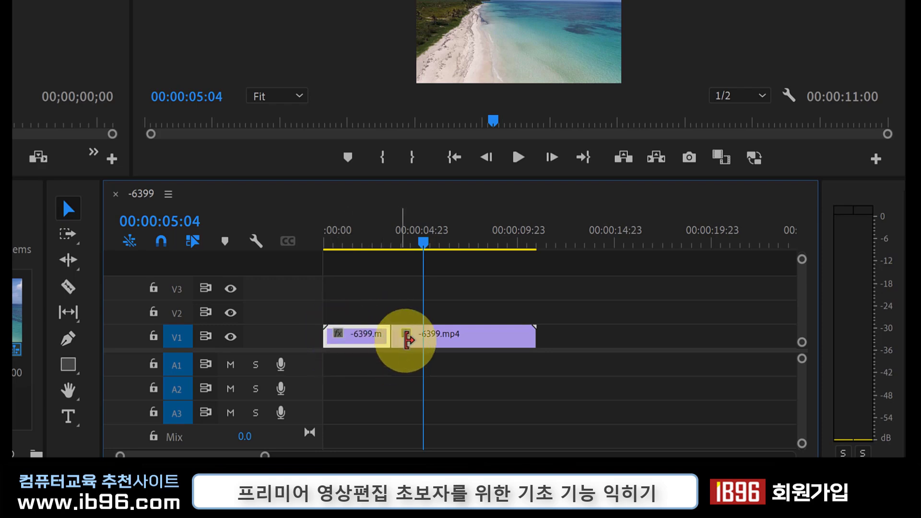
left_click(436, 246)
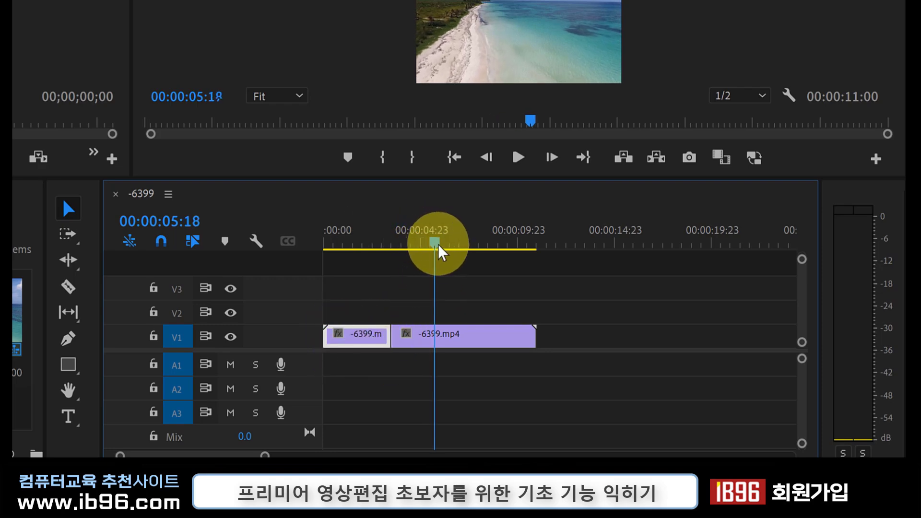
left_click_drag(438, 245, 447, 250)
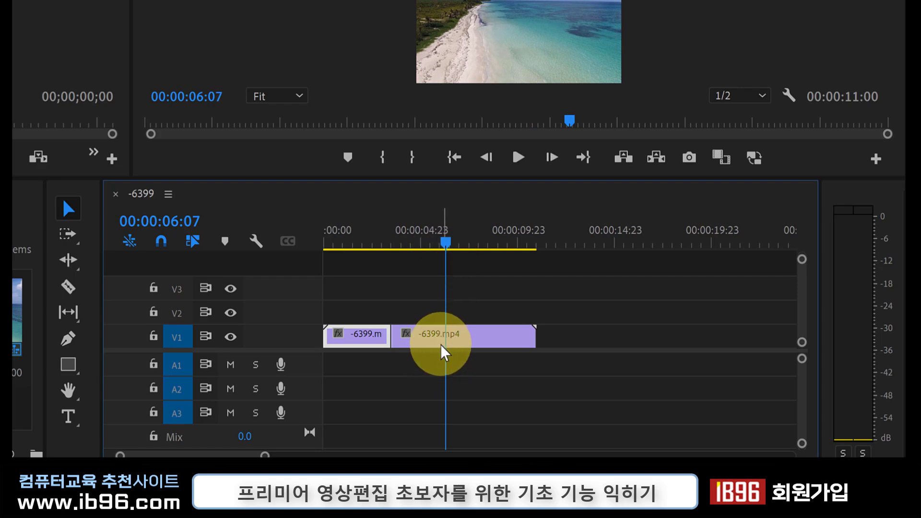
Cut the V1 clip again at 00:00:06:07 and play from the new cut
left_click(69, 287)
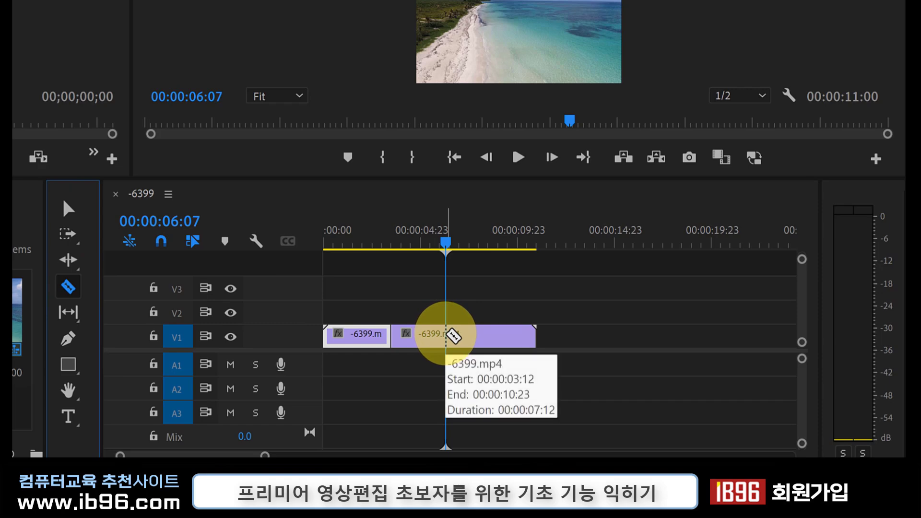
left_click(451, 336)
key("space")
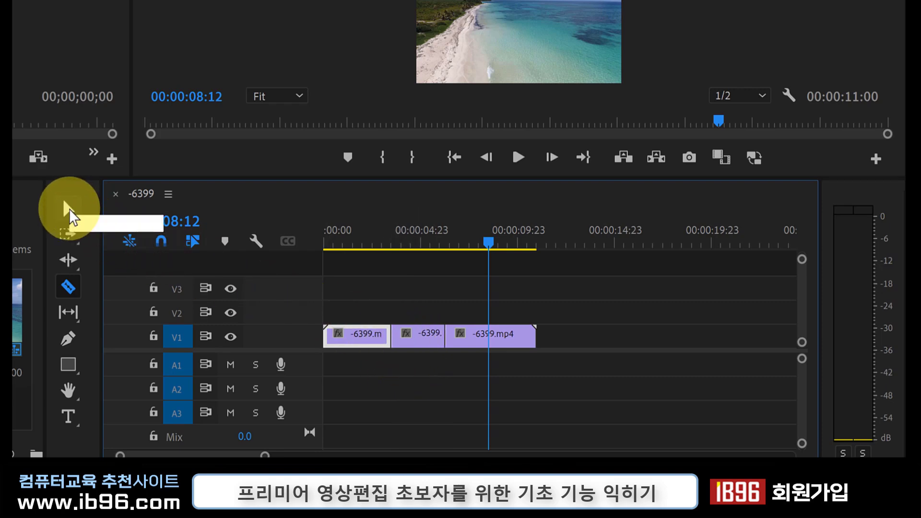
Select the middle piece between the cuts and delete it, leaving a gap
left_click(69, 209)
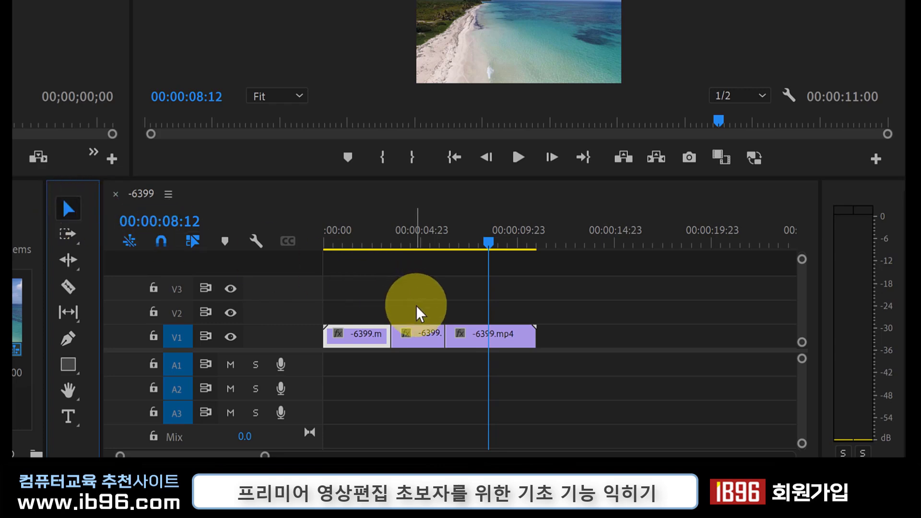
left_click(419, 345)
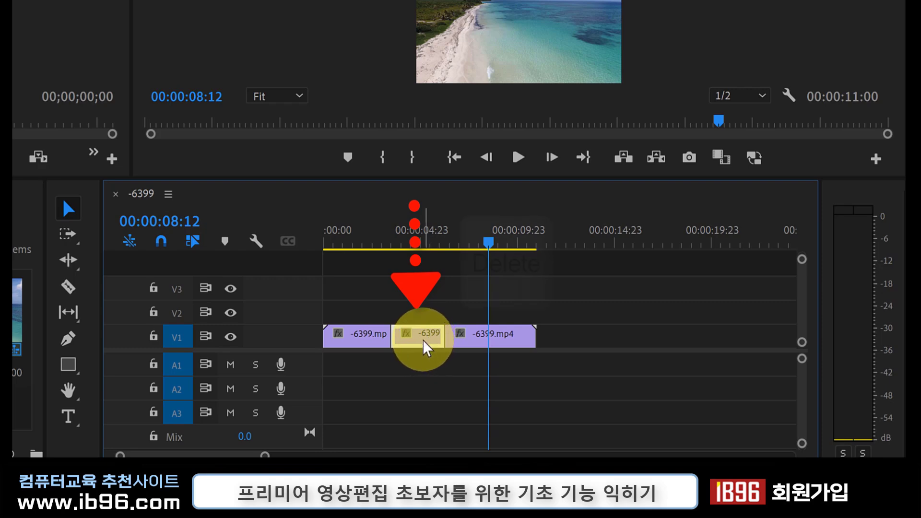
key("Delete")
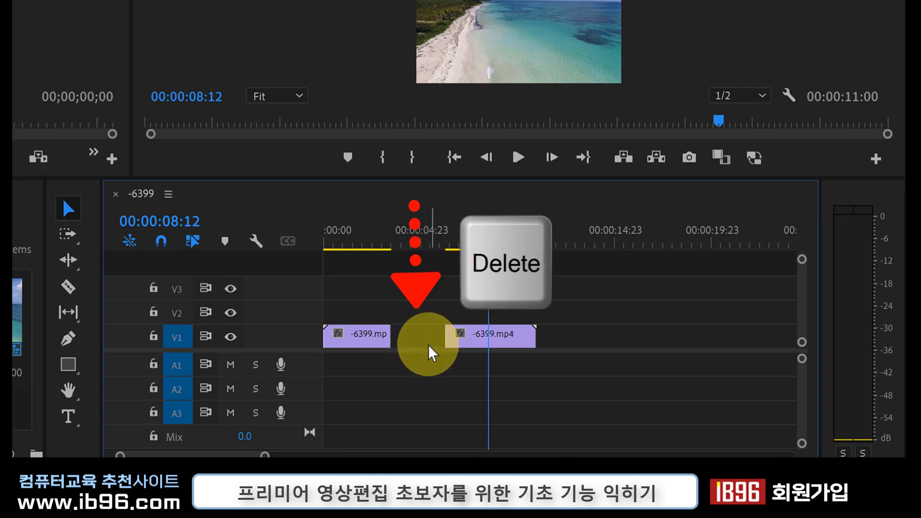
Slide the last clip left against the first to close the gap, then scrub to preview
mouse_move(379, 246)
left_mouse_down()
mouse_move(396, 243)
mouse_move(396, 255)
mouse_move(374, 250)
left_mouse_up()
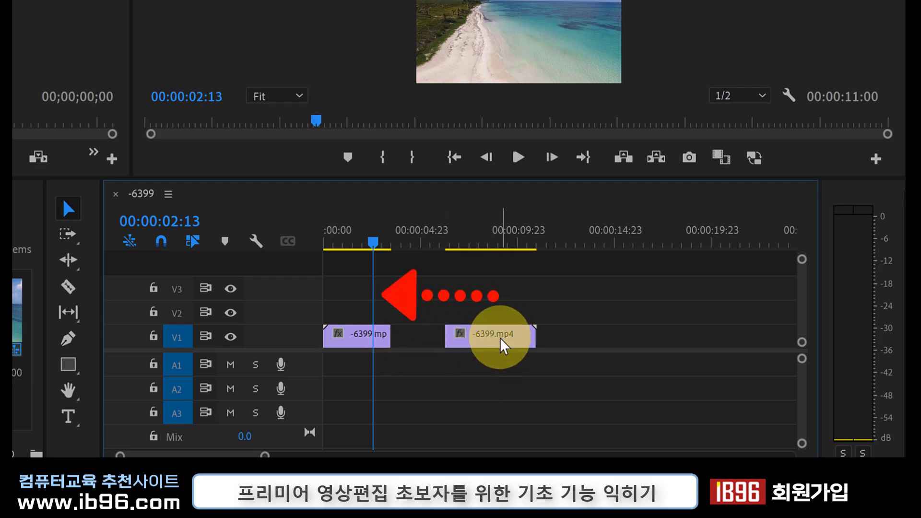
left_click_drag(501, 344, 448, 343)
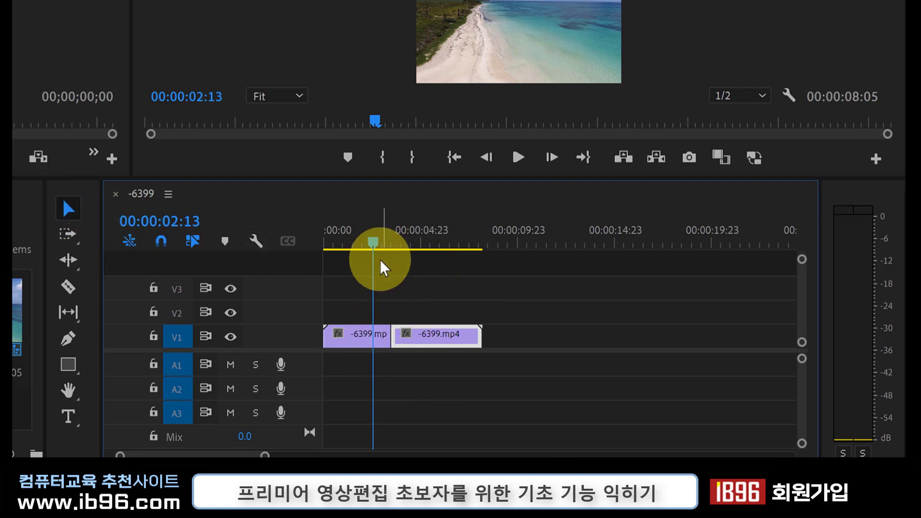
left_click_drag(373, 241, 402, 252)
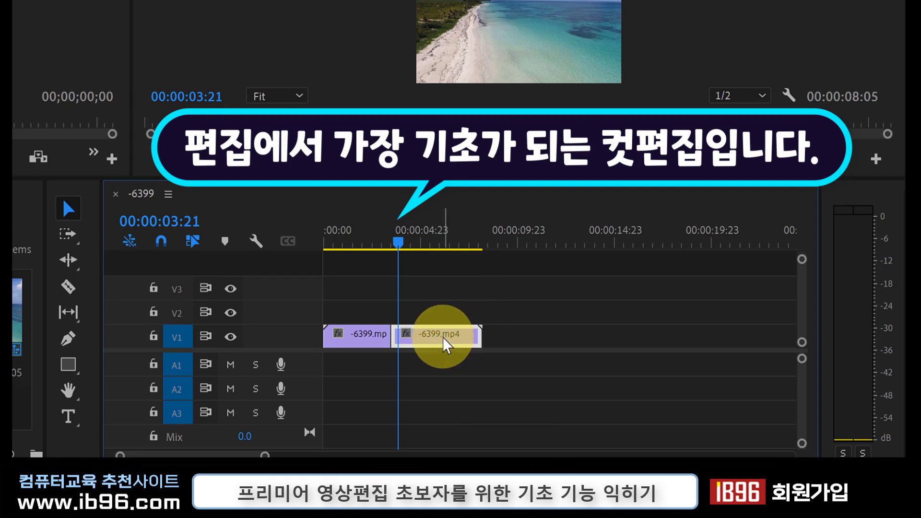
left_click(342, 237)
left_click_drag(343, 242, 361, 242)
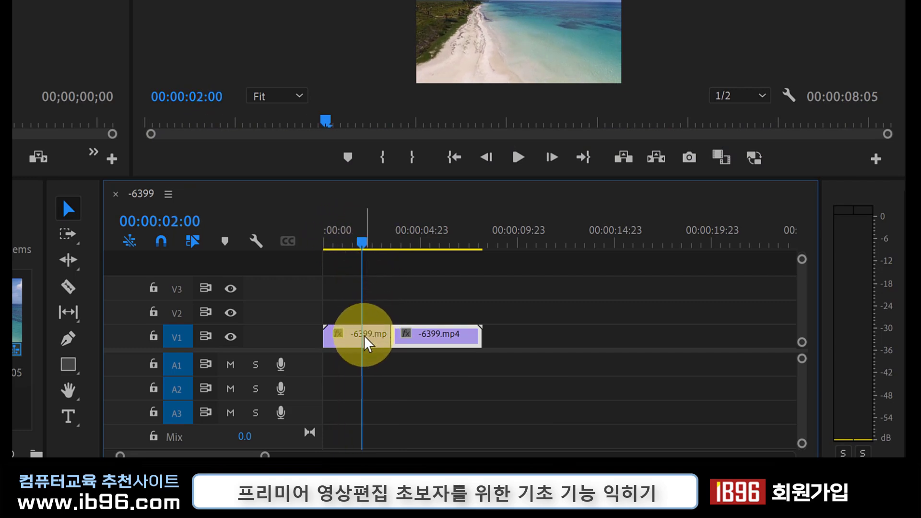
mouse_move(360, 243)
left_mouse_down()
mouse_move(342, 246)
mouse_move(358, 247)
left_mouse_up()
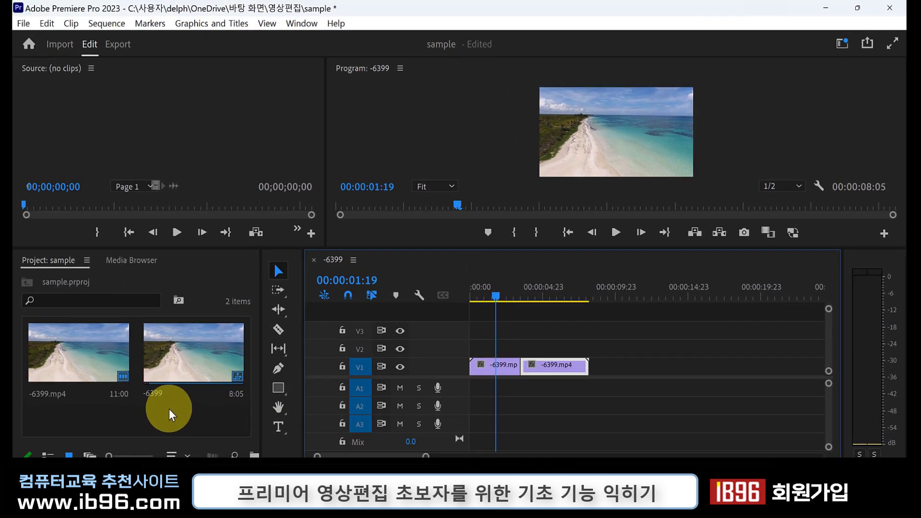
Import the beach-g7b844e048_1920 image into the Project panel
right_click(171, 407)
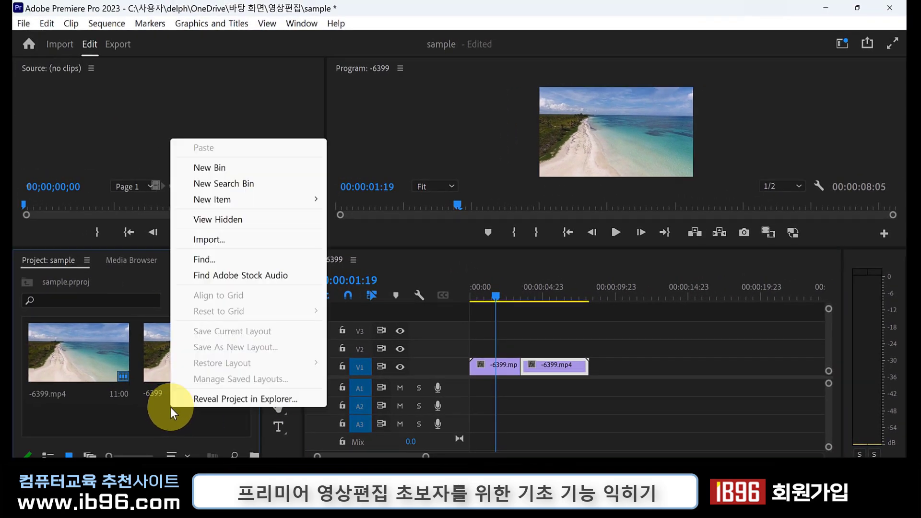
left_click(240, 241)
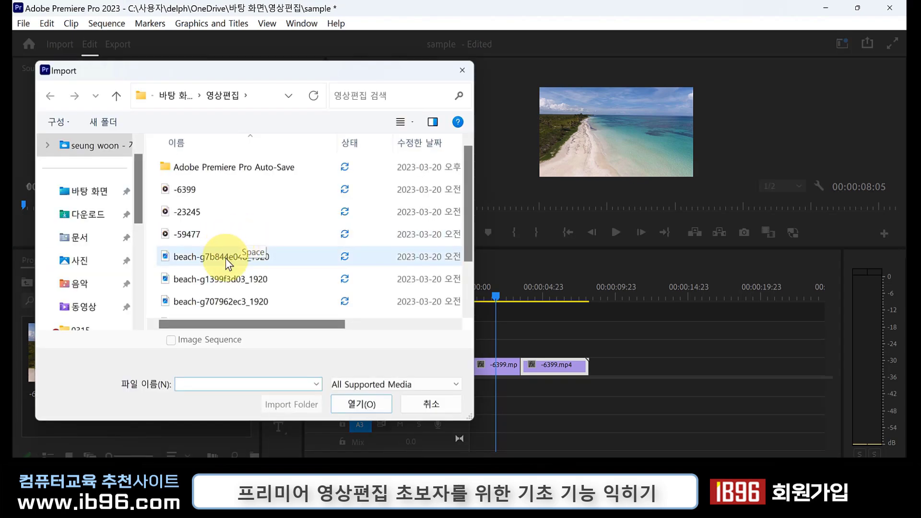
left_click(223, 258)
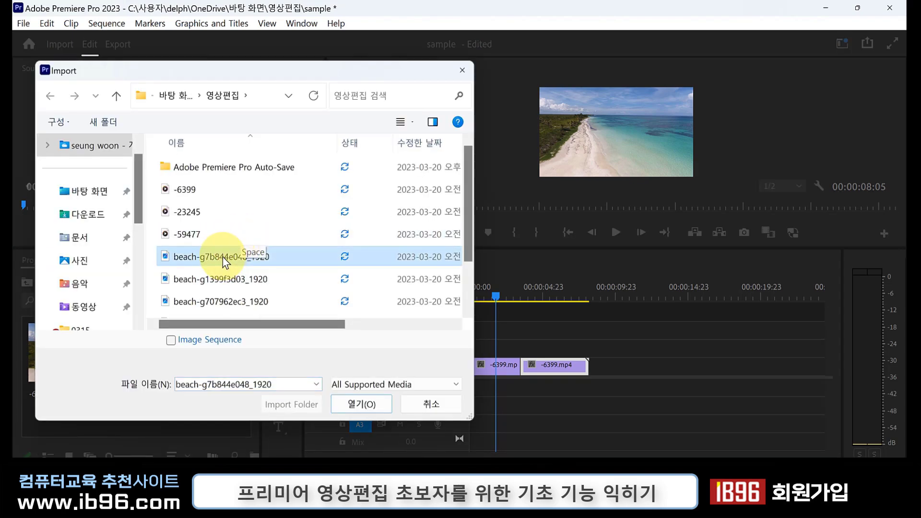
left_click(372, 379)
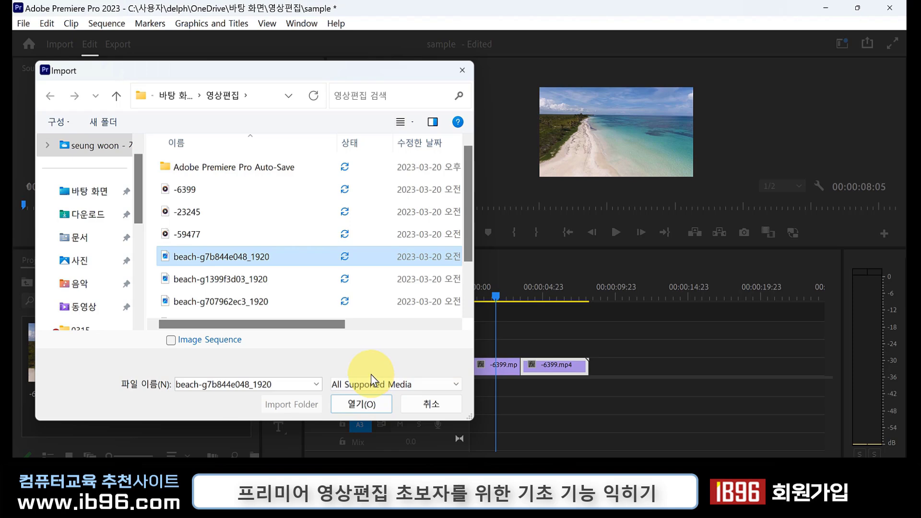
left_click(362, 404)
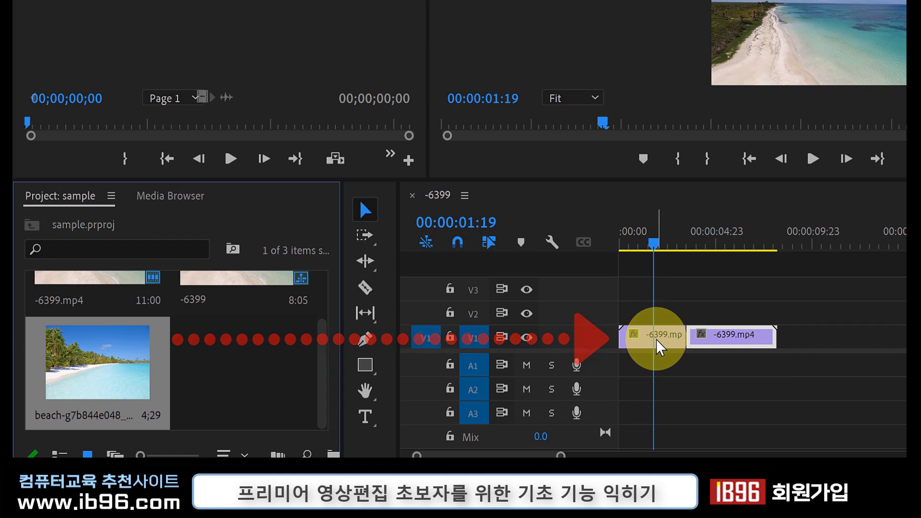
Razor the first V1 clip at 00:00:01:19, then return to the Selection Tool
left_click(658, 346)
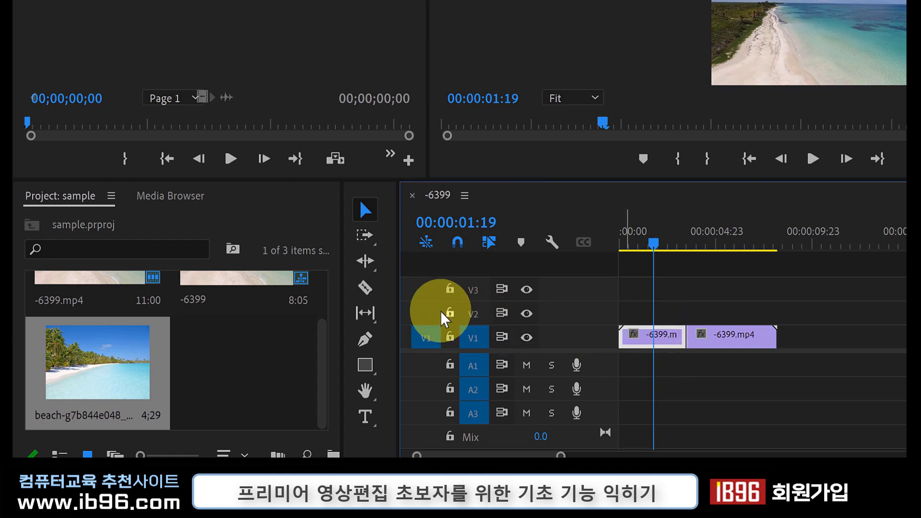
left_click(364, 288)
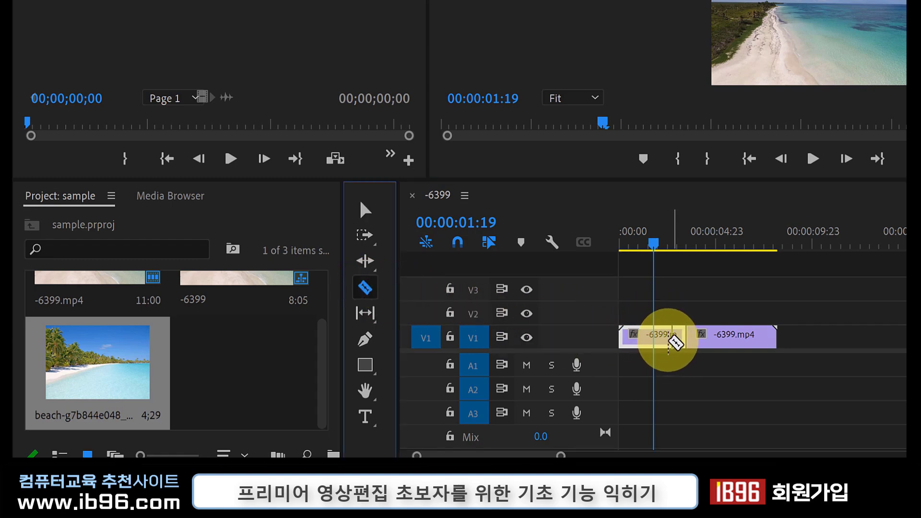
left_click(645, 336)
left_click(657, 334)
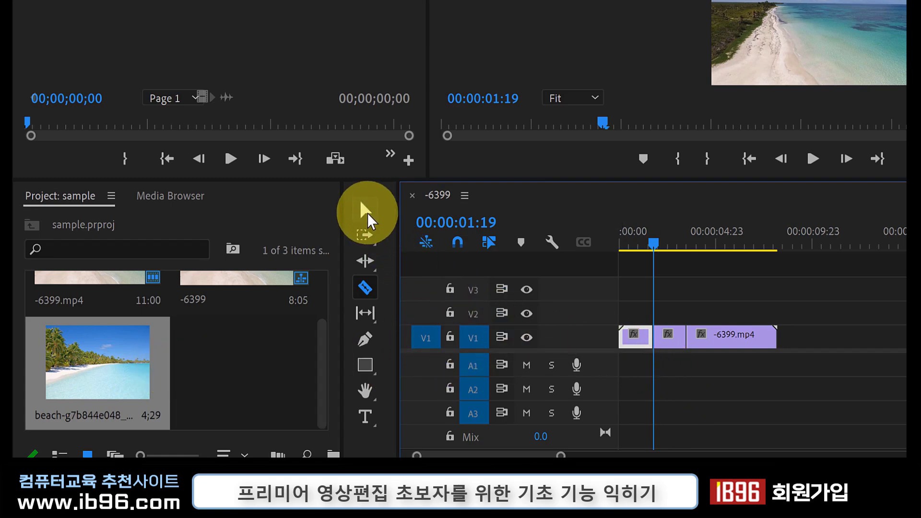
left_click(367, 213)
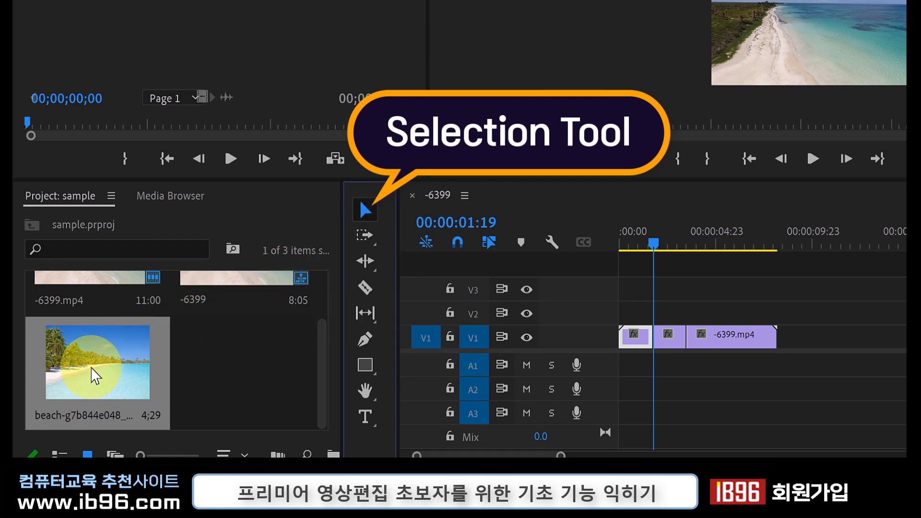
Place the beach-g7b844e048 image on track V2 starting at the 00:00:01:19 cut
mouse_move(96, 376)
left_mouse_down()
mouse_move(680, 318)
mouse_move(670, 321)
left_mouse_up()
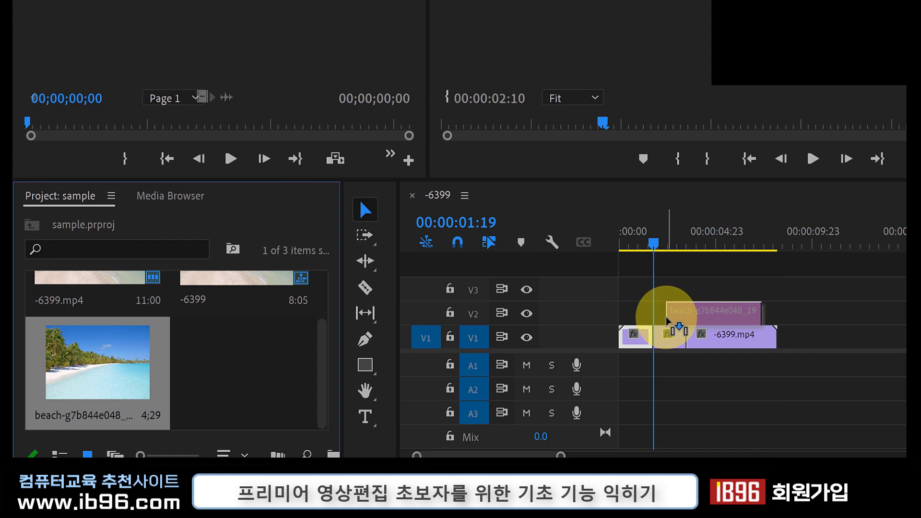
left_click_drag(668, 320, 664, 325)
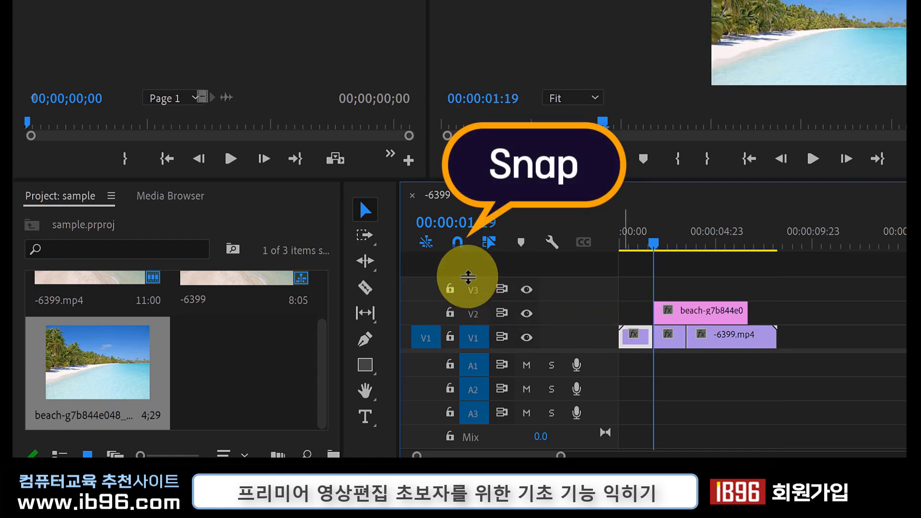
With snapping back on, snap the V2 beach image clip's start to the 00:00:01:19 playhead
left_click(457, 244)
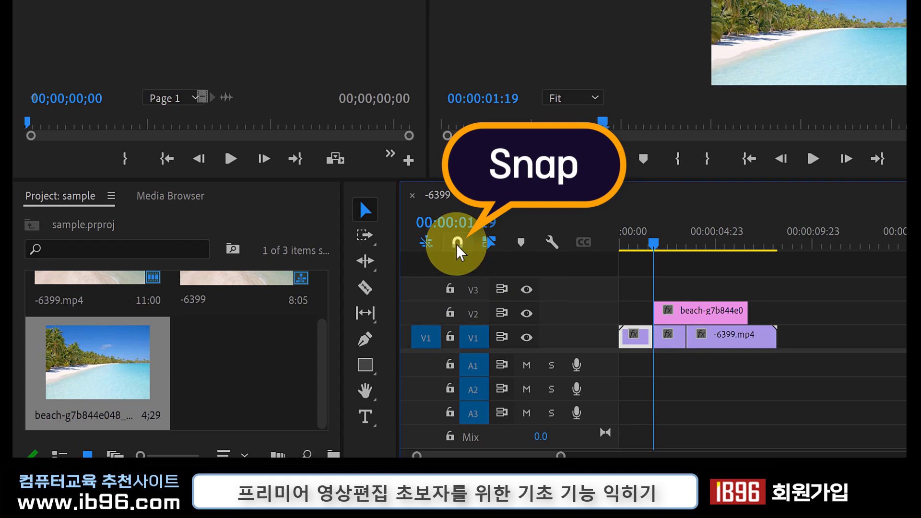
left_click_drag(665, 312, 675, 312)
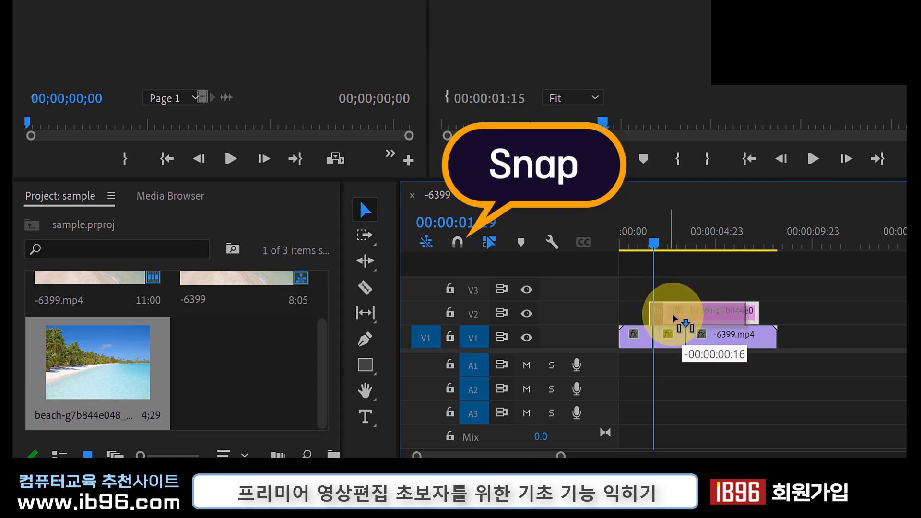
left_click_drag(675, 317, 689, 317)
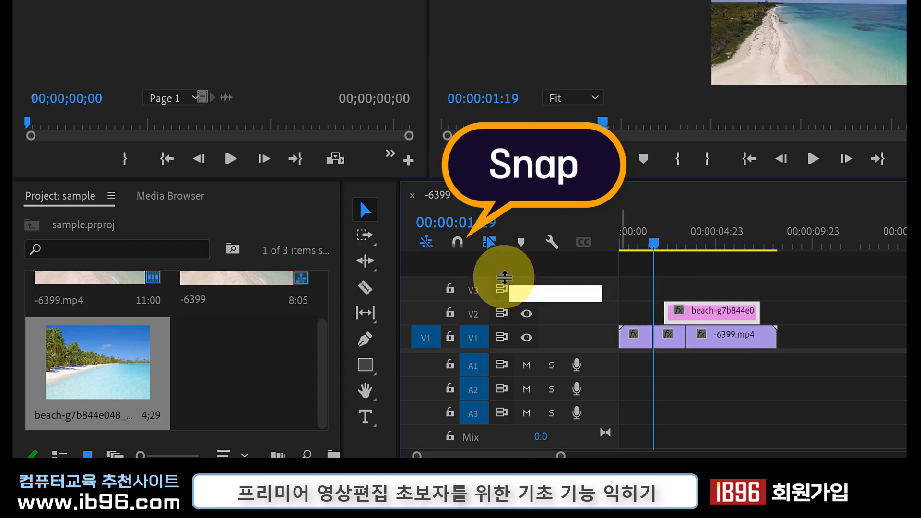
left_click(459, 245)
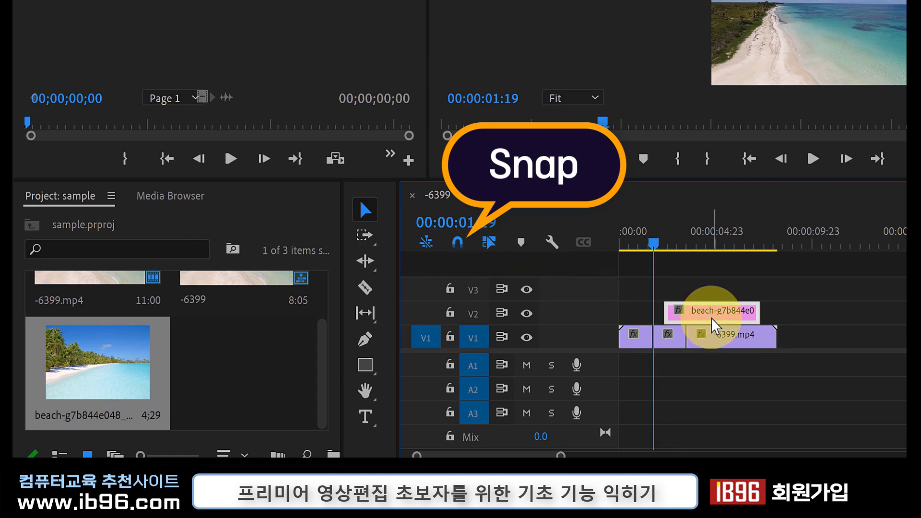
left_click_drag(716, 328, 705, 328)
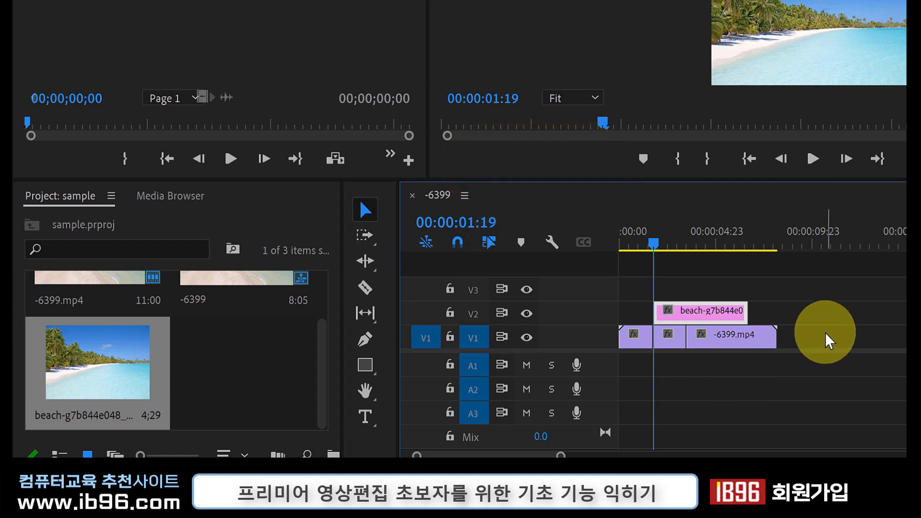
Push the later -6399.mp4 pieces right and drop the beach image into the V1 gap at 00:00:01:19
mouse_move(818, 333)
left_mouse_down()
mouse_move(673, 340)
mouse_move(672, 422)
left_mouse_up()
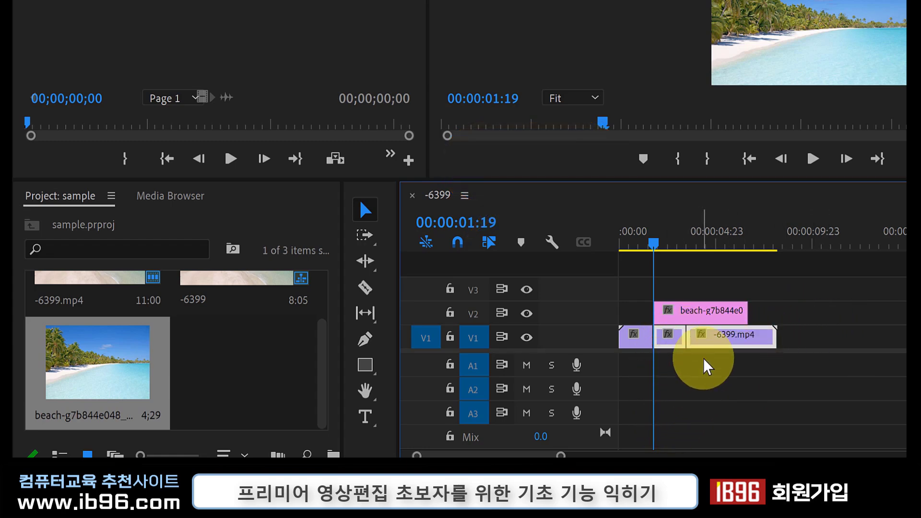
left_click_drag(710, 343, 811, 334)
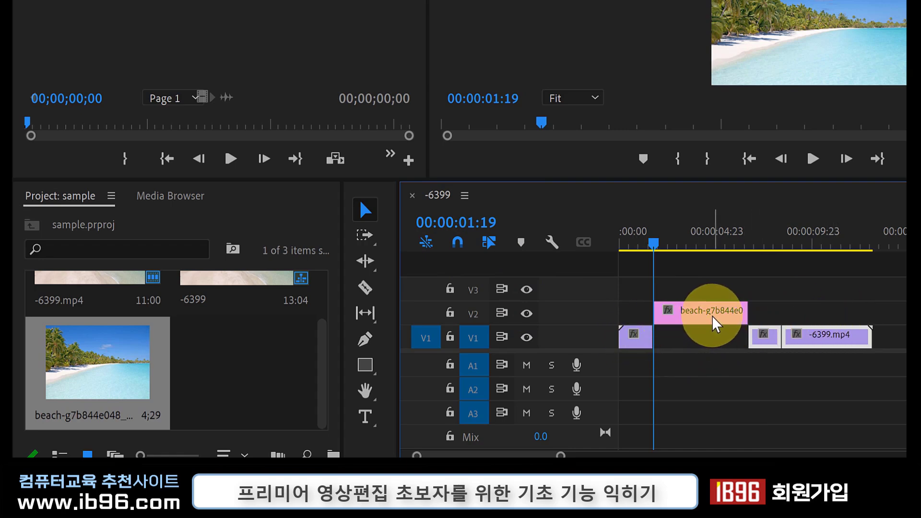
left_click(715, 325)
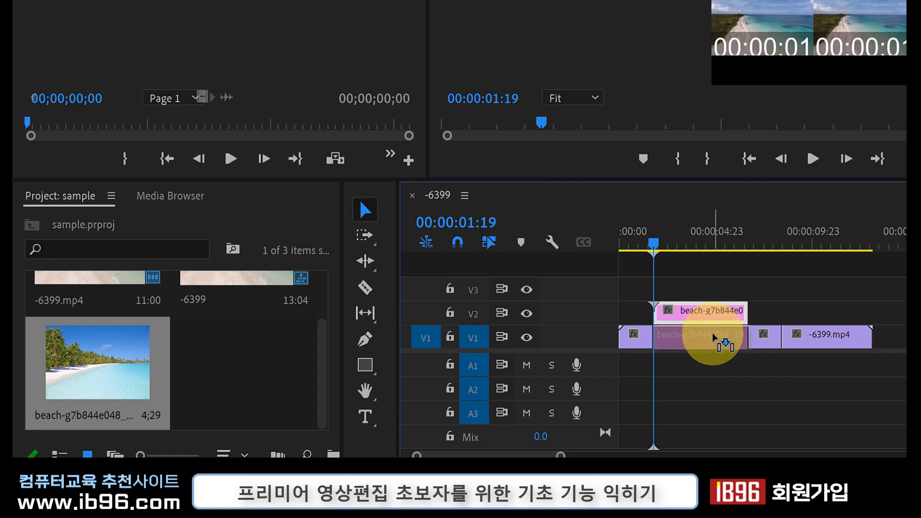
left_click_drag(715, 325, 718, 338)
Scrub through the sequence from its beginning to preview the inserted beach image
left_click_drag(655, 252, 650, 248)
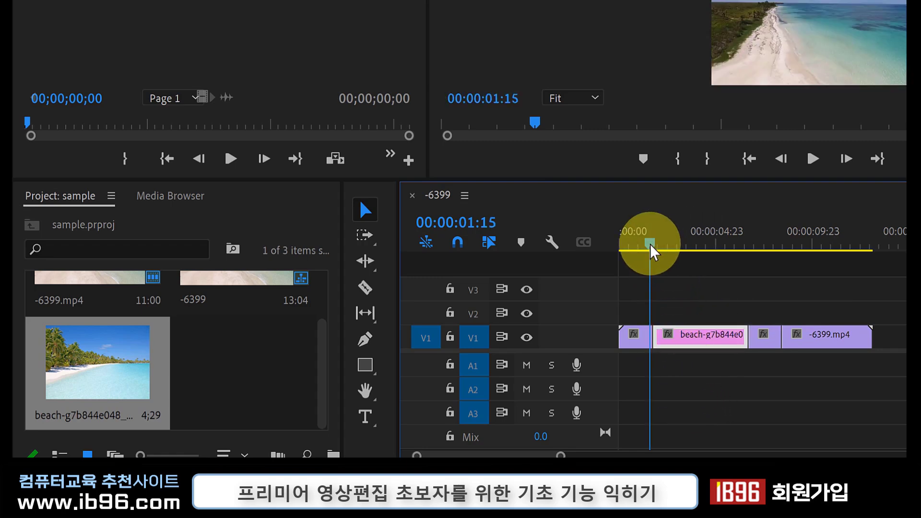
left_click_drag(495, 300, 524, 309)
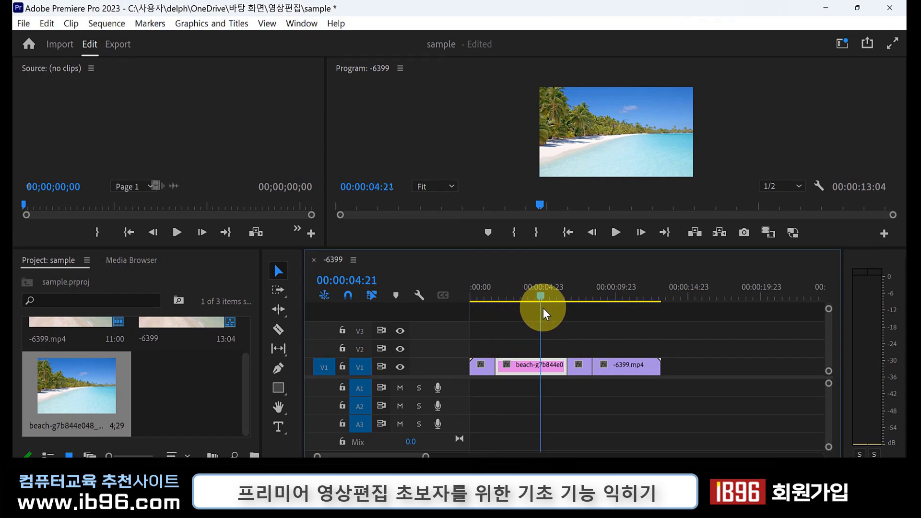
mouse_move(561, 310)
left_mouse_down()
mouse_move(608, 311)
mouse_move(468, 330)
mouse_move(481, 330)
left_mouse_up()
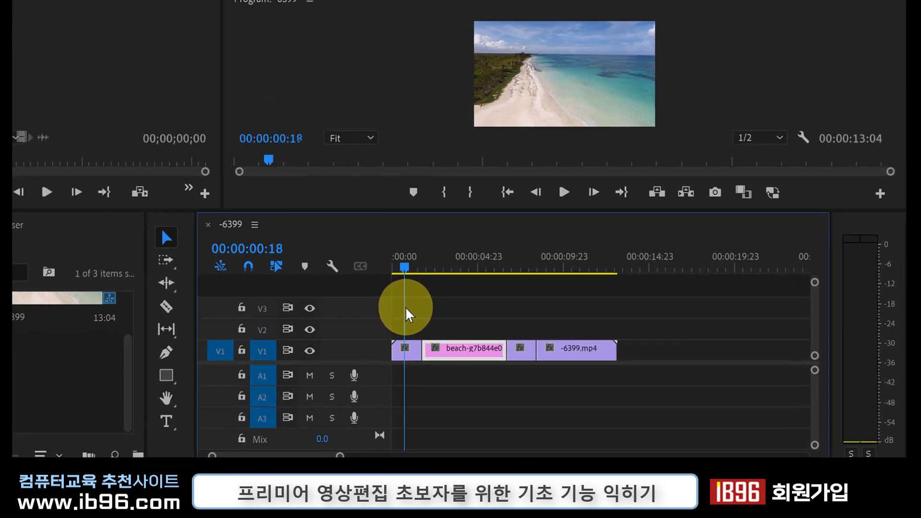
mouse_move(406, 310)
left_mouse_down()
mouse_move(400, 269)
mouse_move(376, 260)
left_mouse_up()
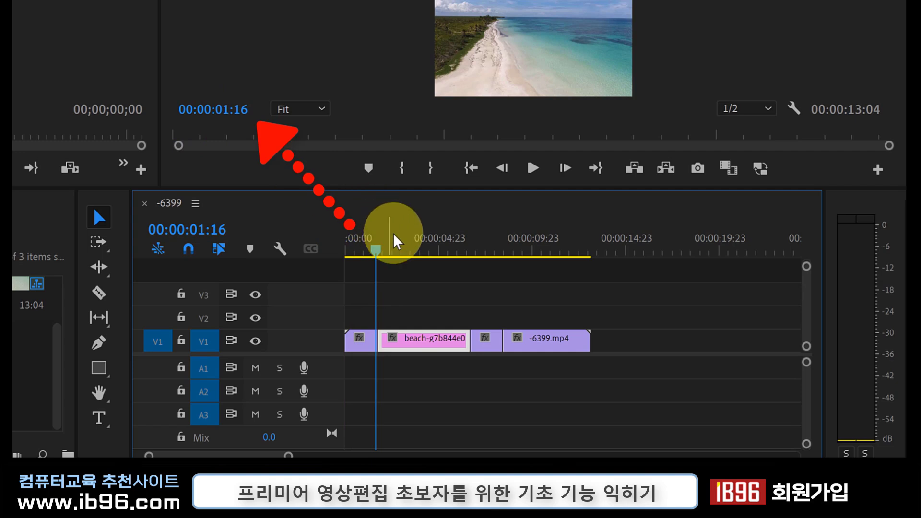
mouse_move(376, 251)
left_mouse_down()
mouse_move(456, 263)
mouse_move(469, 255)
left_mouse_up()
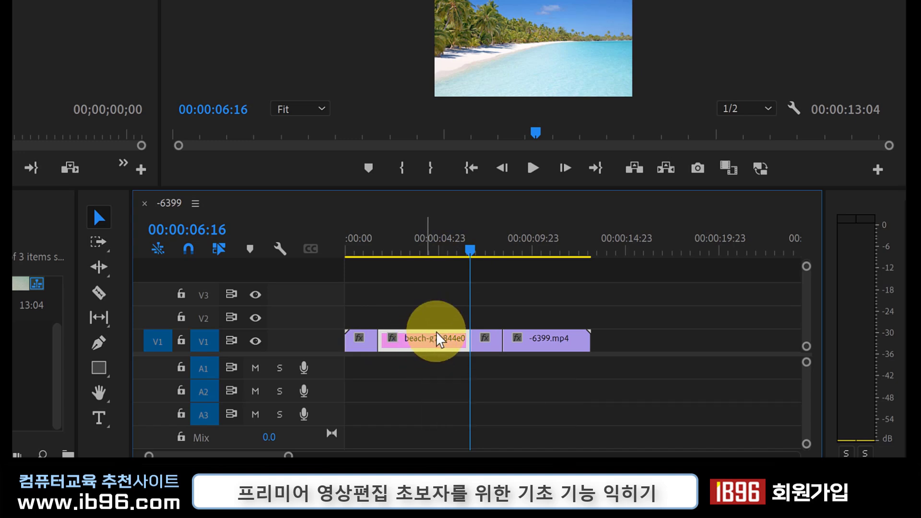
Trim the beach image on V1 to 00:00:02:10 so it ends at the 00:00:04:05 playhead
left_click_drag(469, 252, 424, 259)
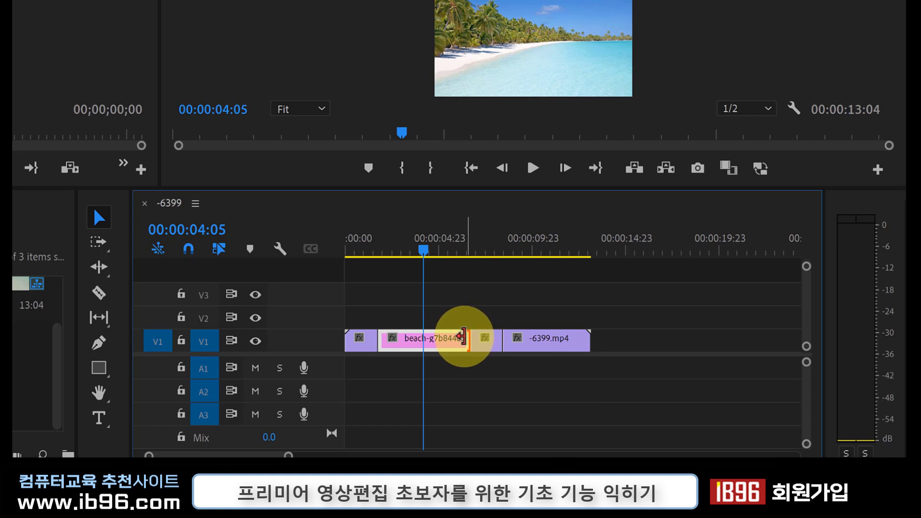
left_click_drag(462, 337, 421, 343)
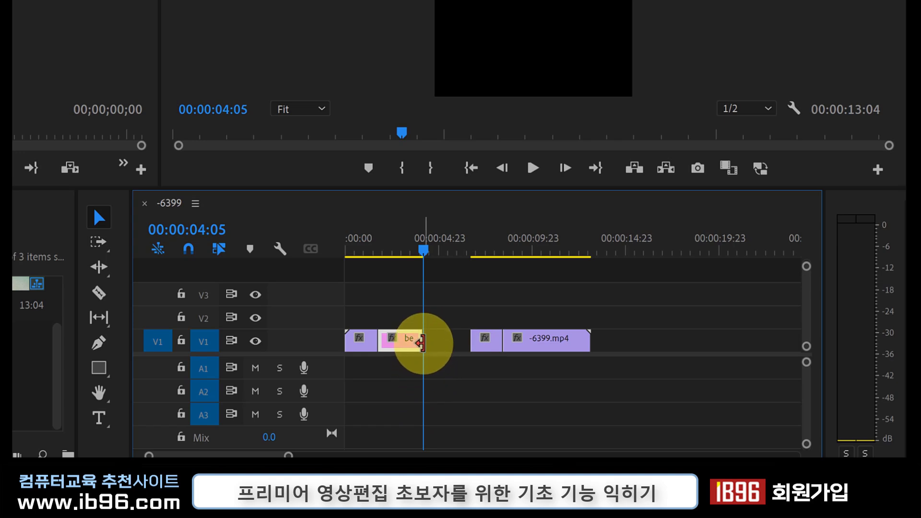
left_click_drag(426, 343, 473, 342)
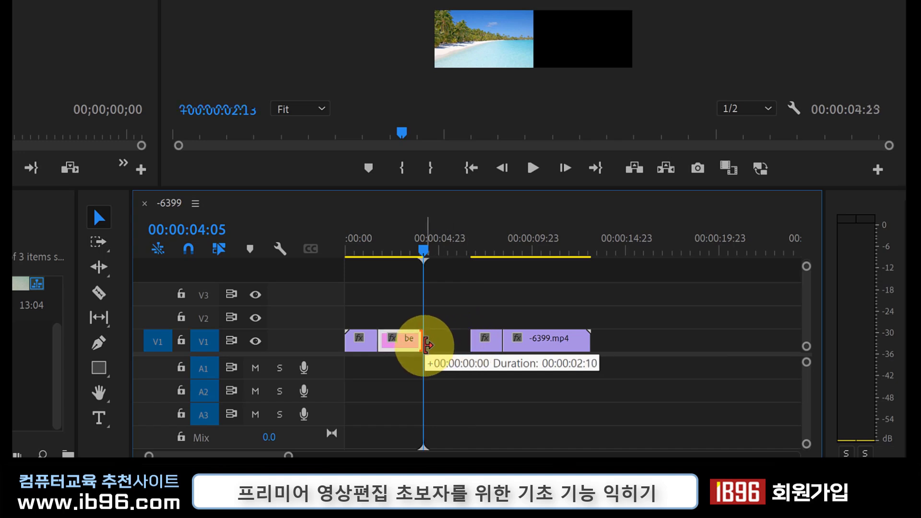
left_click_drag(474, 342, 422, 343)
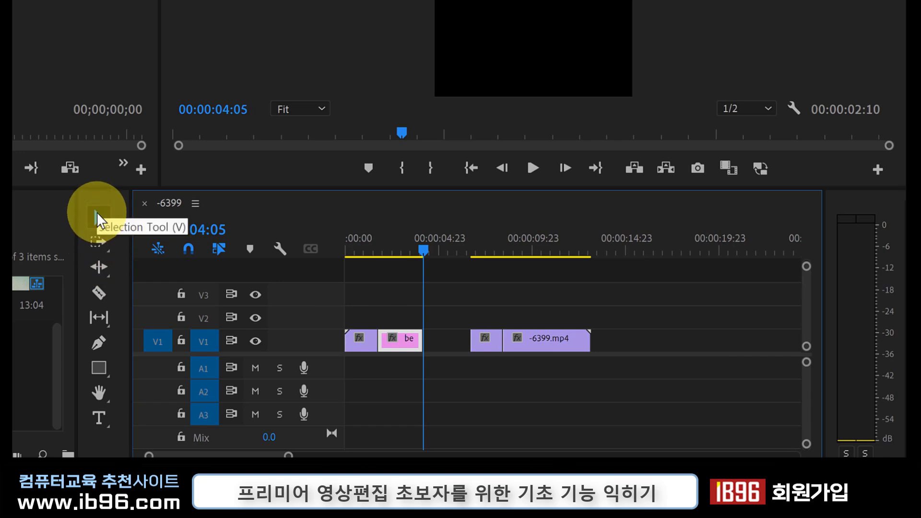
Slide the remaining -6399.mp4 pieces left against the beach image, making the sequence 00:00:10:15 long
left_click(468, 307)
mouse_move(466, 303)
left_mouse_down()
mouse_move(552, 339)
mouse_move(500, 347)
left_mouse_up()
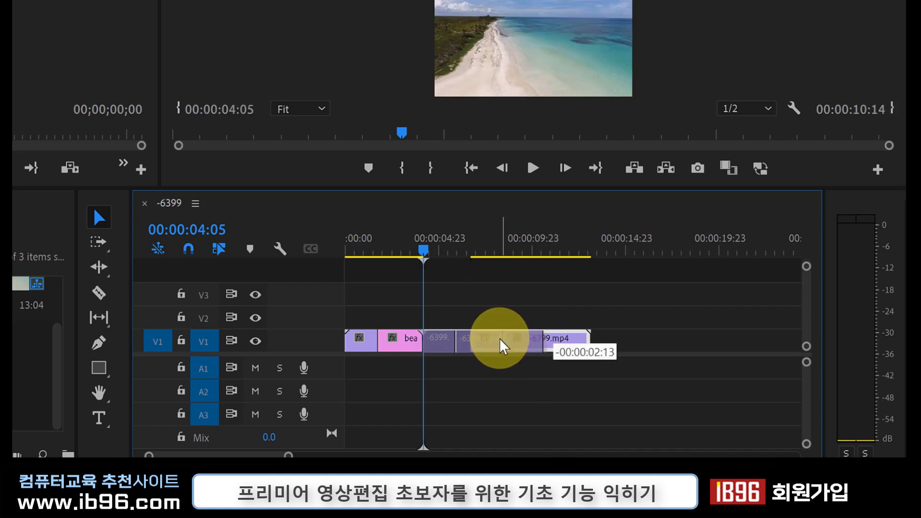
mouse_move(352, 252)
left_mouse_down()
mouse_move(375, 262)
mouse_move(397, 252)
mouse_move(496, 262)
left_mouse_up()
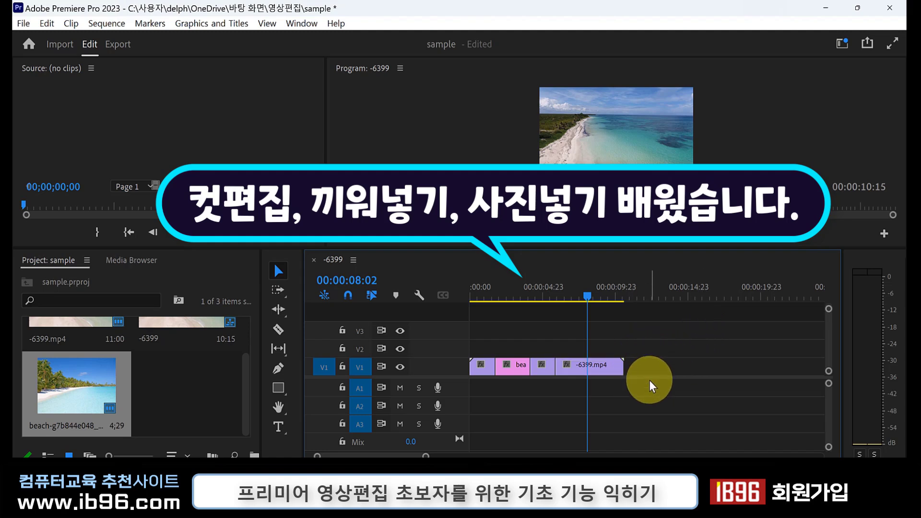
Import the -23245.mp4 beach video into the project from the Project panel
right_click(178, 379)
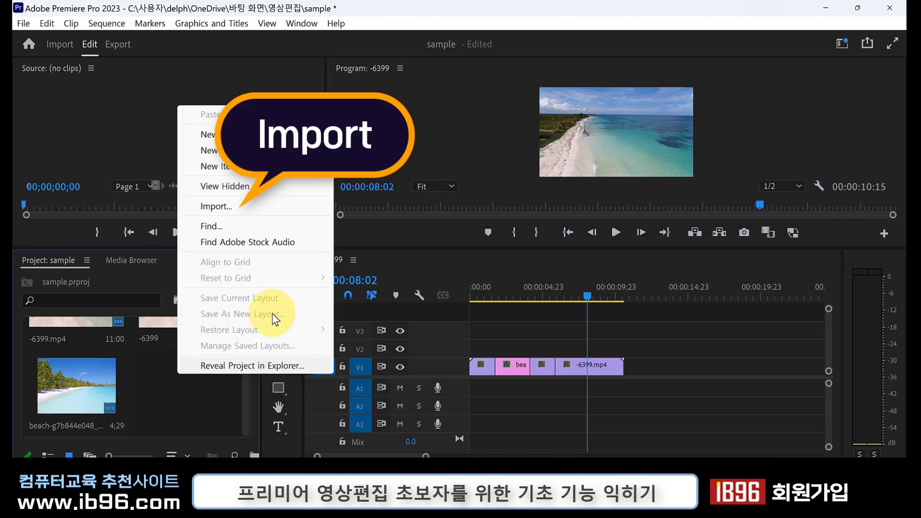
left_click(254, 206)
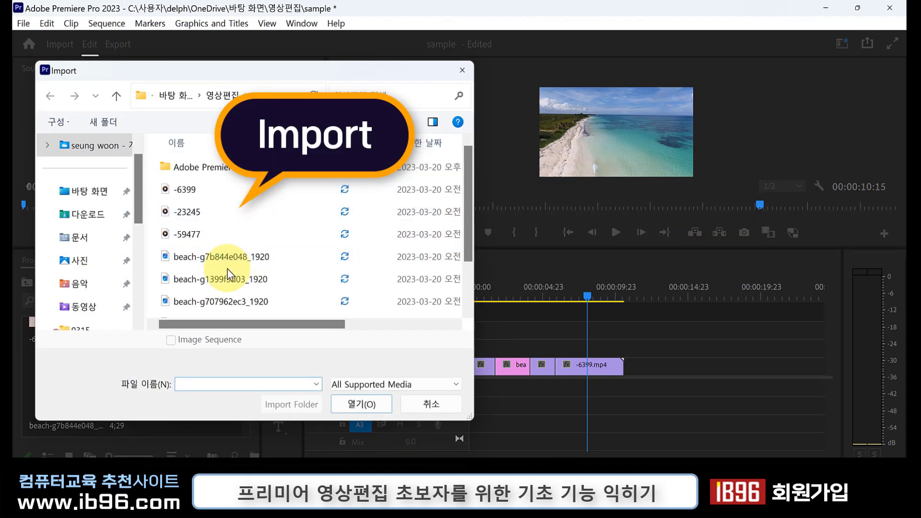
left_click(206, 212)
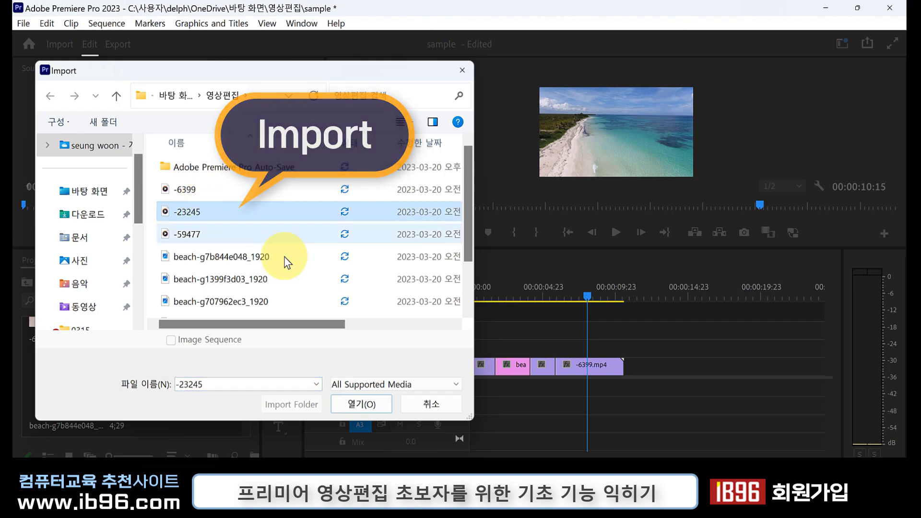
left_click(376, 405)
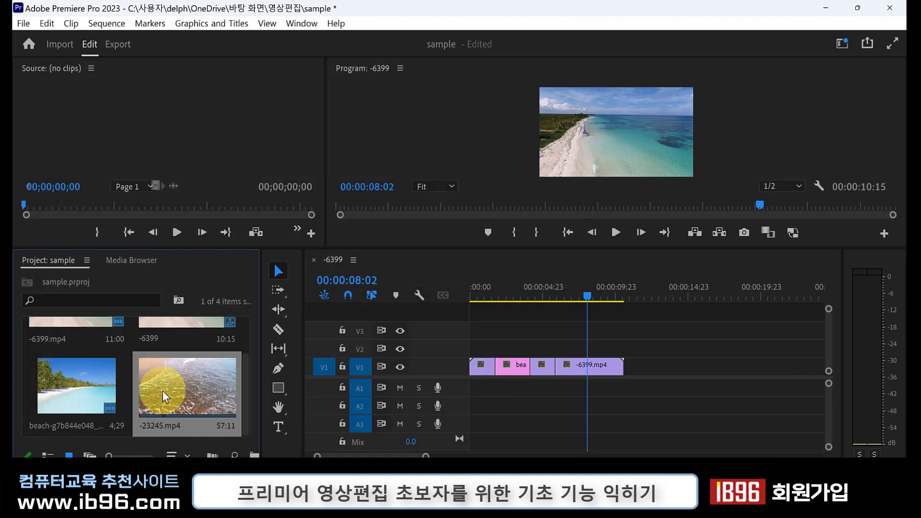
Place -23245.mp4 on V1 after the -6399.mp4 pieces, extending the sequence to 00:01:07:09, and preview it
left_click_drag(163, 390, 622, 368)
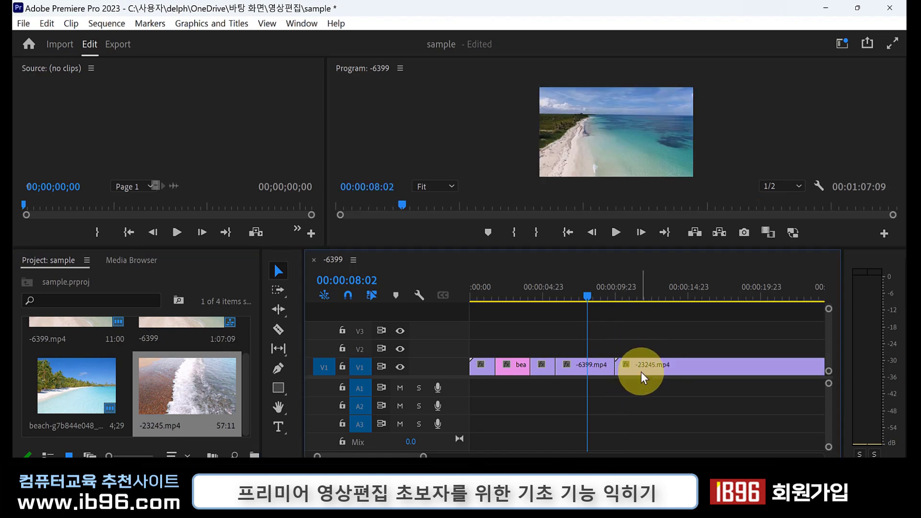
left_click_drag(379, 455, 369, 455)
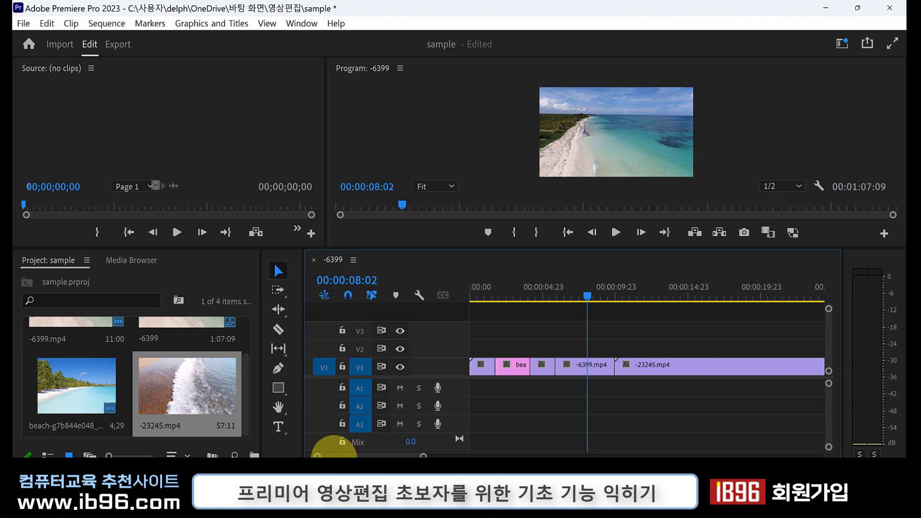
left_click_drag(424, 456, 567, 456)
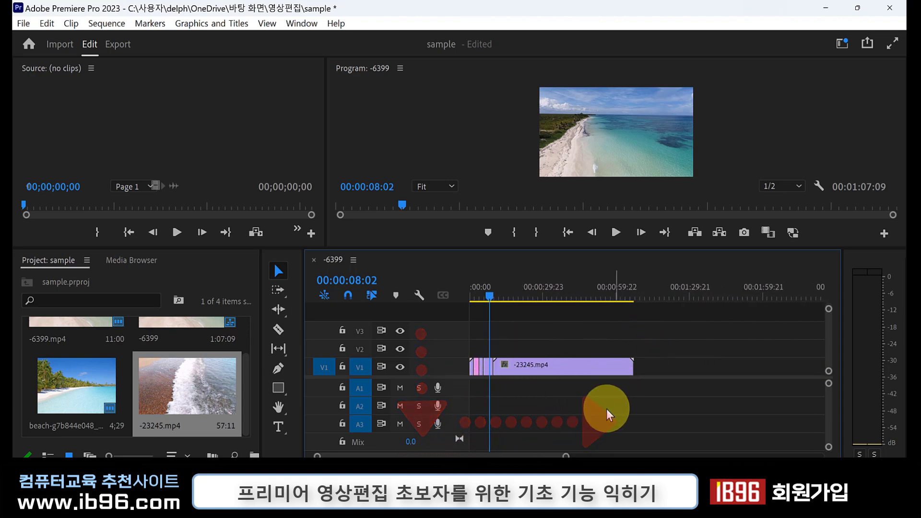
mouse_move(566, 456)
left_mouse_down()
mouse_move(438, 455)
mouse_move(639, 453)
left_mouse_up()
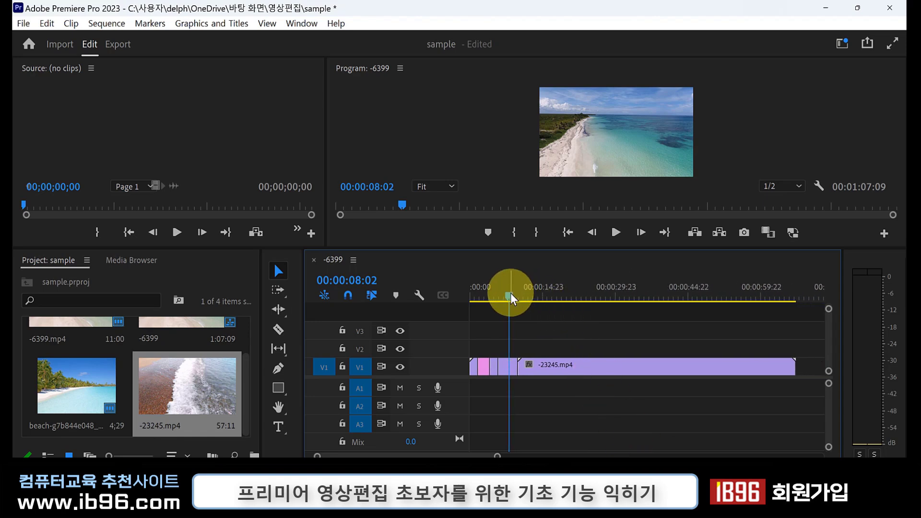
left_click_drag(510, 294, 541, 309)
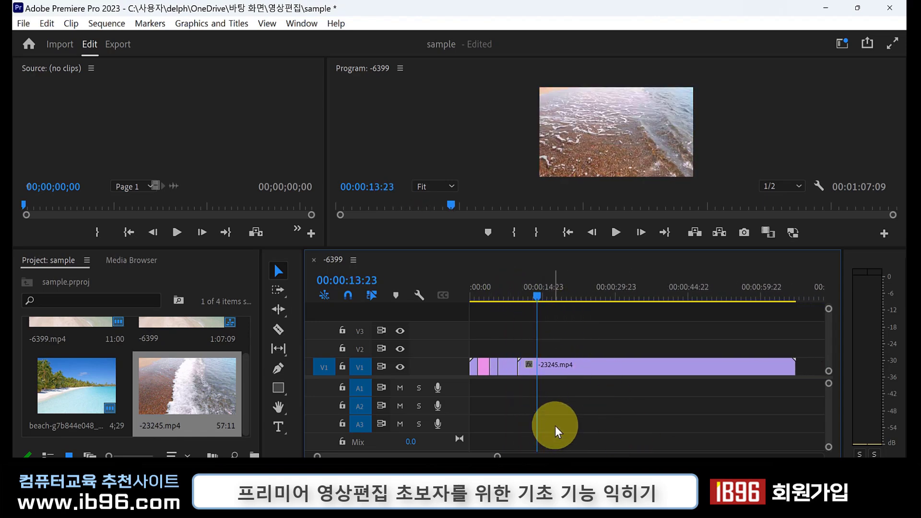
Split -23245.mp4 at 00:00:14:17, delete the remainder, then fit the sequence and return to its start
left_click_drag(538, 304, 541, 300)
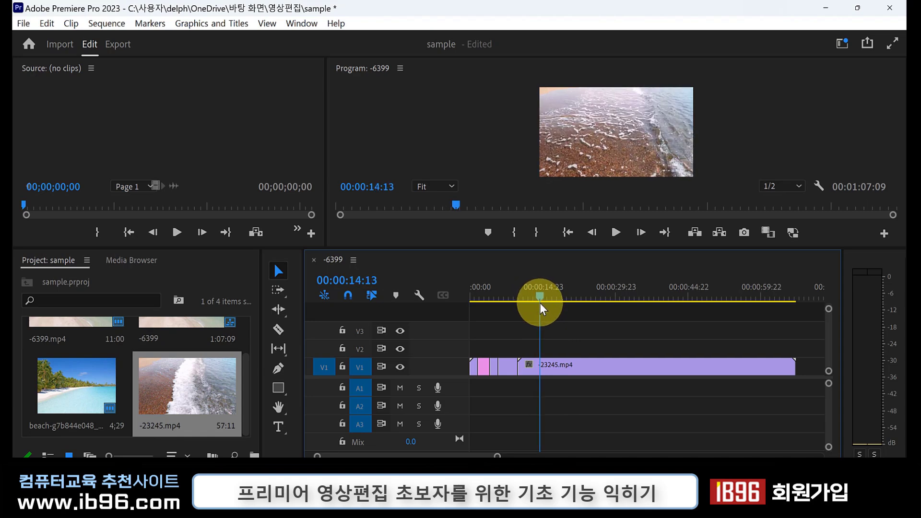
left_click(279, 331)
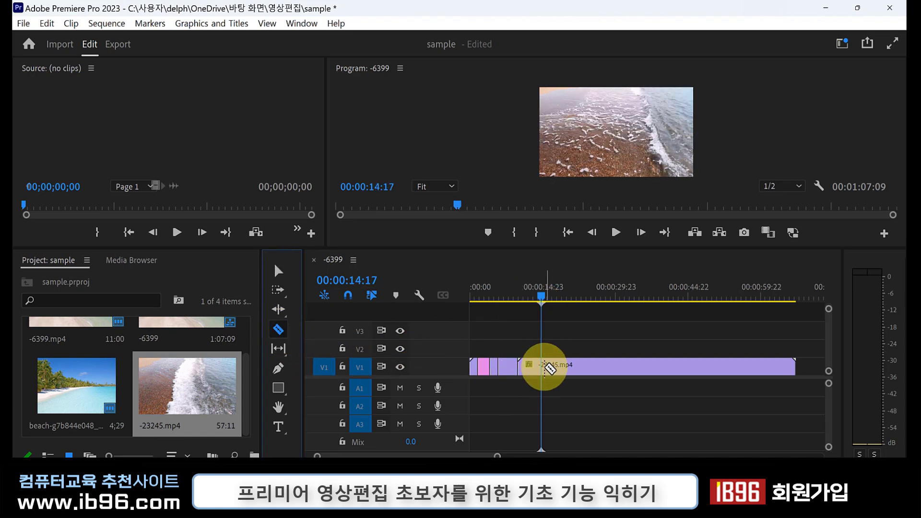
left_click(541, 366)
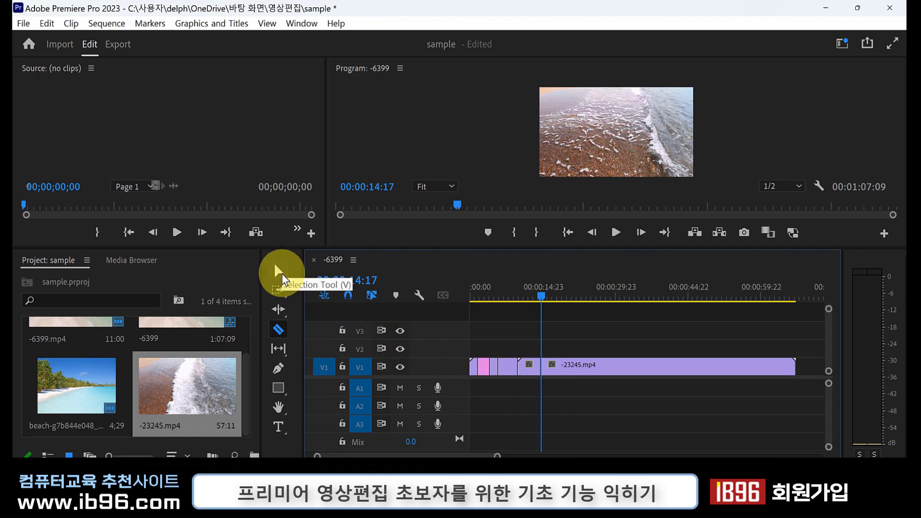
left_click(281, 273)
left_click(595, 368)
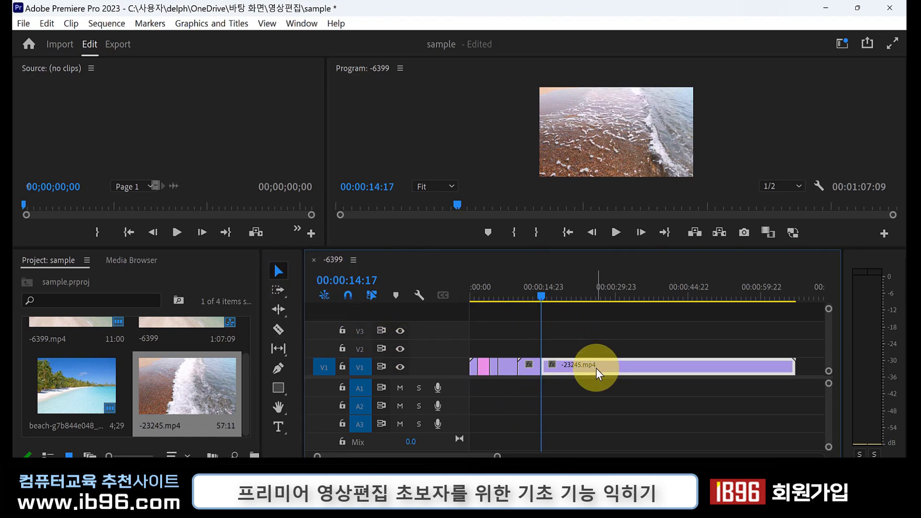
key("Delete")
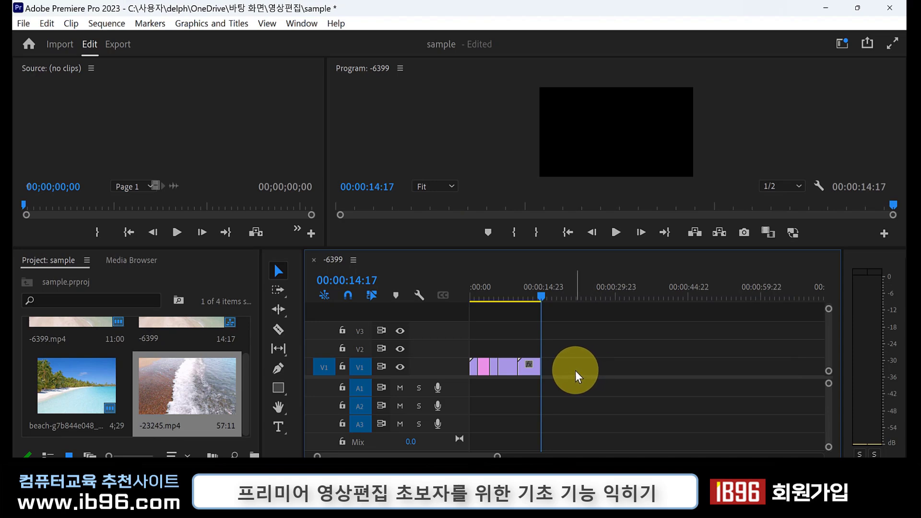
key("backslash")
key("Home")
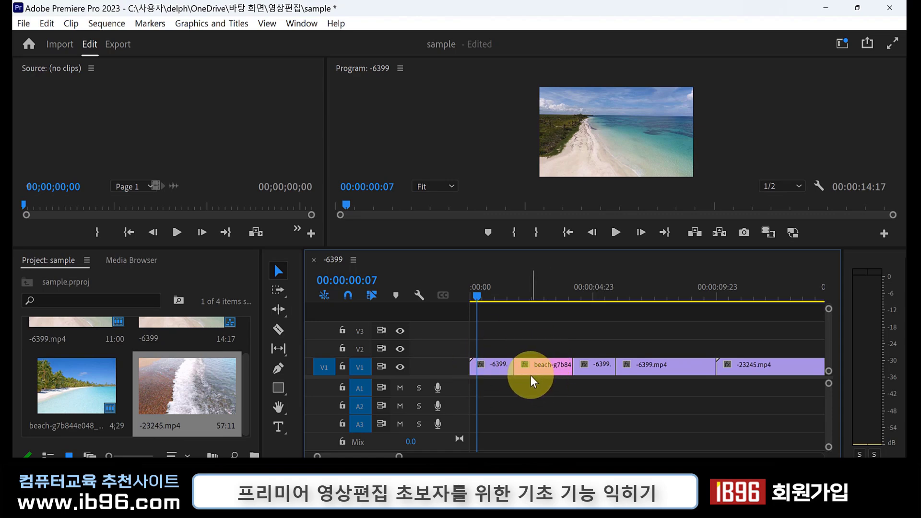
Show the Effects panel from the Window menu
mouse_move(495, 298)
left_mouse_down()
mouse_move(527, 302)
mouse_move(510, 319)
left_mouse_up()
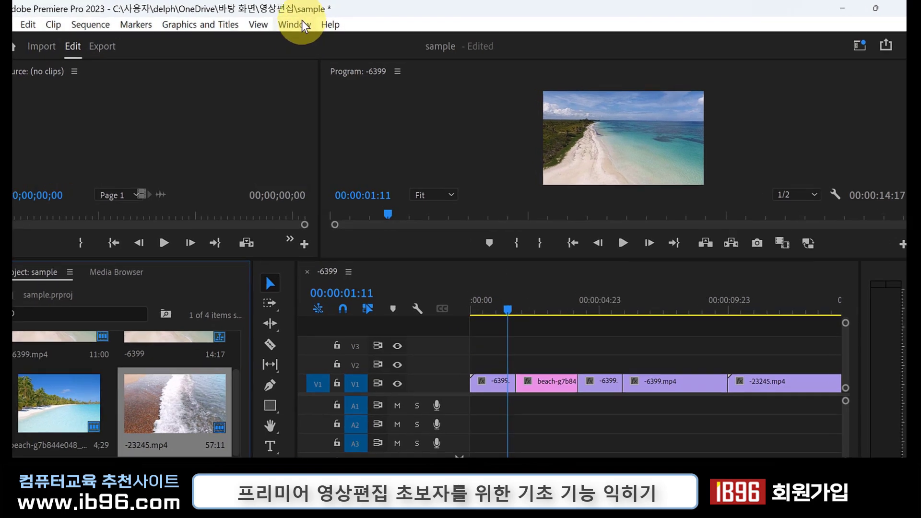
left_click(302, 24)
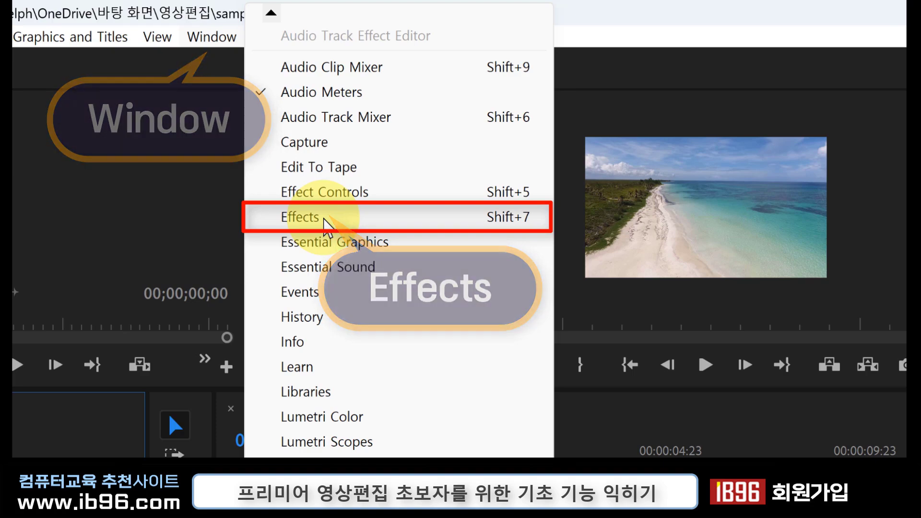
left_click(327, 219)
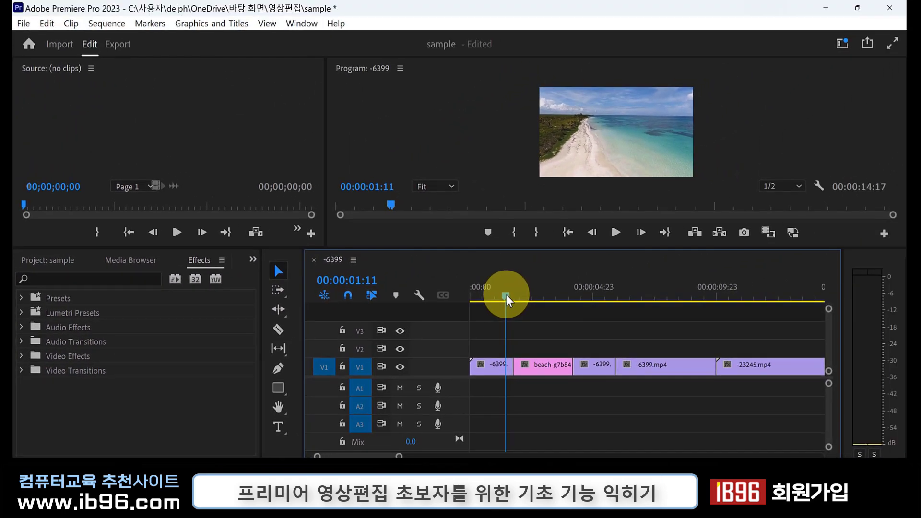
Dock the Effects panel as a tab beside Audio Meters and widen it so folder names are readable
mouse_move(506, 295)
left_mouse_down()
mouse_move(520, 296)
mouse_move(509, 297)
left_mouse_up()
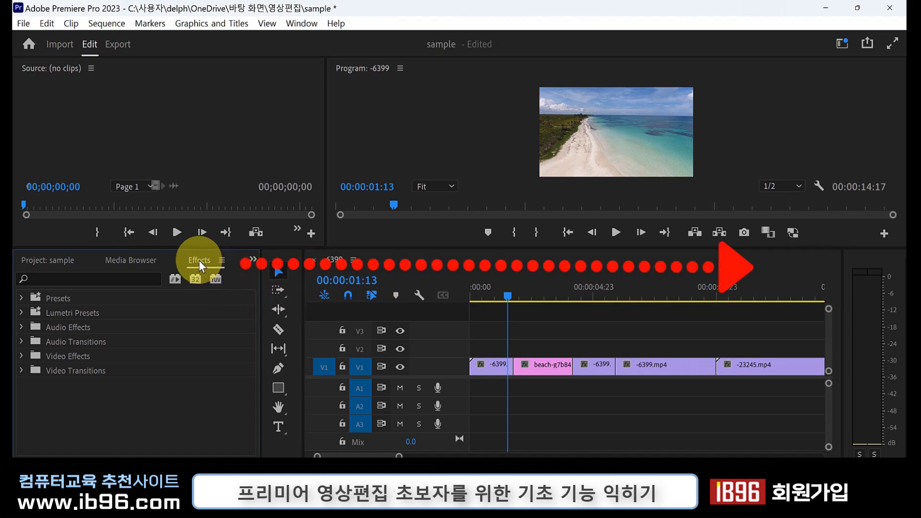
left_click_drag(199, 260, 384, 266)
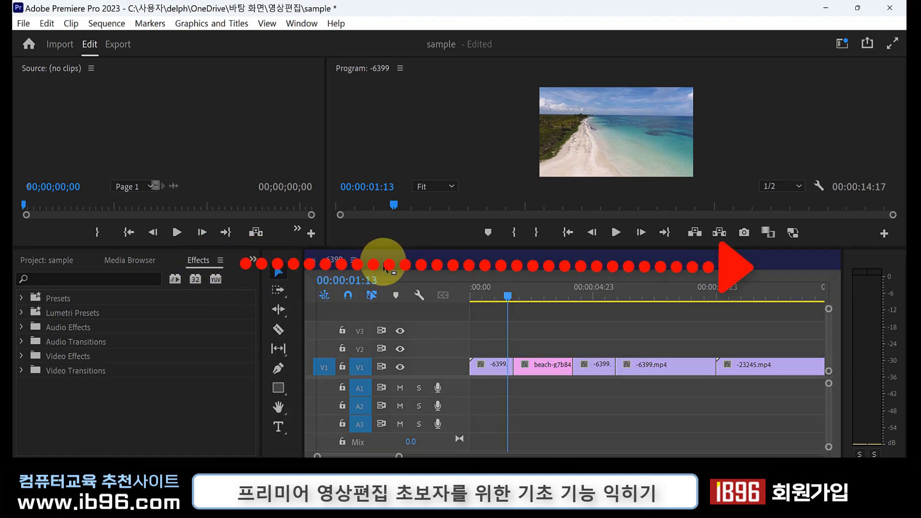
mouse_move(491, 269)
left_mouse_down()
mouse_move(793, 283)
mouse_move(870, 298)
left_mouse_up()
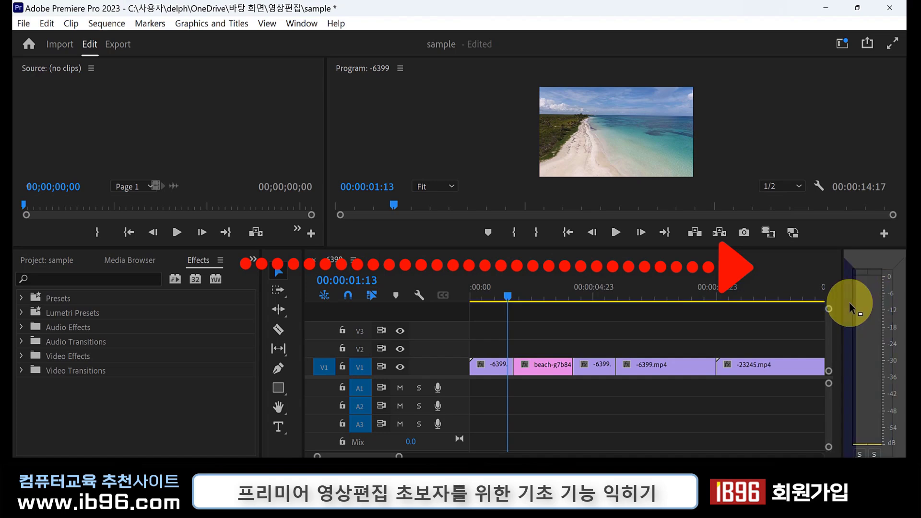
left_click_drag(871, 298, 863, 301)
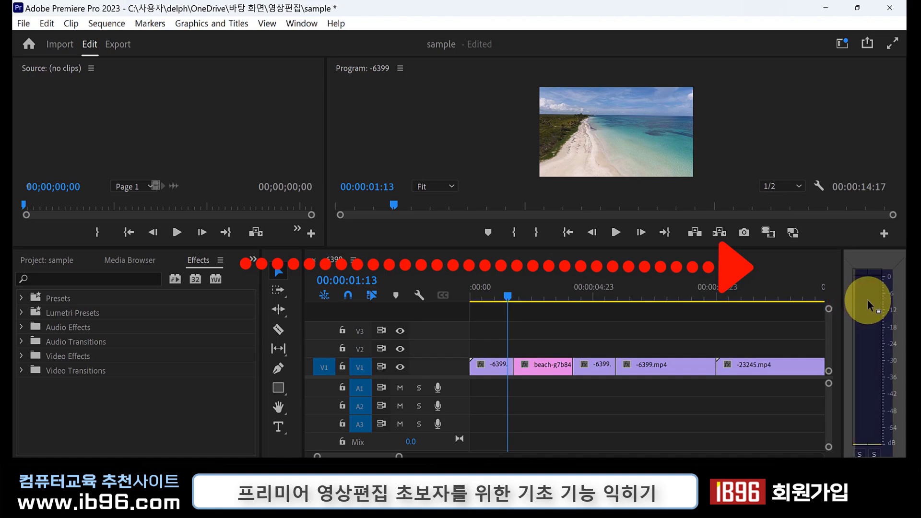
left_click_drag(867, 299, 868, 300)
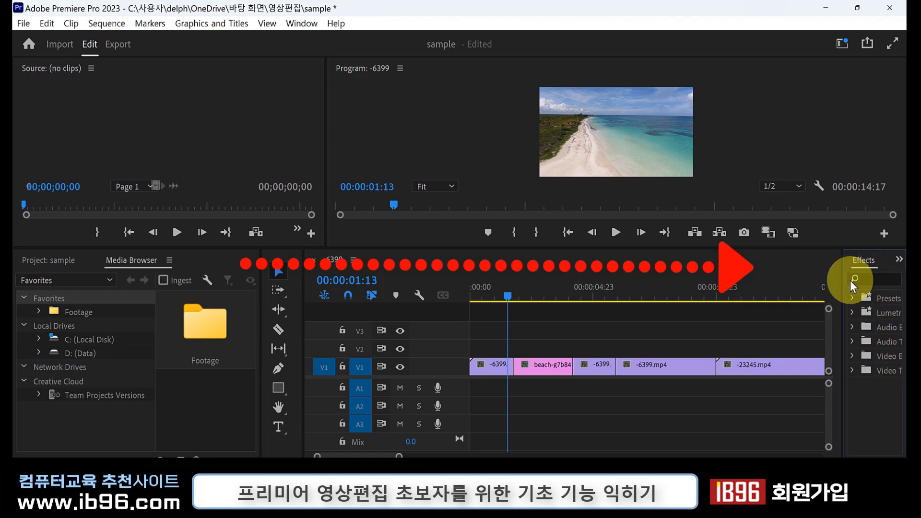
left_click_drag(843, 283, 734, 286)
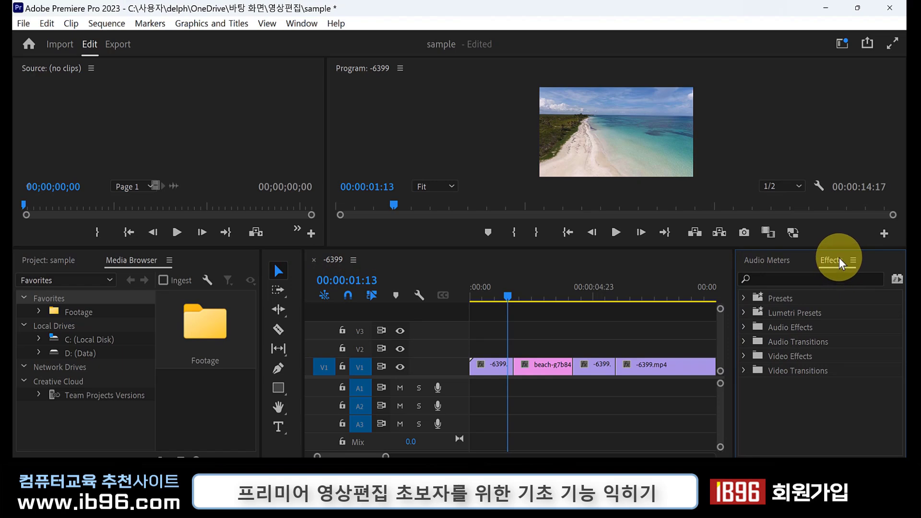
left_click(835, 263)
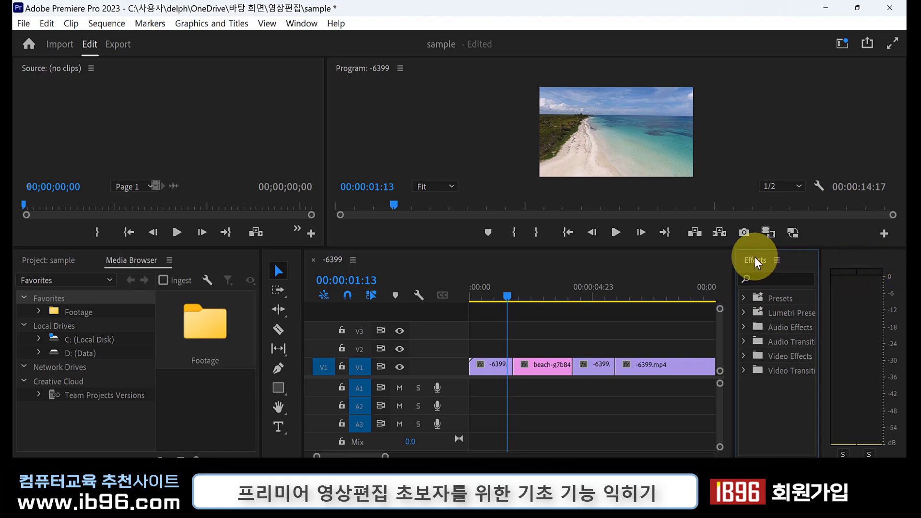
mouse_move(757, 263)
left_mouse_down()
mouse_move(858, 301)
mouse_move(743, 321)
left_mouse_up()
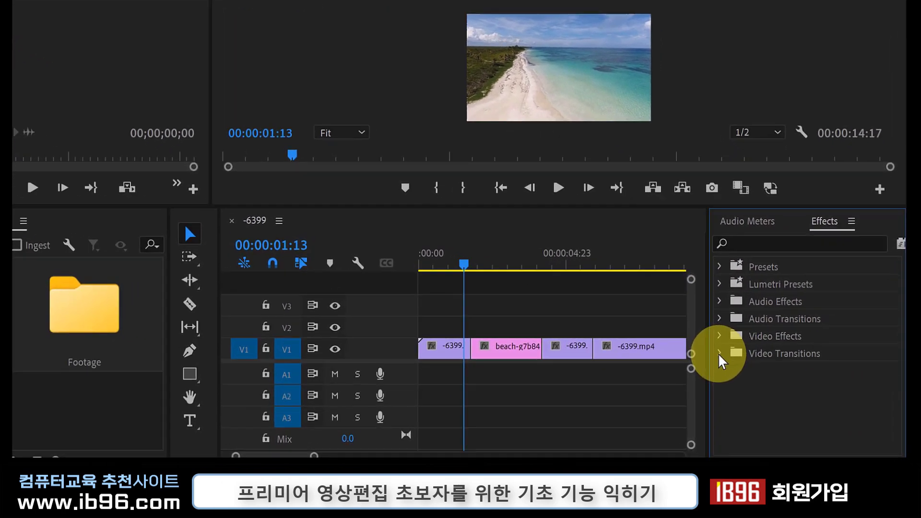
Expand Video Transitions and briefly open the Dissolve folder
left_click(752, 371)
scroll(758, 364, "down", 3)
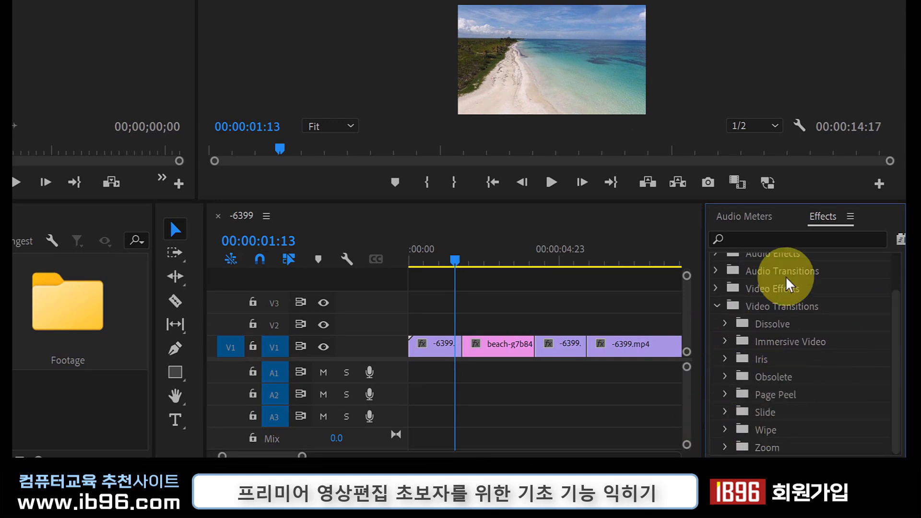
left_click(725, 325)
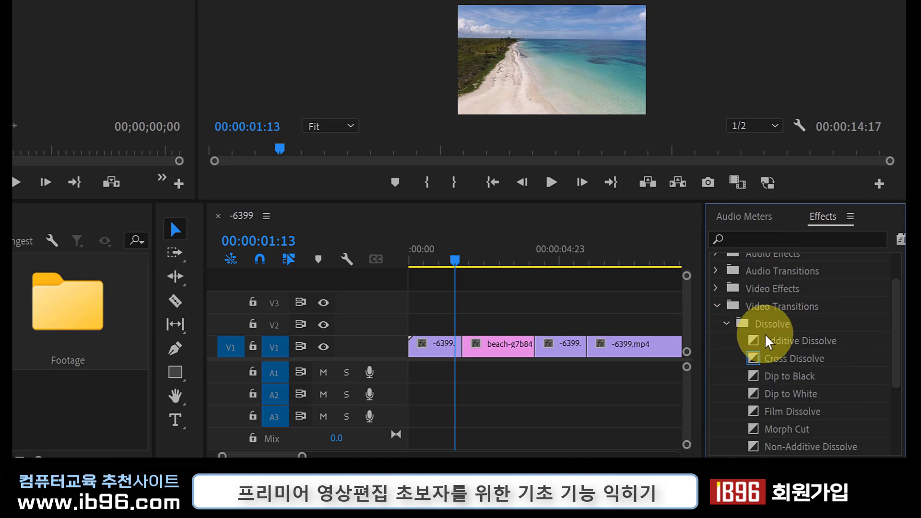
scroll(767, 331, "down", 2)
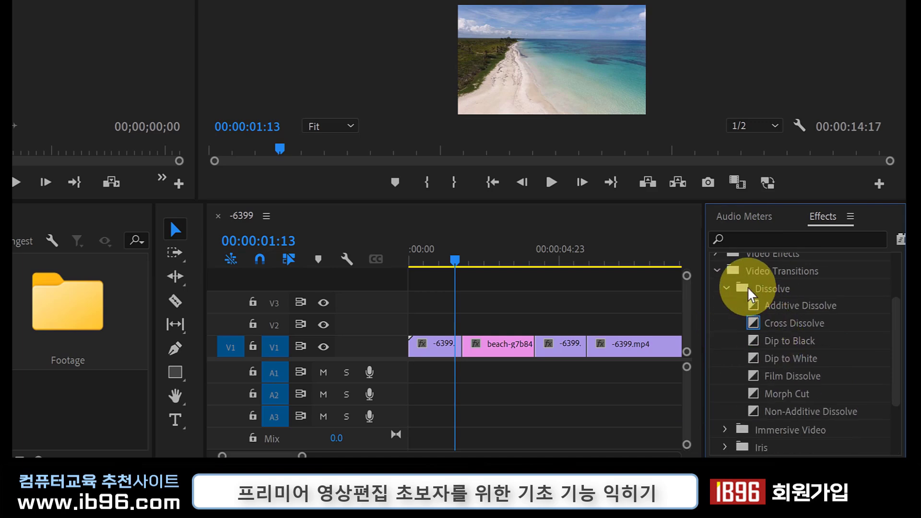
left_click(727, 288)
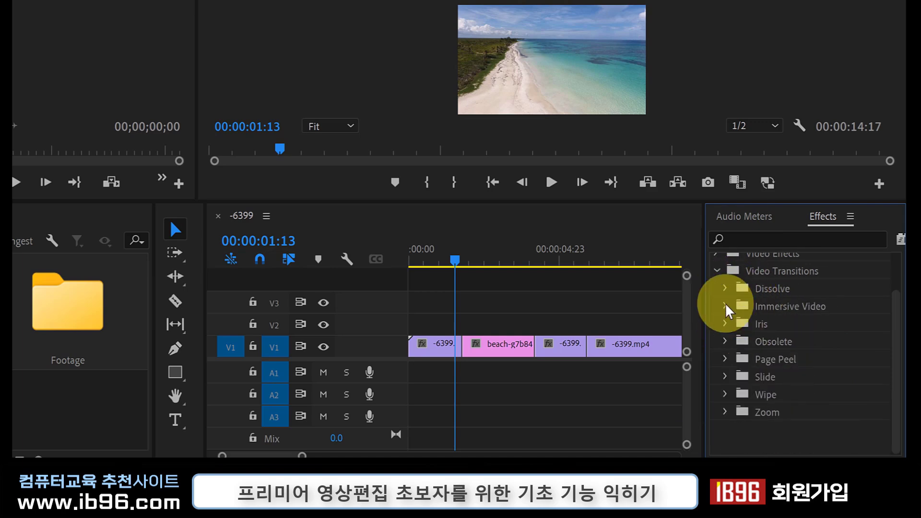
Browse the Immersive Video, Page Peel and Slide transition folders
left_click(726, 306)
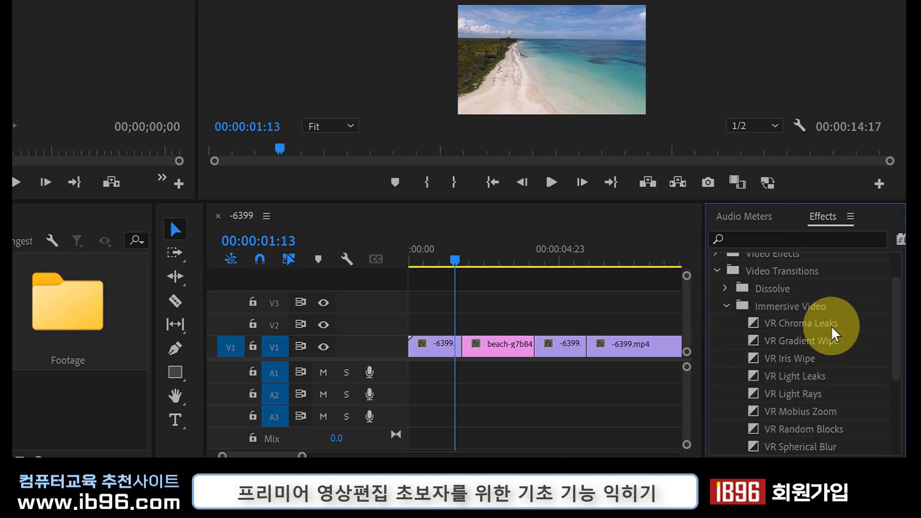
left_click(726, 306)
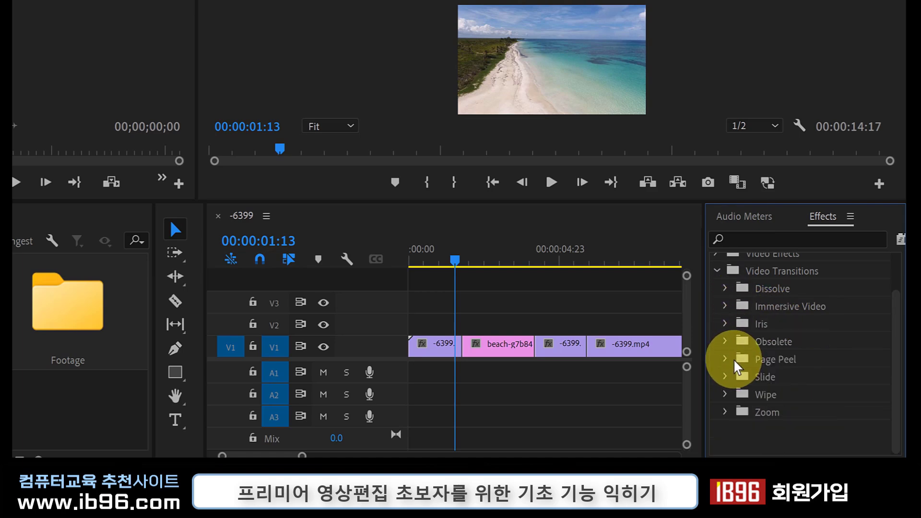
left_click(725, 360)
left_click(725, 361)
left_click(725, 377)
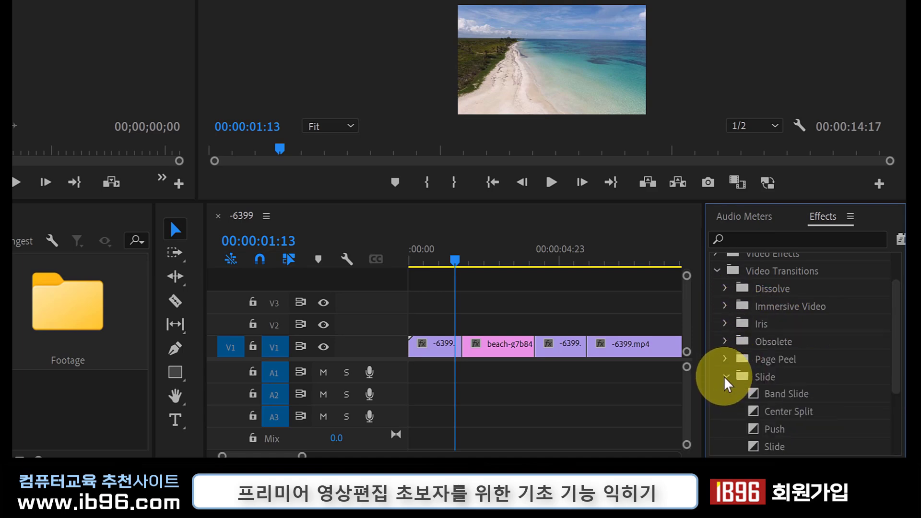
left_click(726, 377)
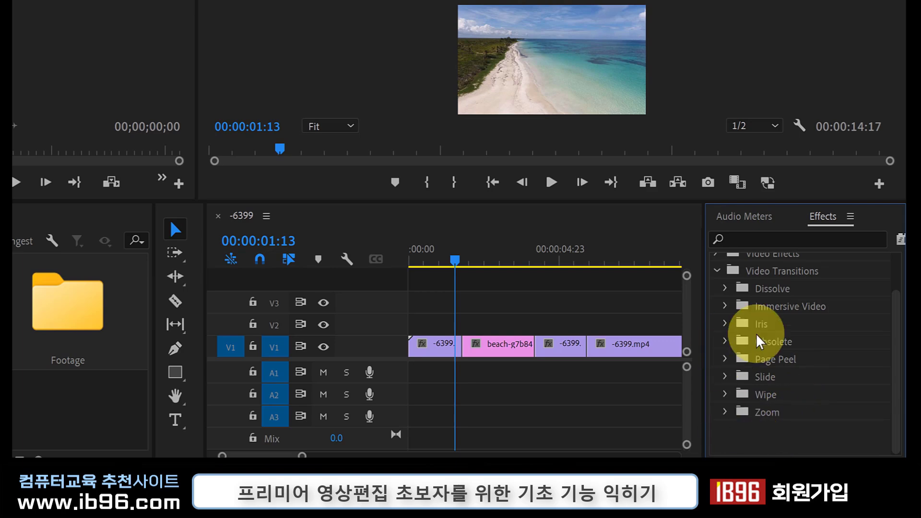
Reopen Dissolve to list Additive Dissolve, Cross Dissolve, Dip to Black and Film Dissolve
scroll(776, 394, "up", 3)
scroll(776, 391, "down", 1)
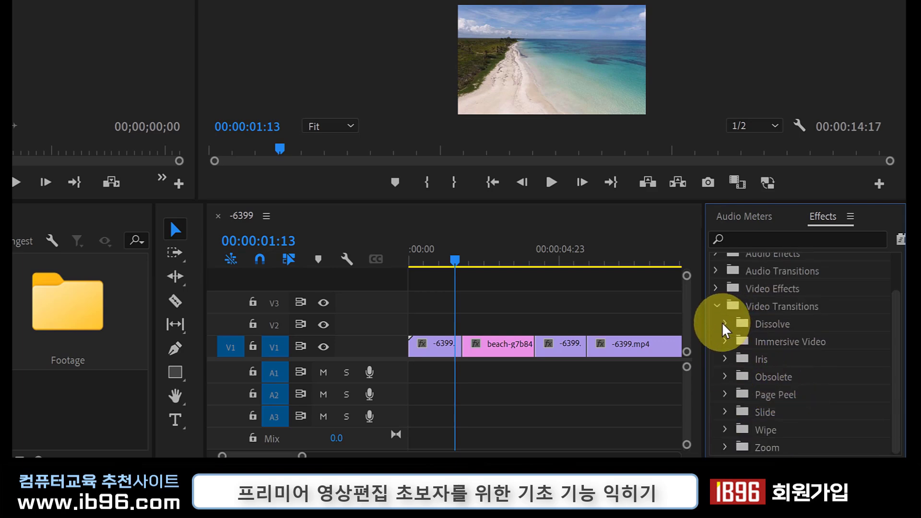
left_click(724, 325)
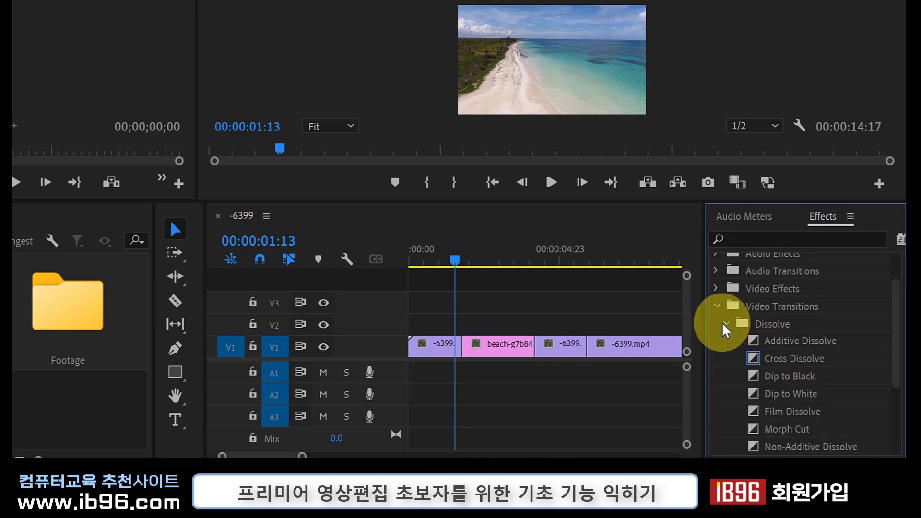
scroll(828, 339, "down", 1)
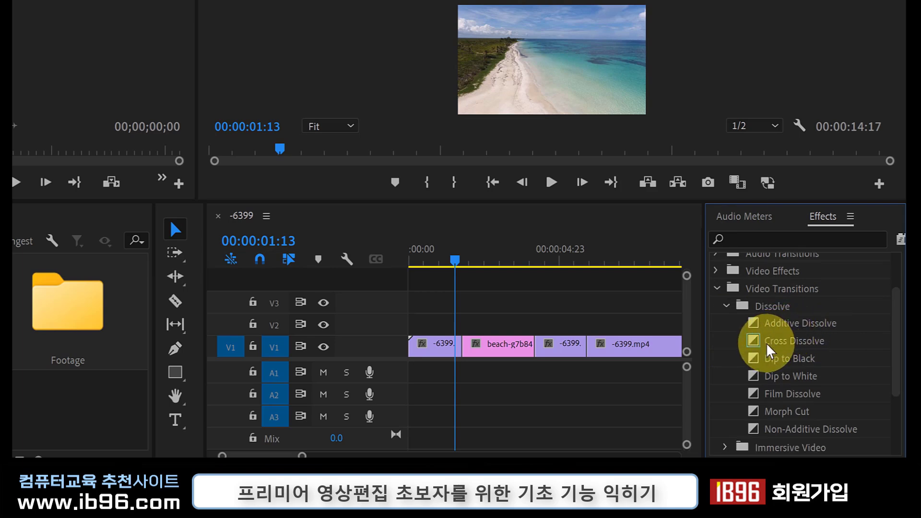
Add a Cross Dissolve between the first -6399.mp4 clip and the beach image, then zoom the timeline in on it
mouse_move(770, 349)
left_mouse_down()
mouse_move(454, 357)
mouse_move(476, 352)
left_mouse_up()
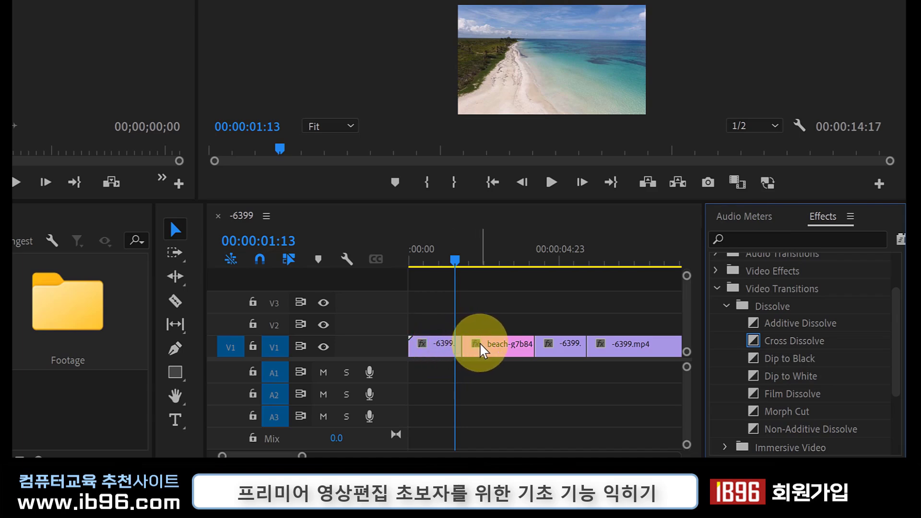
mouse_move(482, 351)
left_mouse_down()
mouse_move(753, 345)
mouse_move(723, 338)
left_mouse_up()
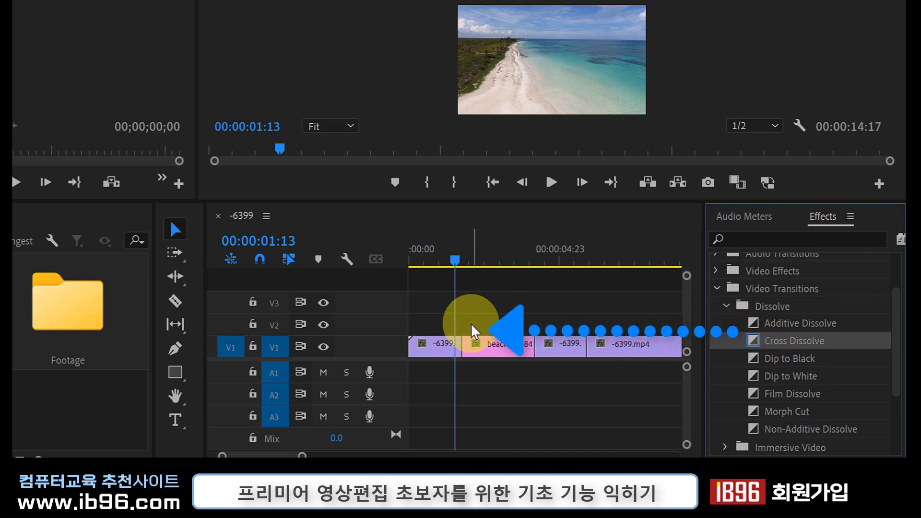
left_click_drag(723, 338, 468, 356)
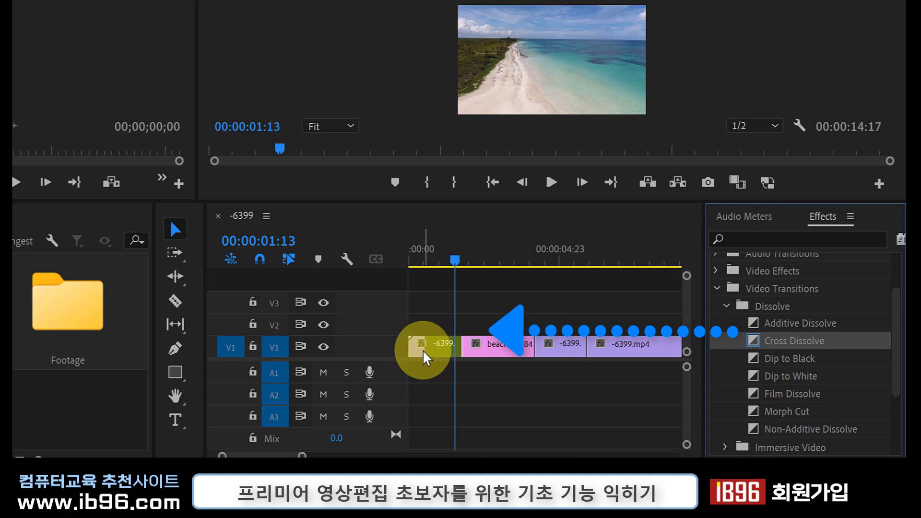
left_click_drag(461, 347, 500, 360)
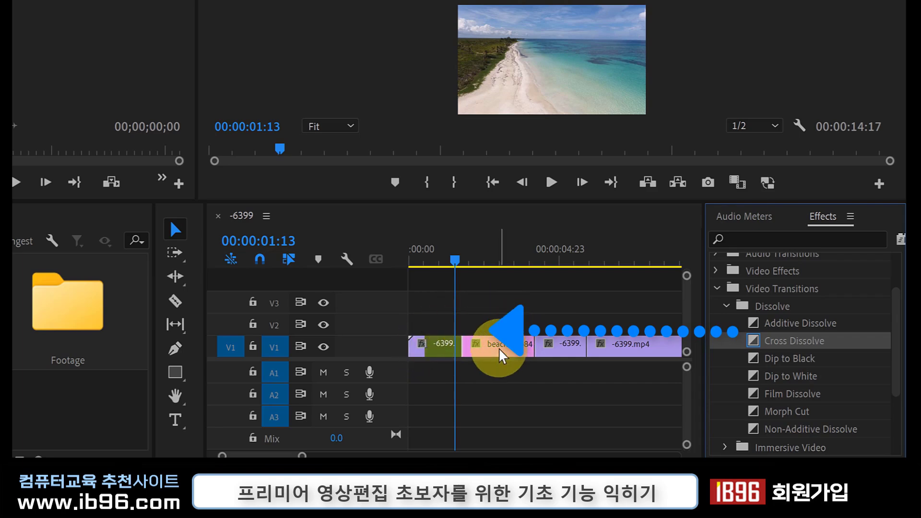
left_click(459, 352)
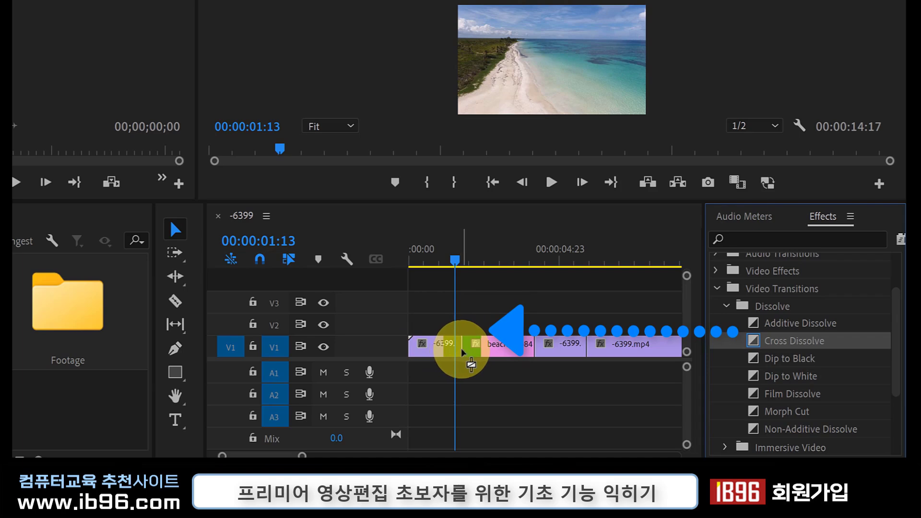
key("=")
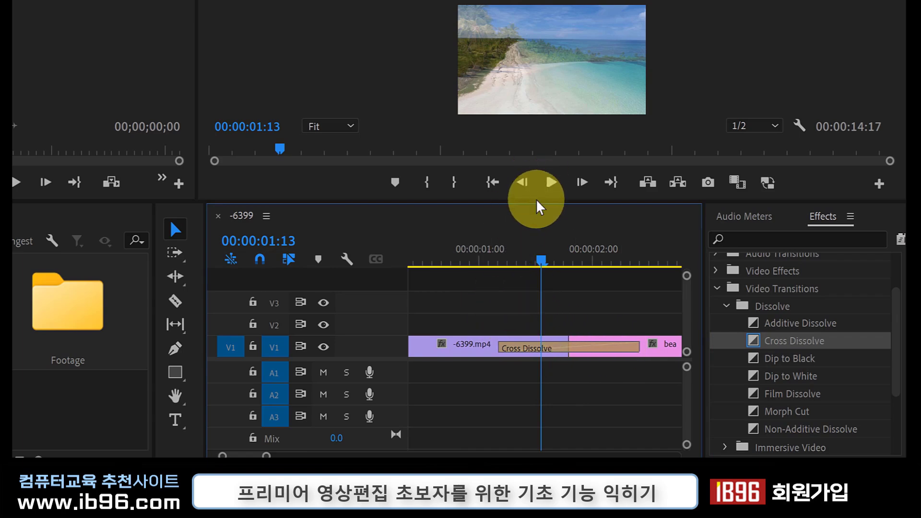
Enlarge the program monitor, scrub through the dissolve to 00:00:02:13, and fit the whole sequence
left_click_drag(536, 203, 536, 293)
mouse_move(436, 353)
left_mouse_down()
mouse_move(659, 382)
mouse_move(518, 383)
mouse_move(571, 386)
left_mouse_up()
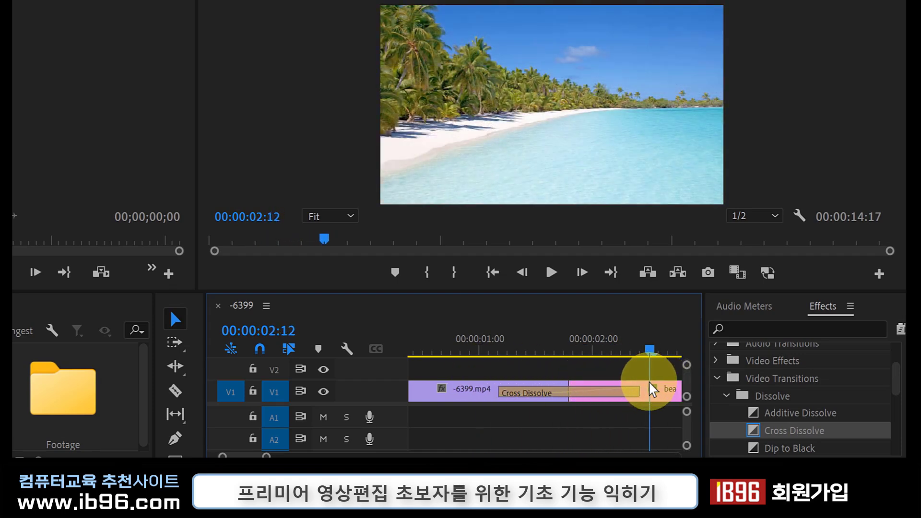
left_click_drag(571, 386, 653, 385)
key("backslash")
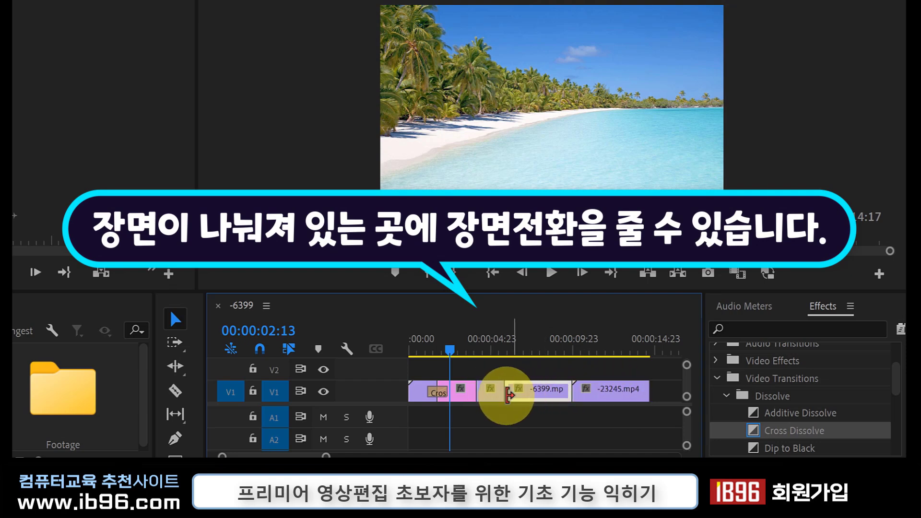
Select the short V1 clips in turn, including the -23245.mp4 clip and the one after the transition
left_click(492, 390)
left_click(606, 398)
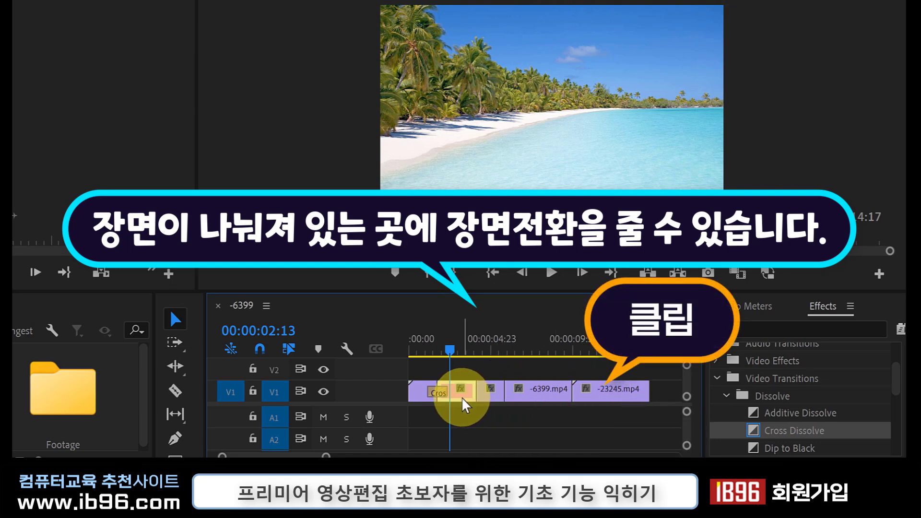
left_click(494, 405)
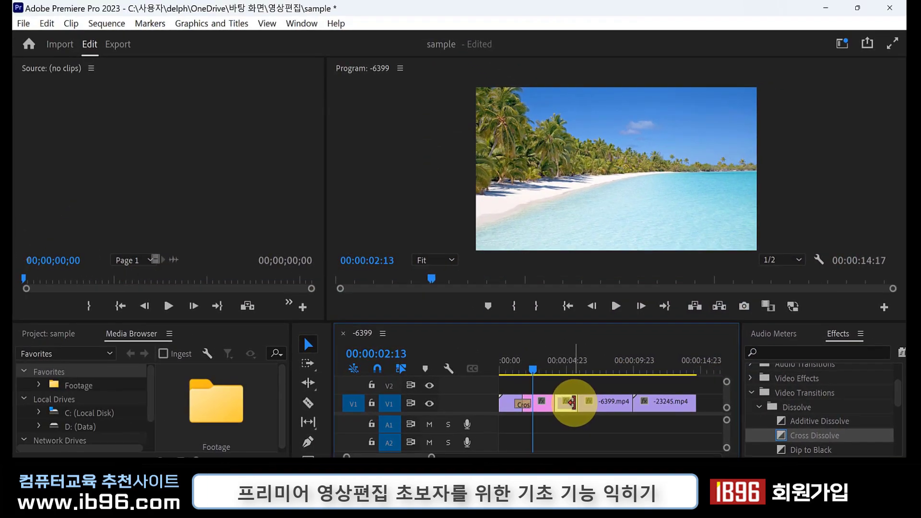
Show the Project panel's media, make the timeline area taller, and select all V1 clips
left_click(602, 394)
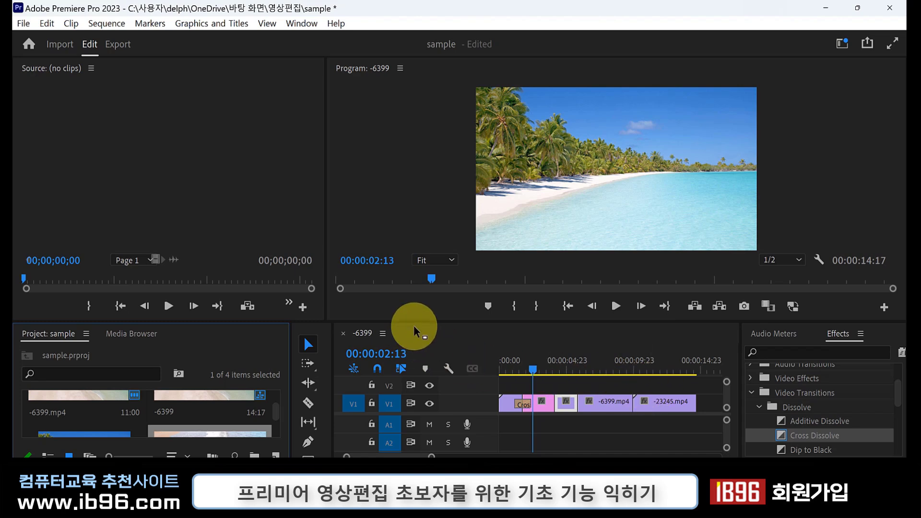
left_click_drag(418, 322, 417, 228)
left_click_drag(692, 339, 503, 354)
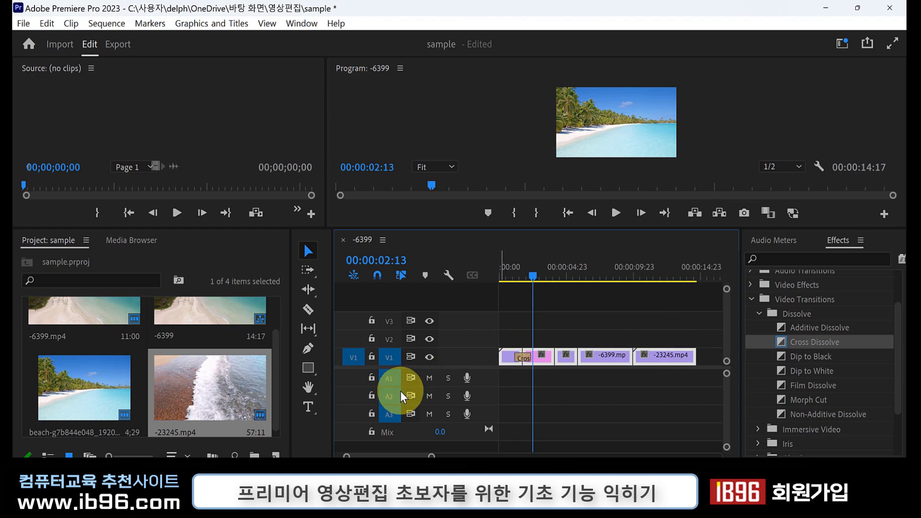
Delete all clips from the sequence and import the four beach images into the project
key("Delete")
key("Delete")
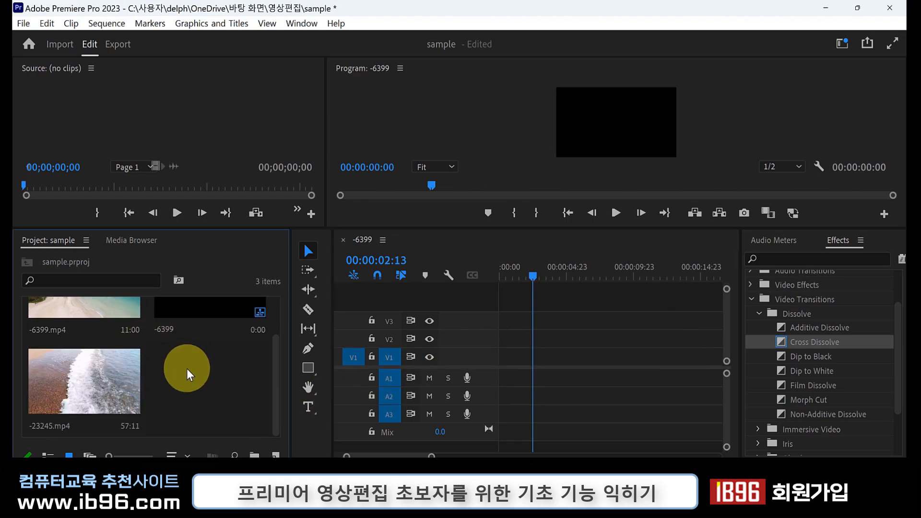
right_click(190, 382)
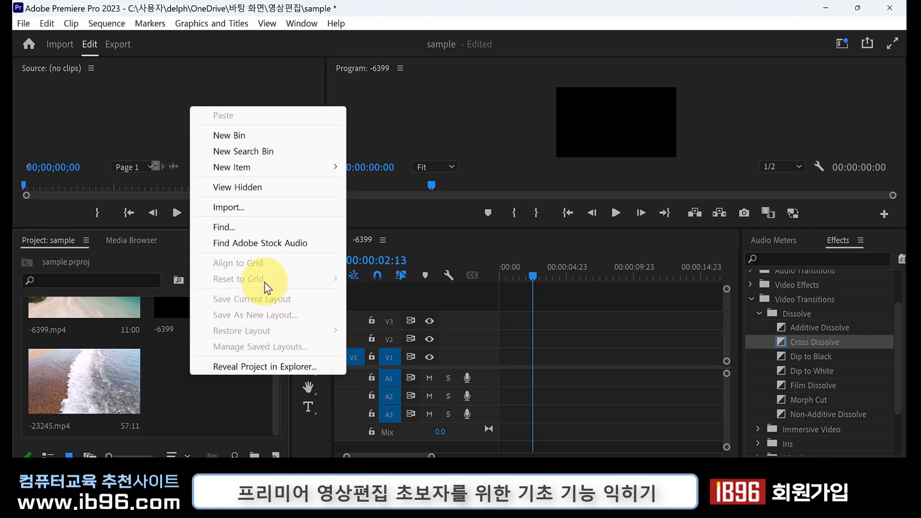
left_click(251, 218)
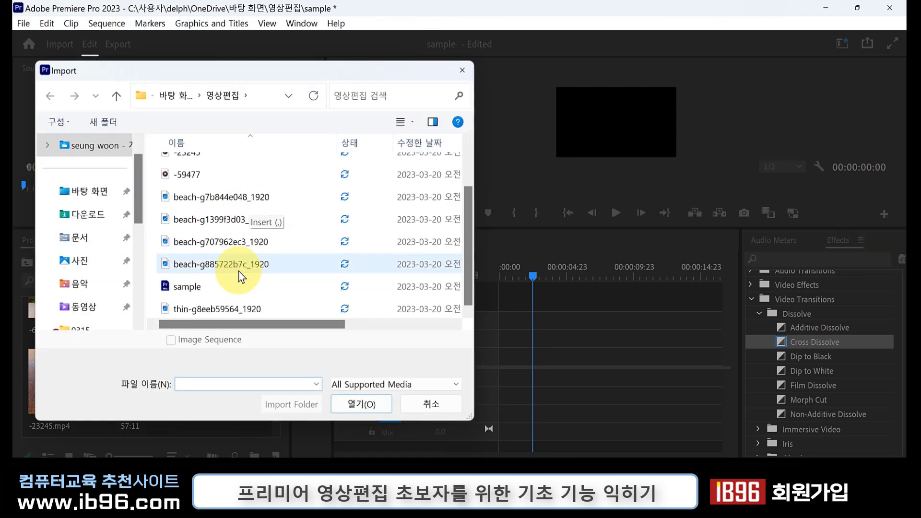
left_click(238, 270)
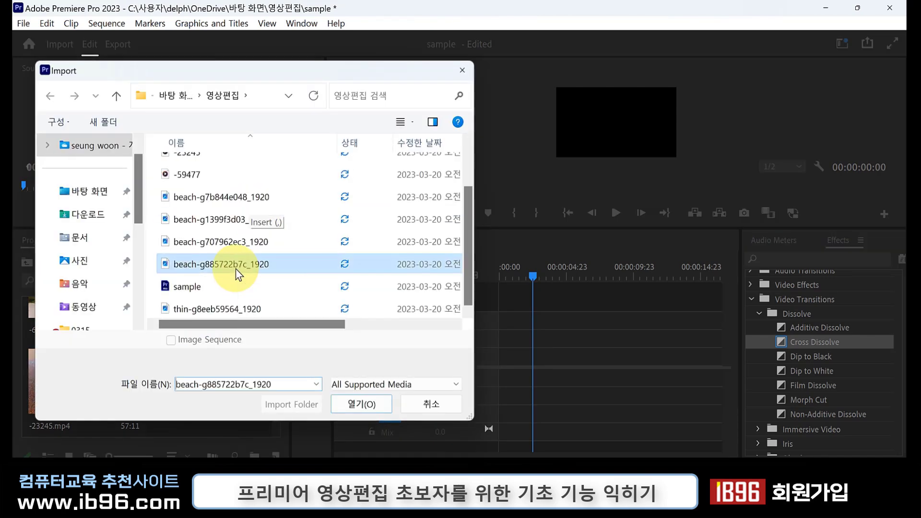
left_click(250, 201, "shift")
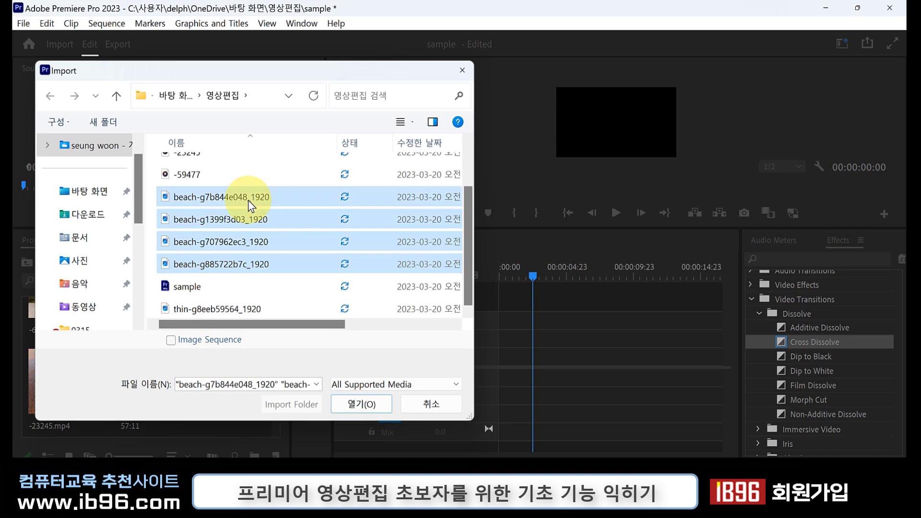
left_click(358, 404)
scroll(205, 414, "down", 2)
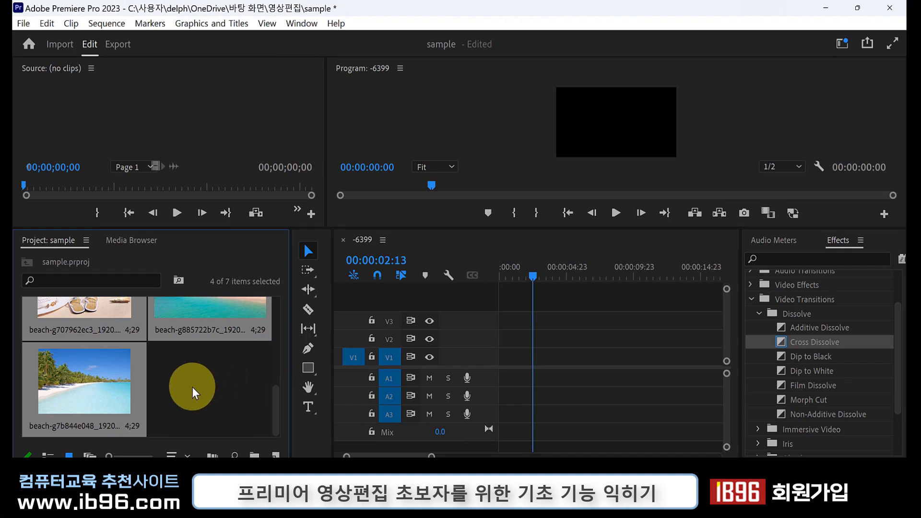
Place the four beach images back to back on V1, starting with beach-g1399f3d03
left_click(187, 407)
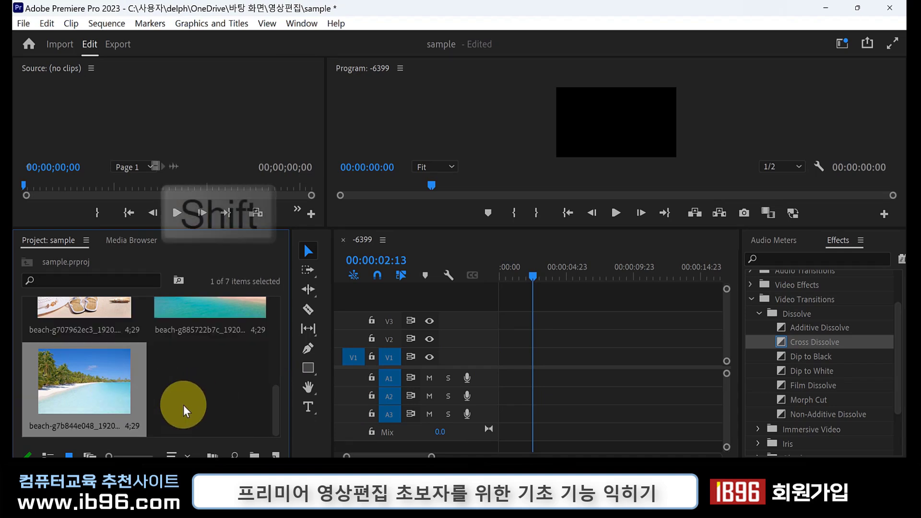
scroll(185, 411, "up", 3)
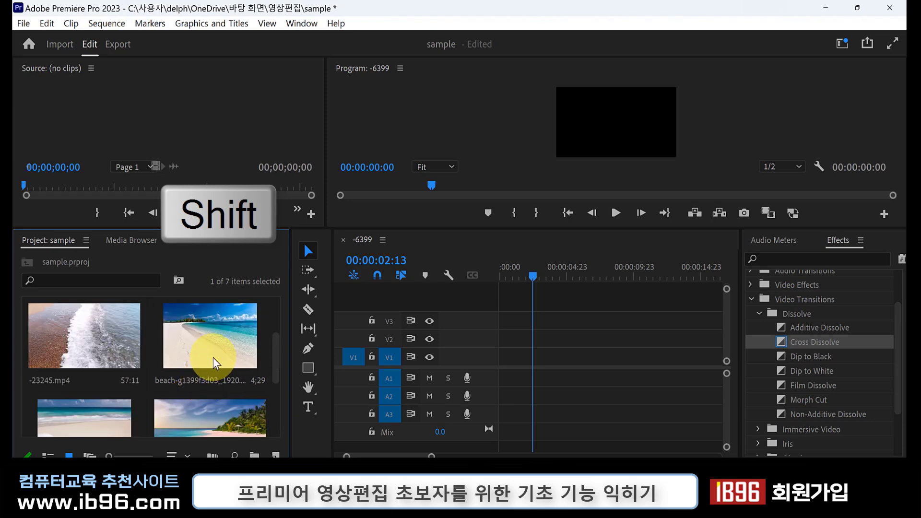
left_click(214, 363, "shift")
left_click_drag(215, 363, 161, 353)
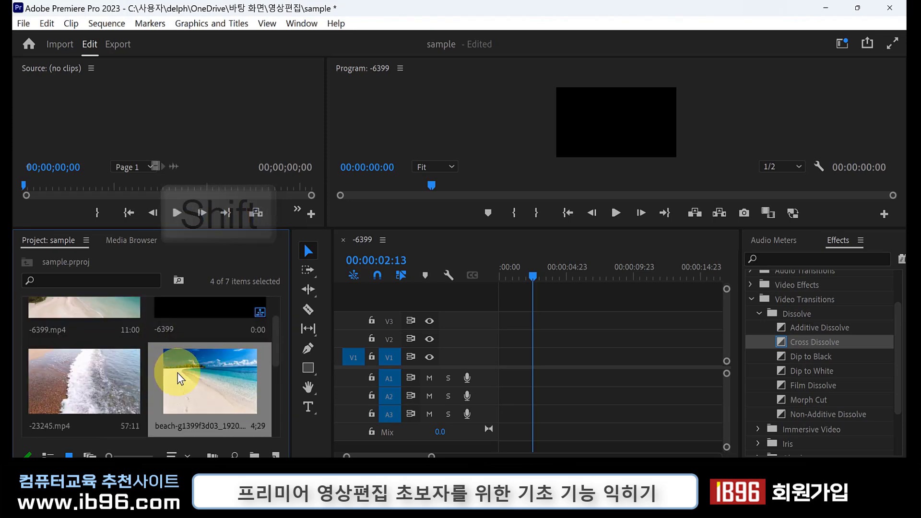
left_click_drag(194, 385, 490, 364)
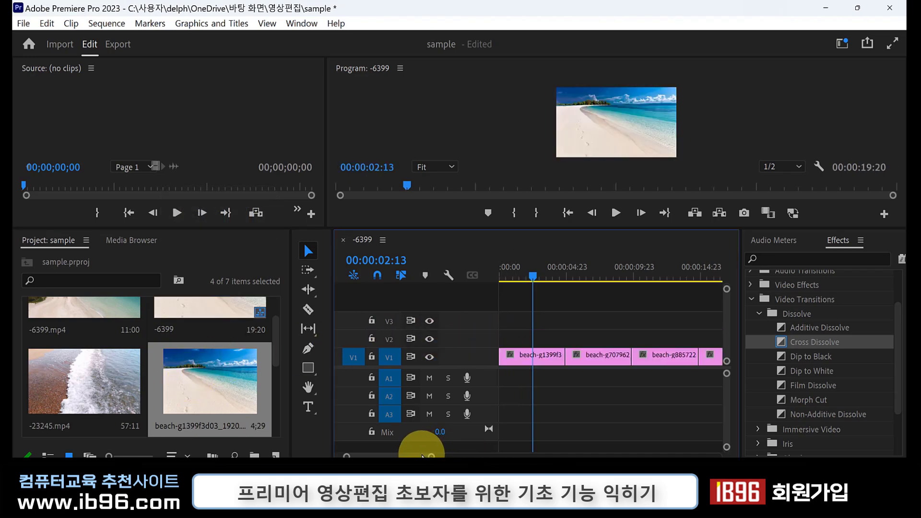
left_click_drag(422, 456, 422, 456)
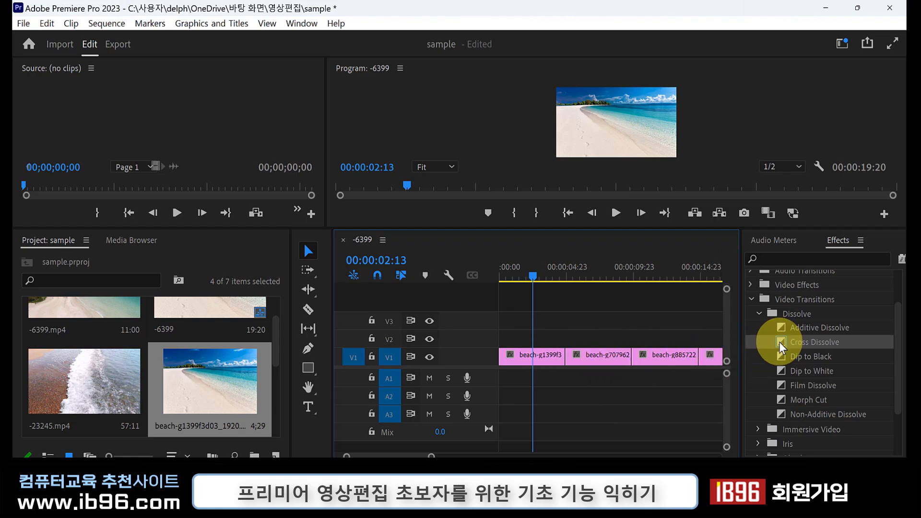
Add Cross Dissolve transitions at the cuts between the beach images on V1
left_click(780, 346)
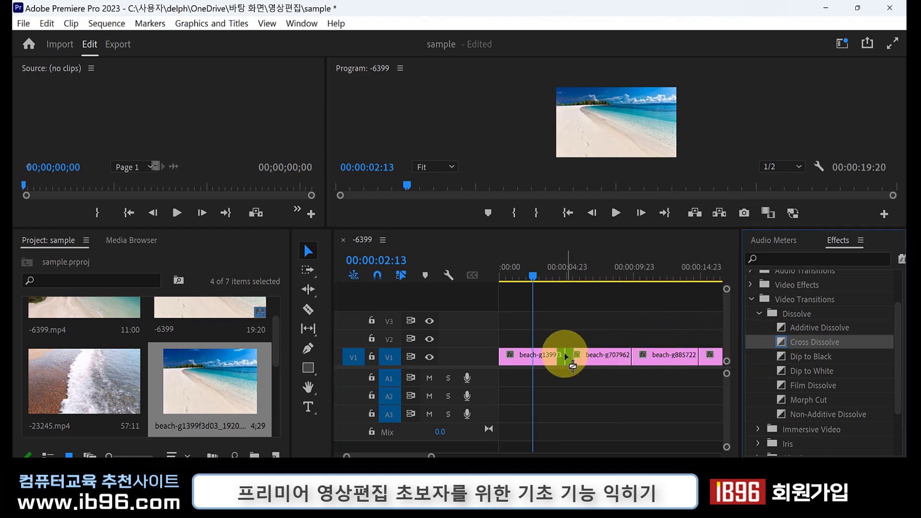
left_click_drag(781, 344, 566, 356)
left_click_drag(781, 344, 632, 356)
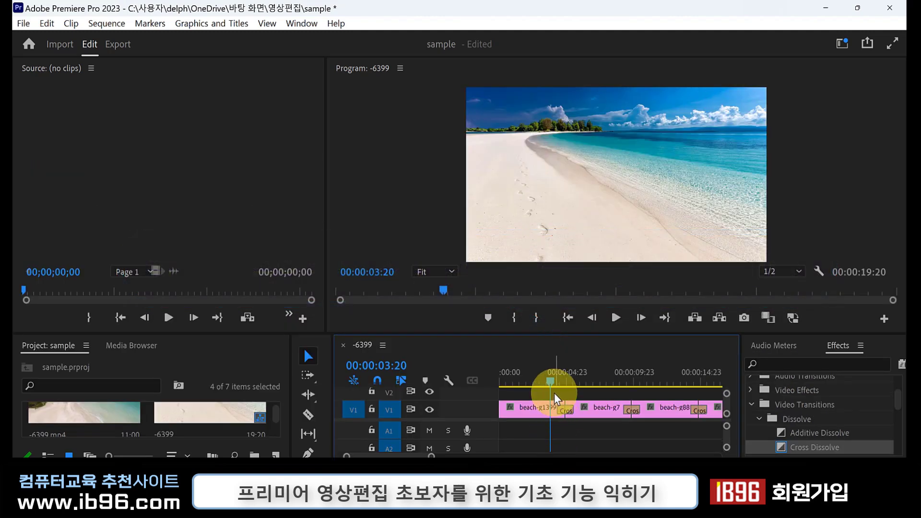
Play back the slideshow, skipping ahead to the last transition, then stop
key("space")
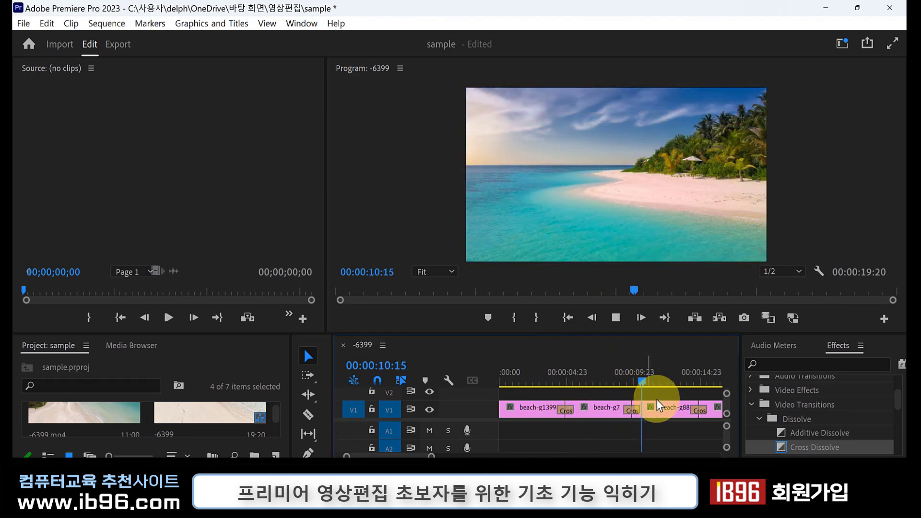
left_click_drag(622, 387, 690, 387)
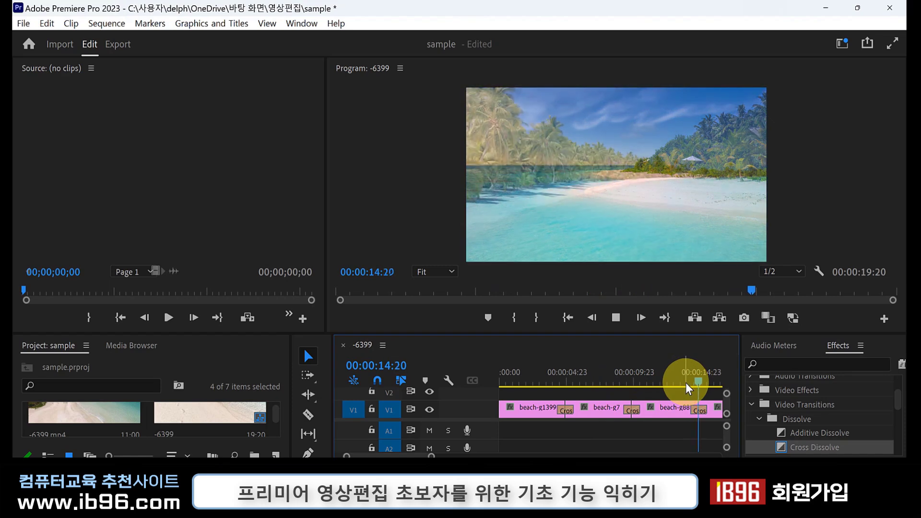
key("space")
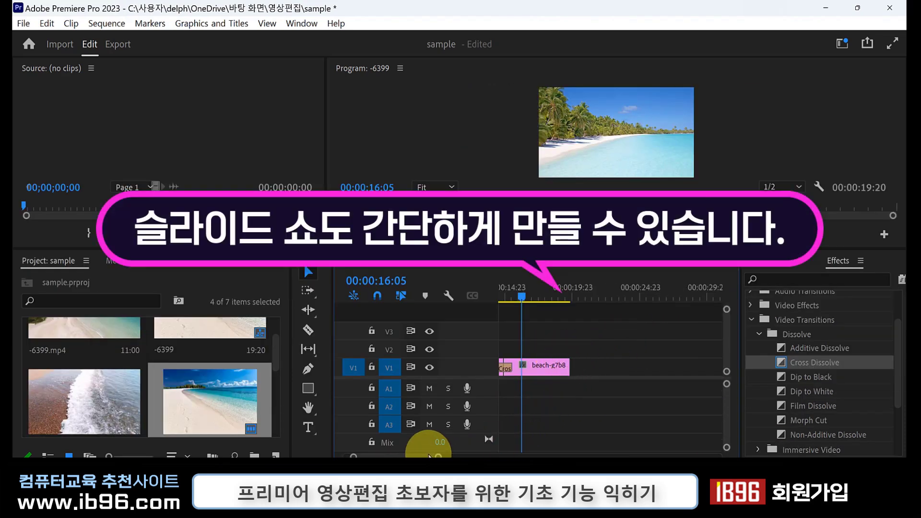
Enlarge the program monitor and dock the Tools panel as a narrow column beside it
left_click_drag(448, 455, 416, 456)
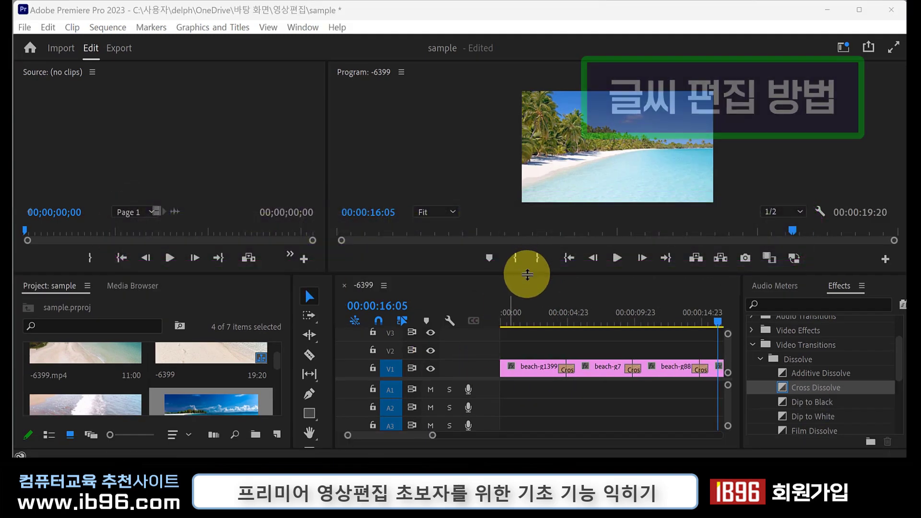
left_click_drag(530, 272, 523, 312)
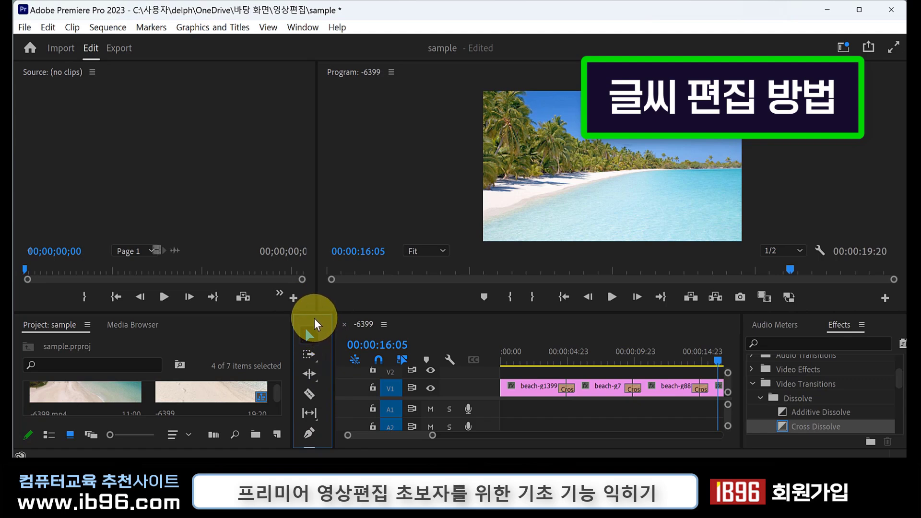
left_click_drag(315, 318, 359, 208)
left_click_drag(345, 102, 325, 108)
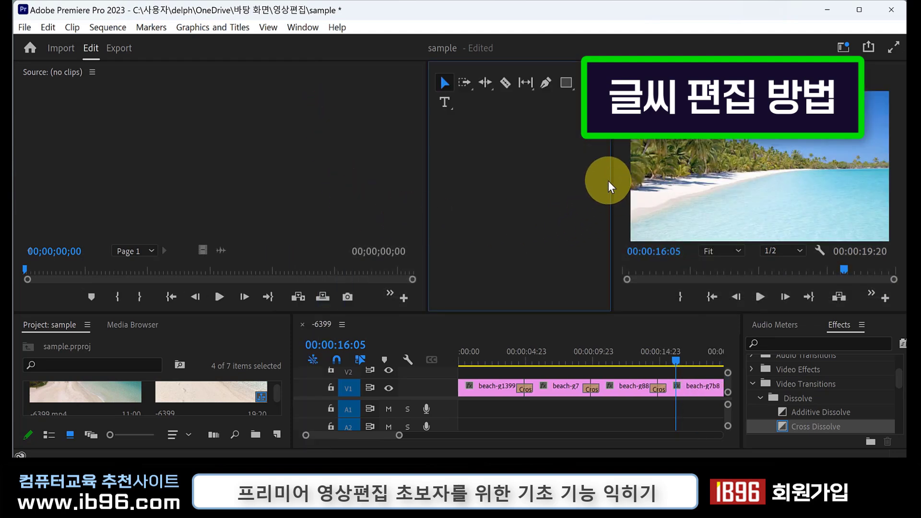
left_click_drag(611, 184, 321, 198)
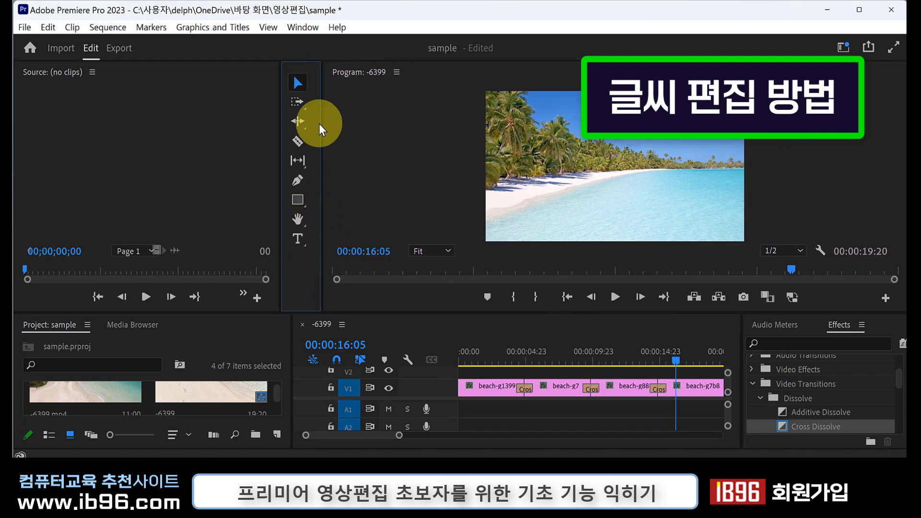
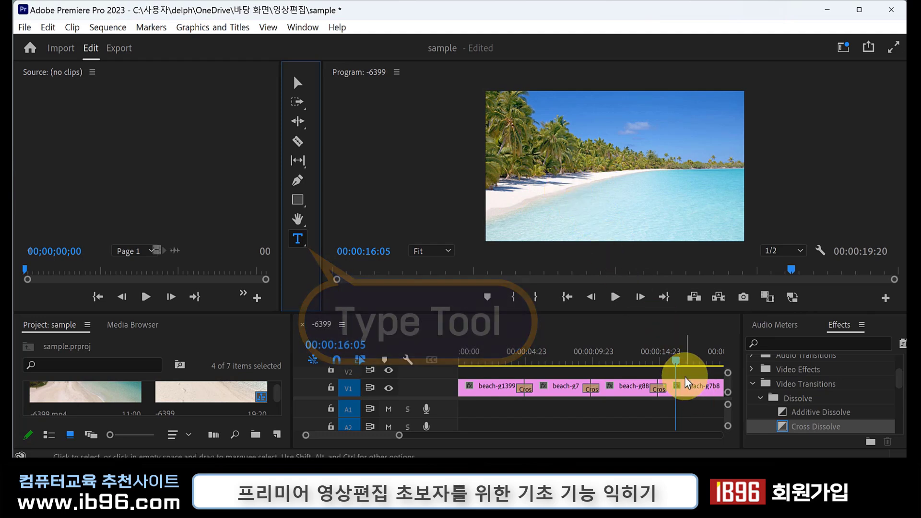
Return the playhead to 00:00:00:00 so the first beach clip shows
mouse_move(670, 365)
left_mouse_down()
mouse_move(661, 367)
mouse_move(681, 364)
left_mouse_up()
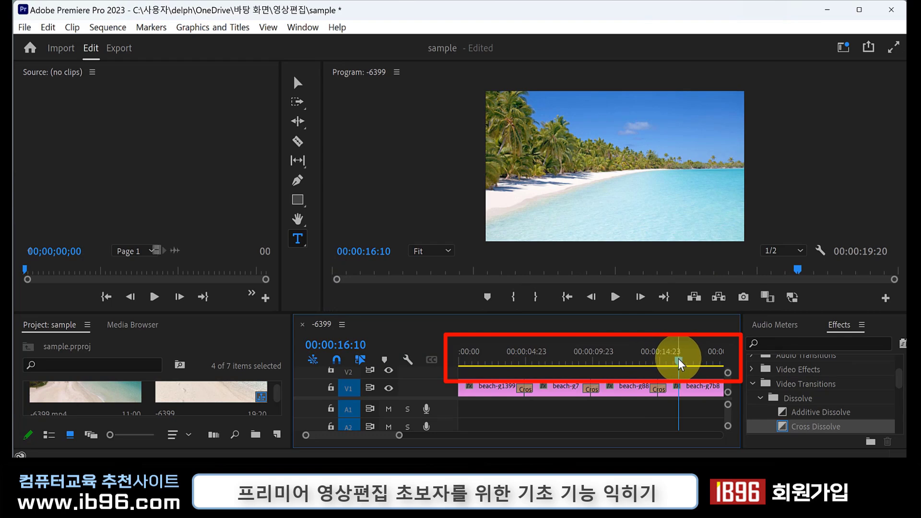
left_click_drag(679, 365, 453, 369)
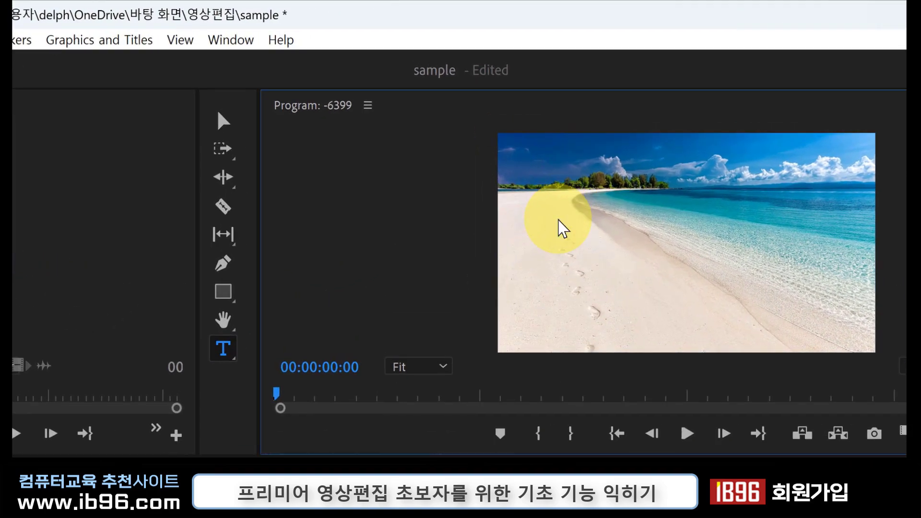
Add a '프리미어 연습' title on the opening beach image and select its text
left_click(560, 218)
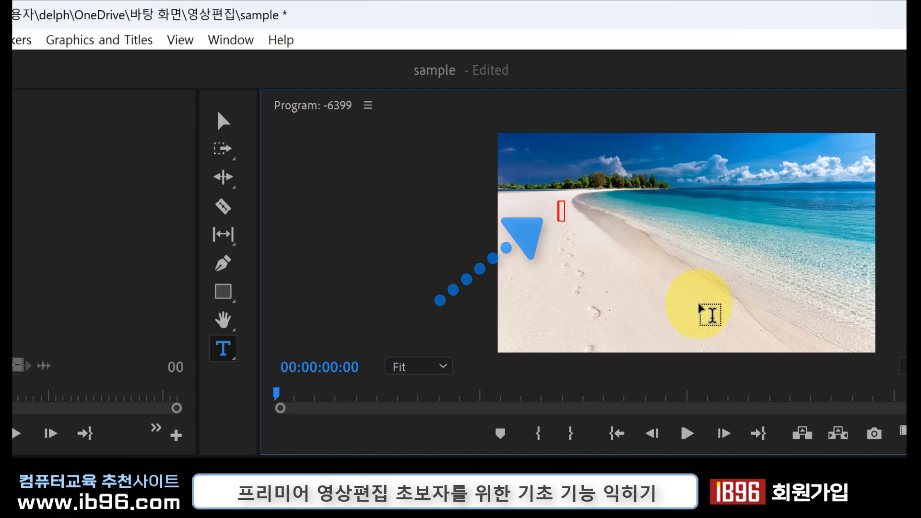
type("프리미어 연습")
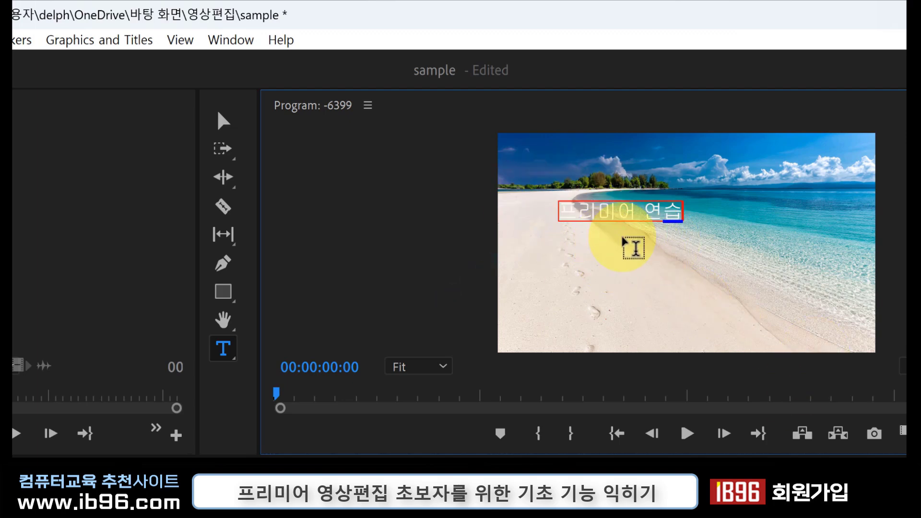
left_click_drag(681, 212, 564, 268)
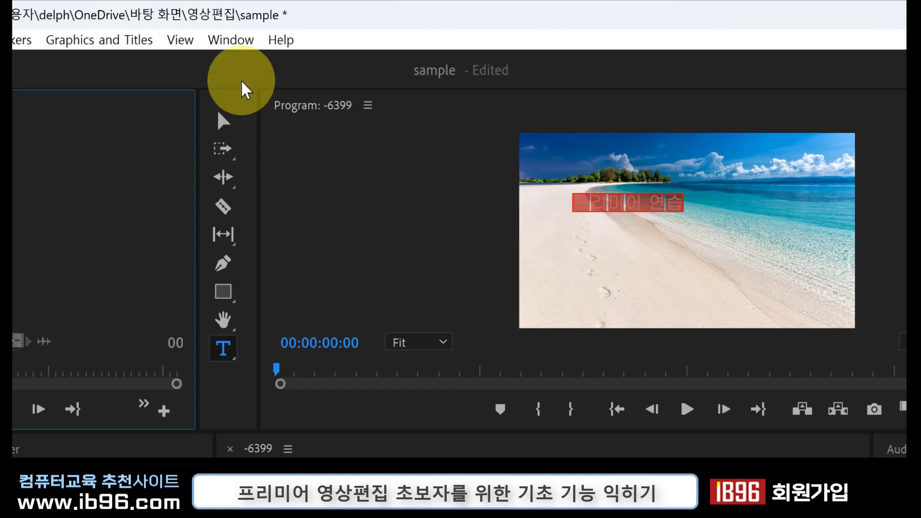
Show the title's Text properties (굴림, Regular, 100) in Effect Controls and switch to the Selection Tool
left_click(248, 48)
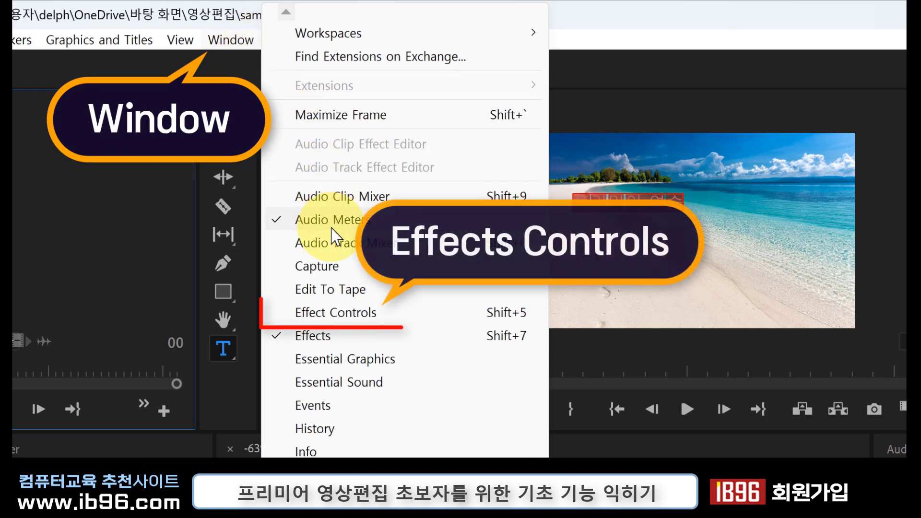
left_click(361, 320)
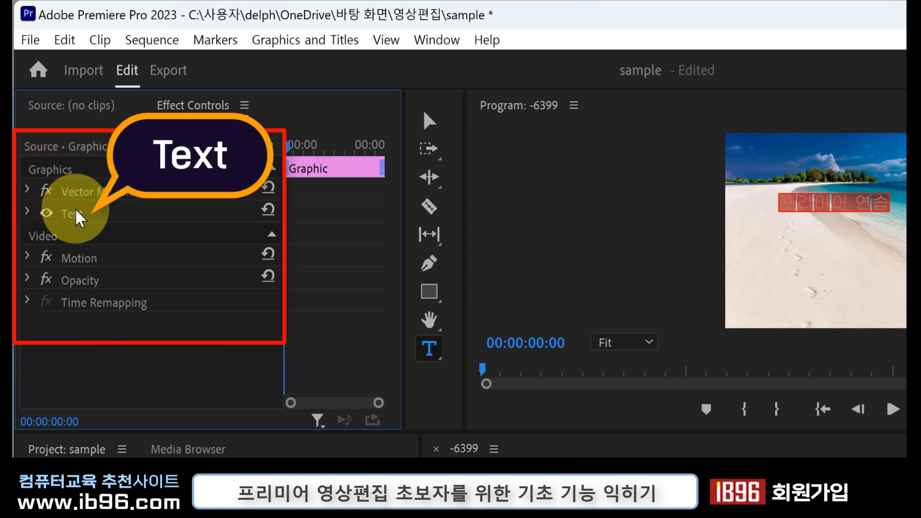
left_click(27, 213)
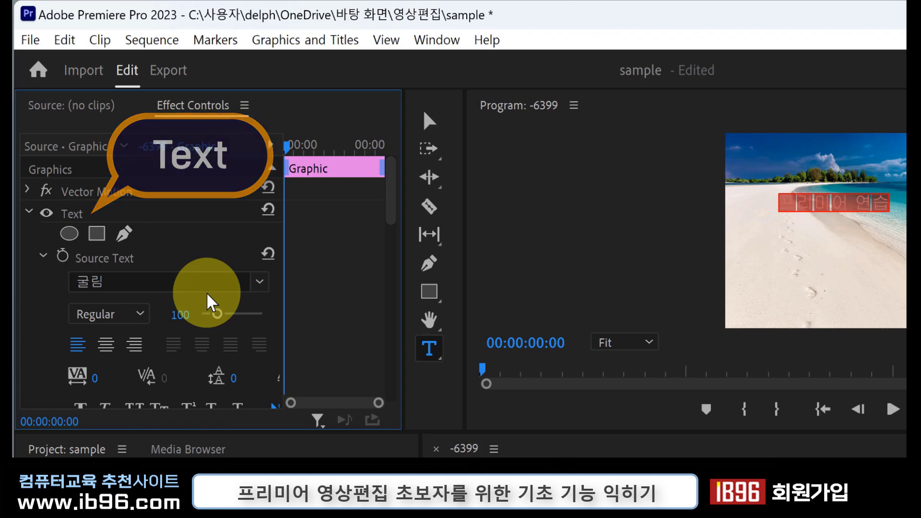
scroll(208, 303, "down", 2)
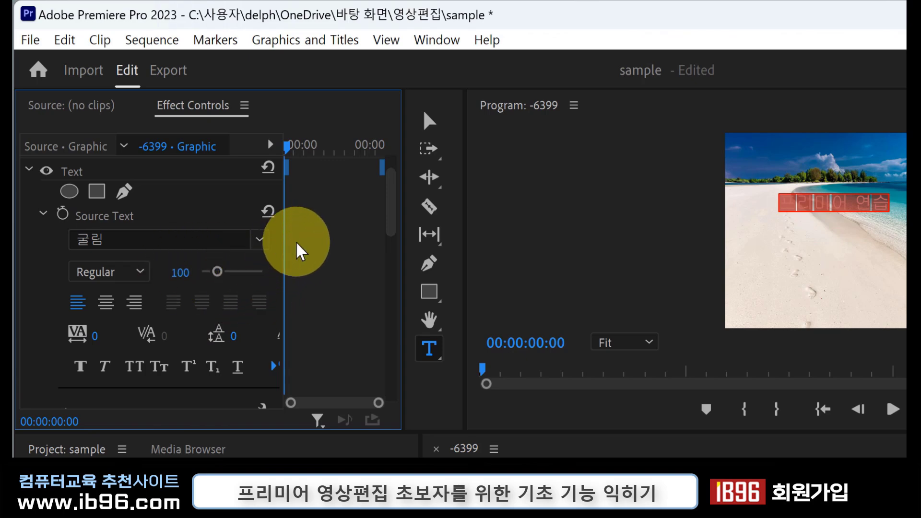
left_click(429, 121)
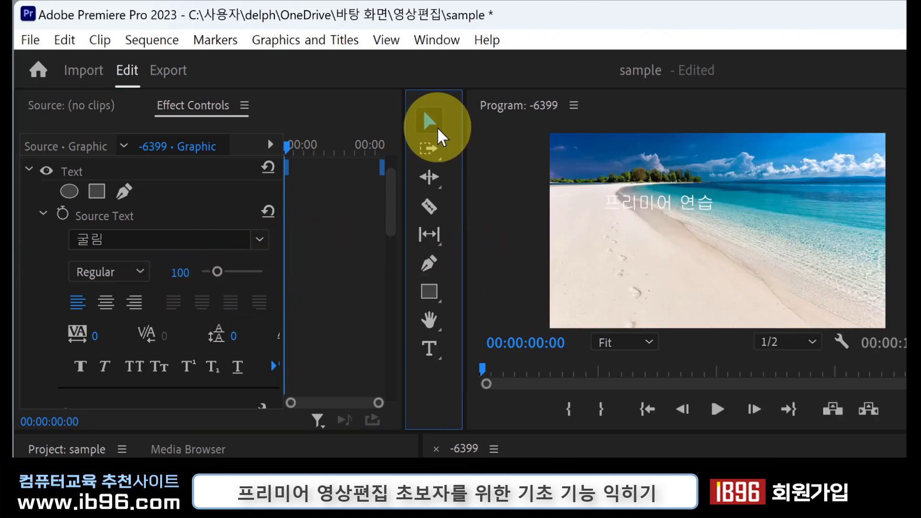
Change the title font to 맑은 고딕 with Bold style
left_click(624, 204)
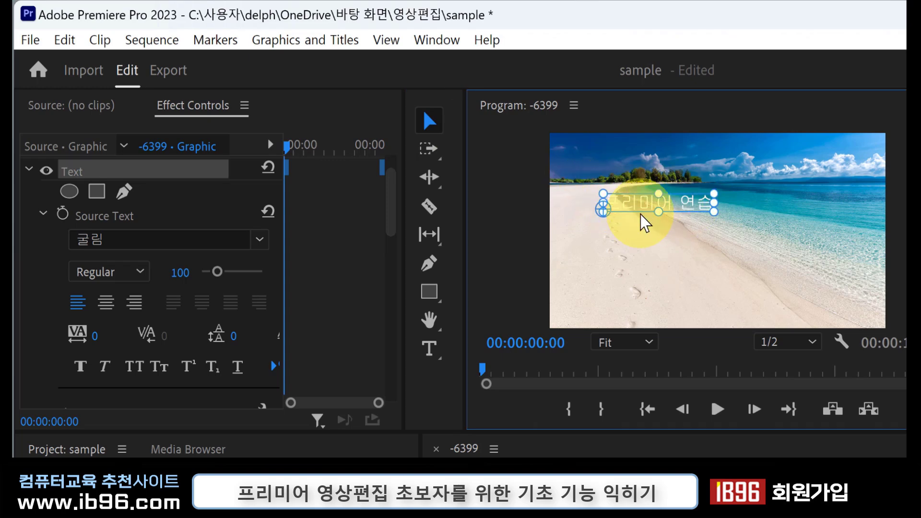
left_click(319, 288)
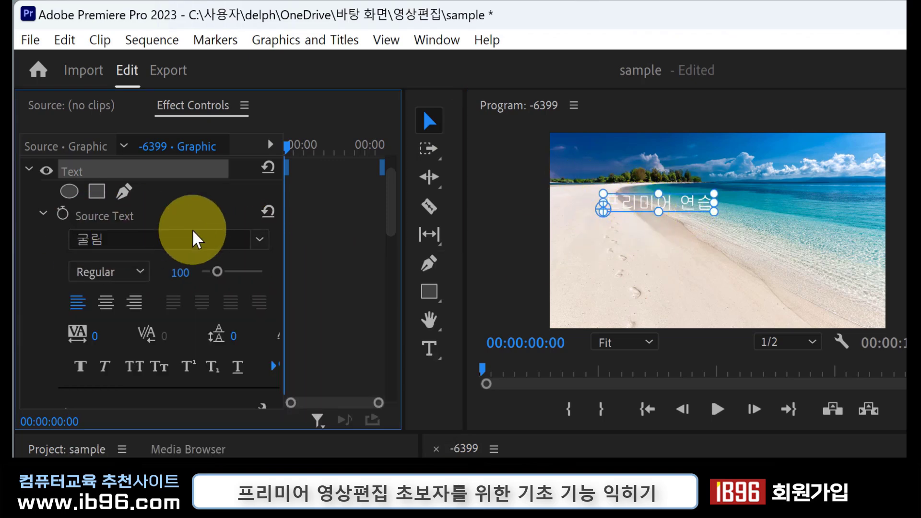
left_click(260, 240)
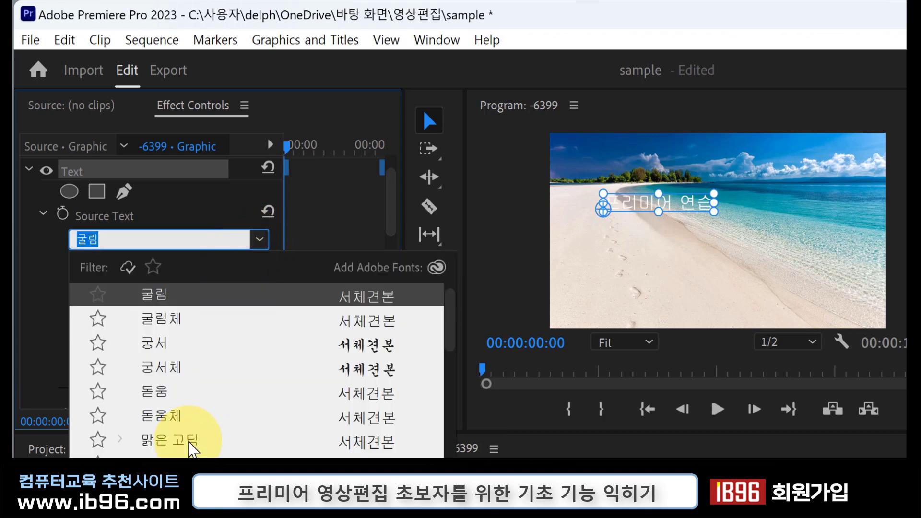
left_click(192, 448)
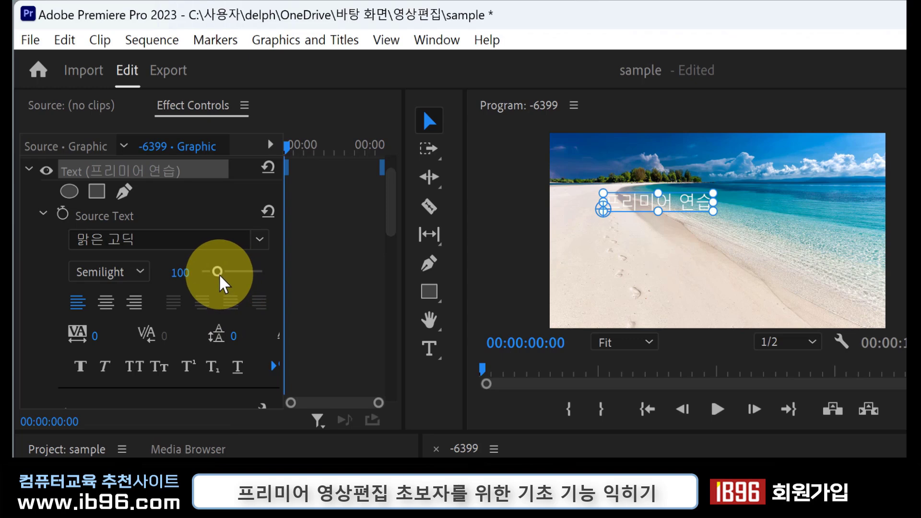
left_click_drag(220, 277, 227, 276)
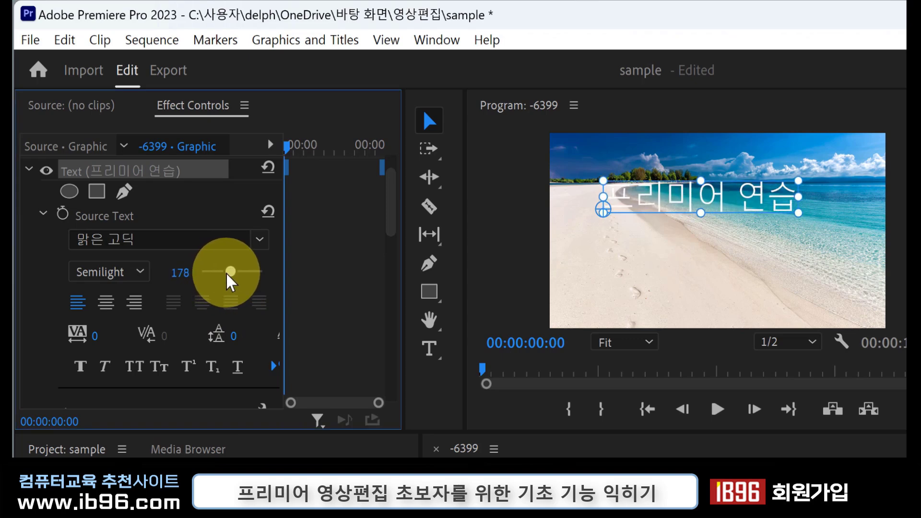
left_click(144, 272)
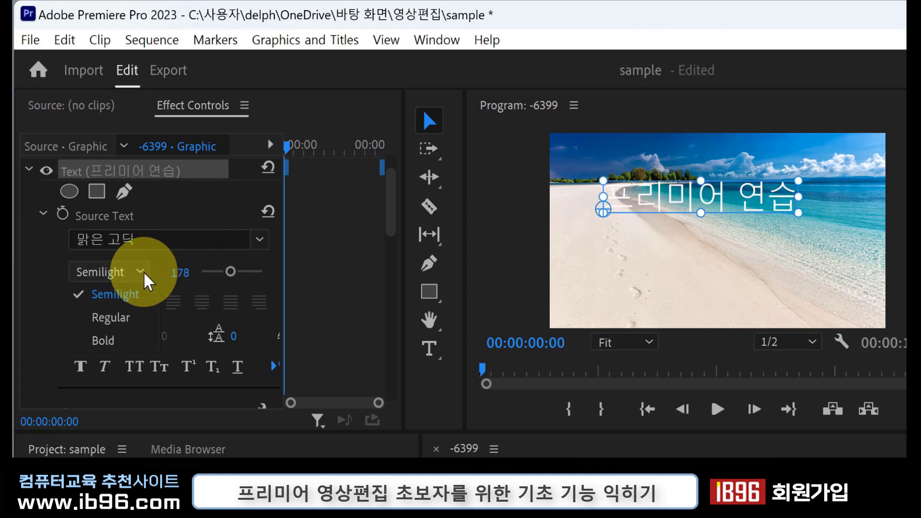
left_click(121, 342)
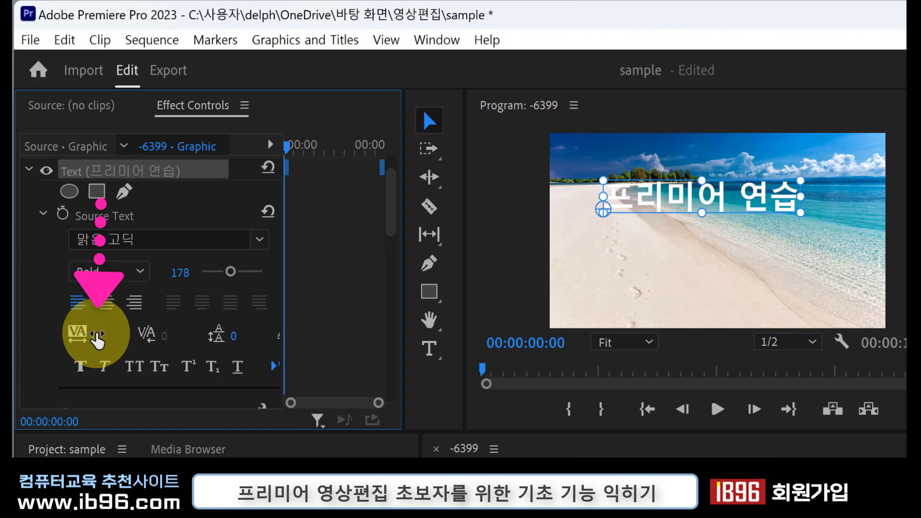
Set the title's kerning to 16 and its font size to 200
mouse_move(110, 334)
left_mouse_down()
mouse_move(343, 340)
mouse_move(247, 338)
mouse_move(283, 337)
left_mouse_up()
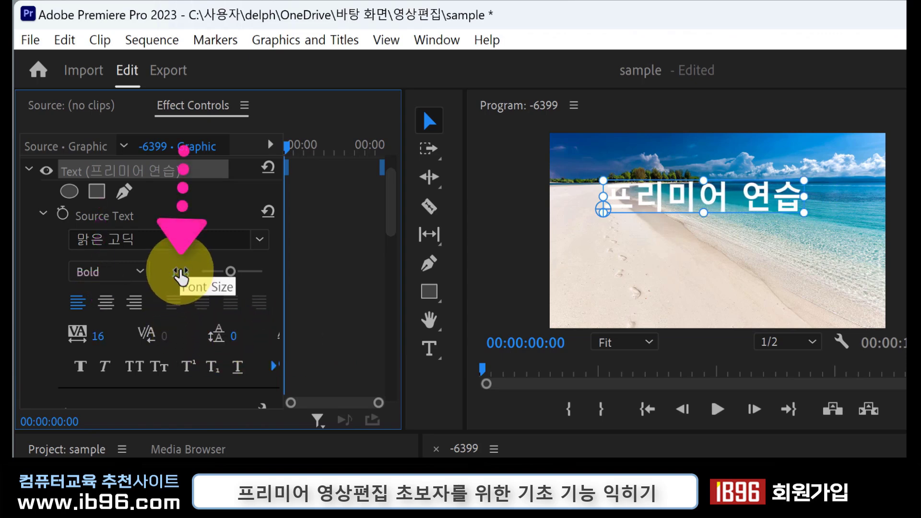
left_click_drag(181, 277, 205, 284)
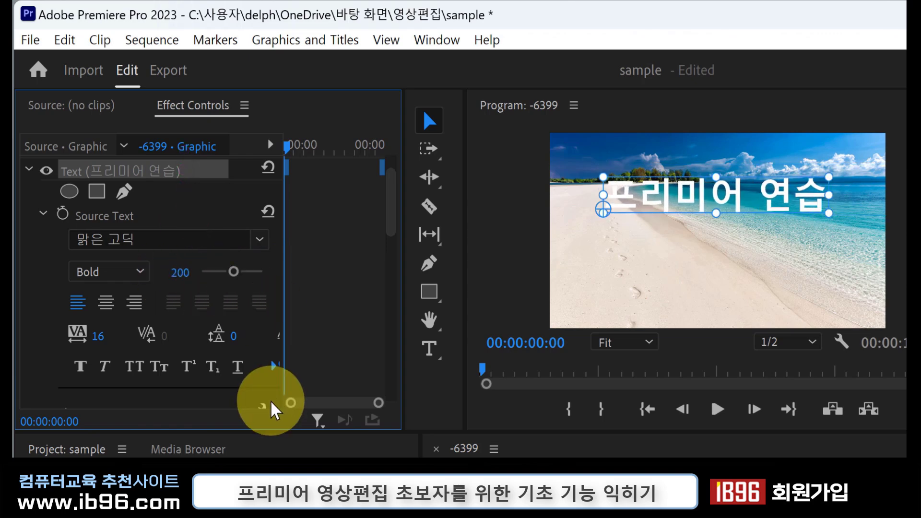
scroll(263, 341, "down", 1)
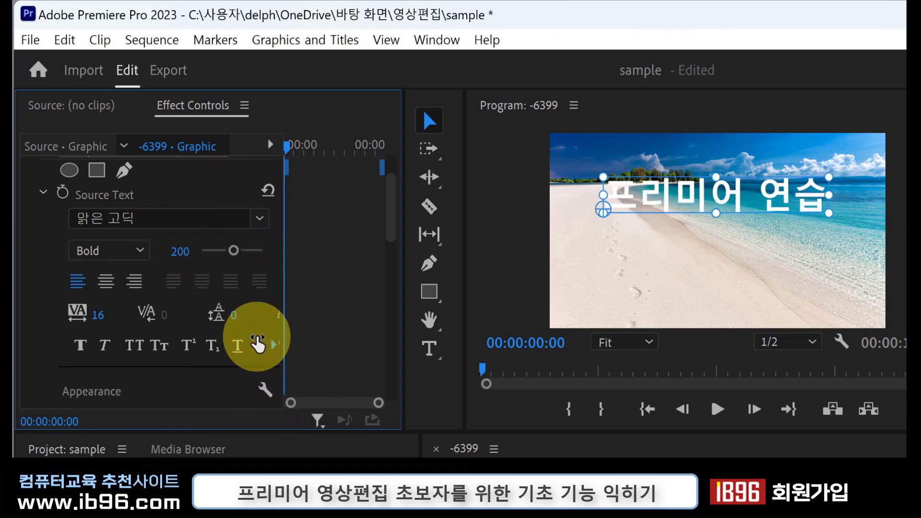
scroll(259, 344, "down", 3)
scroll(261, 346, "down", 3)
scroll(144, 316, "down", 2)
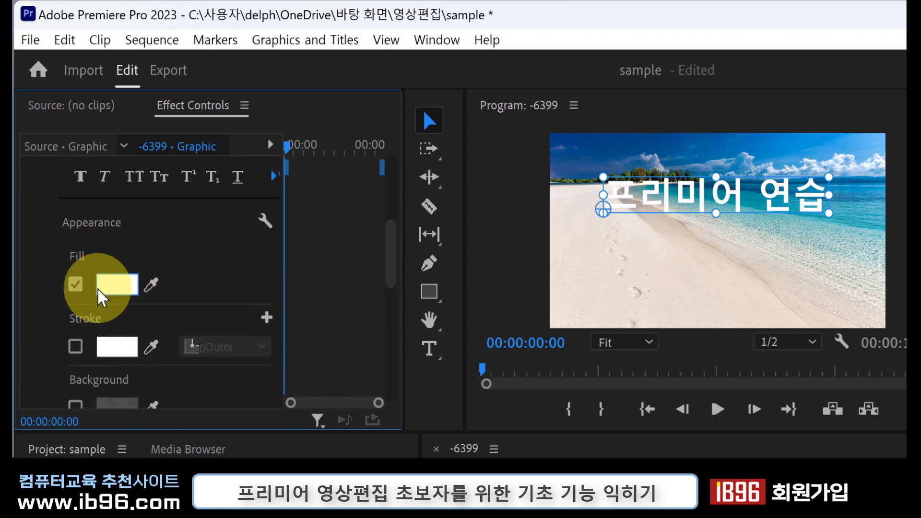
Fill the title with yellow F0FF00 and nudge its position over the beach
left_click(129, 294)
mouse_move(398, 166)
left_mouse_down()
mouse_move(386, 358)
mouse_move(396, 384)
mouse_move(404, 141)
left_mouse_up()
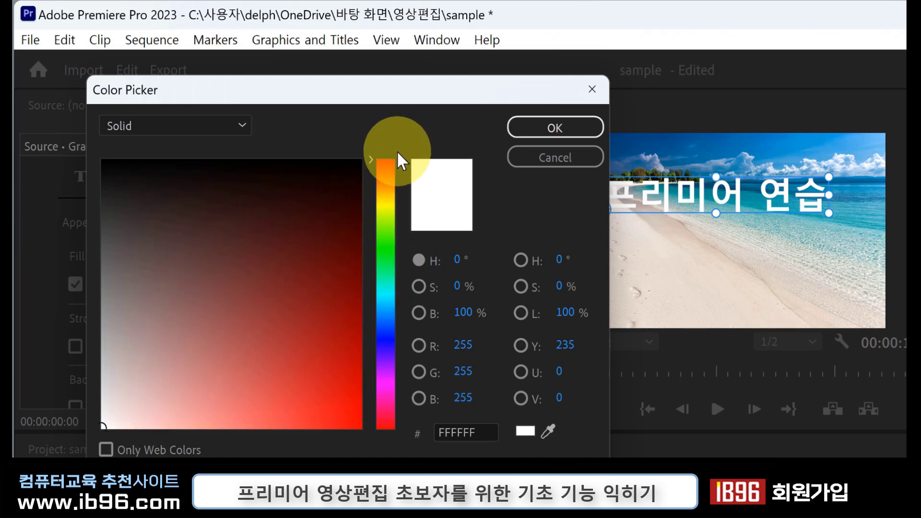
left_click(398, 207)
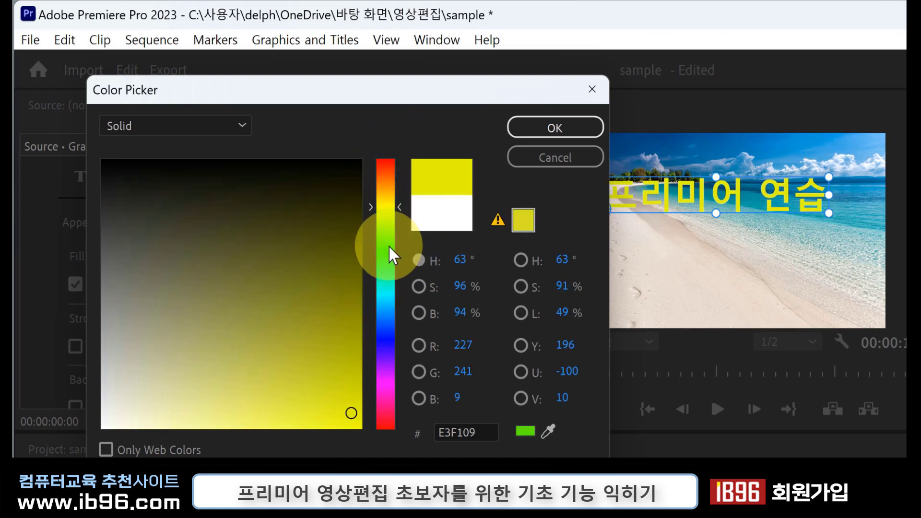
mouse_move(353, 413)
left_mouse_down()
mouse_move(370, 437)
mouse_move(382, 143)
left_mouse_up()
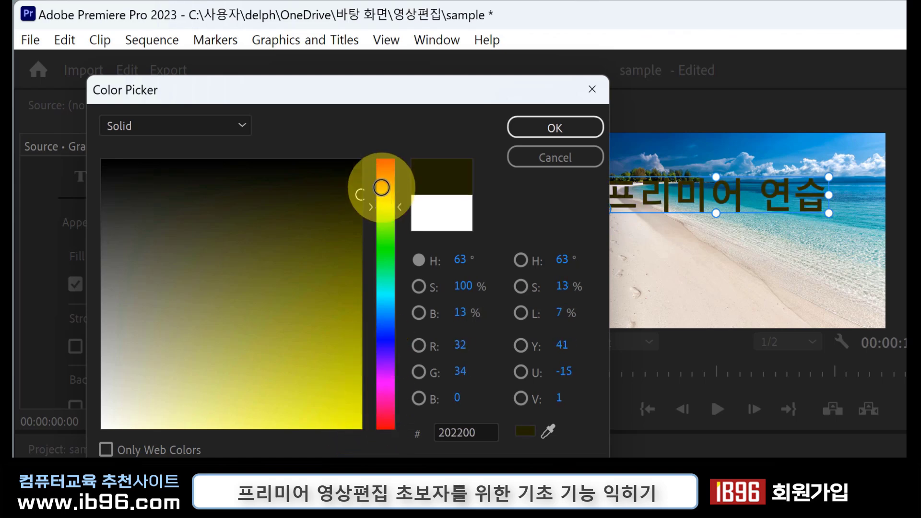
mouse_move(400, 445)
left_mouse_down()
mouse_move(198, 439)
mouse_move(366, 443)
mouse_move(196, 327)
mouse_move(292, 367)
mouse_move(274, 380)
mouse_move(336, 397)
mouse_move(368, 439)
left_mouse_up()
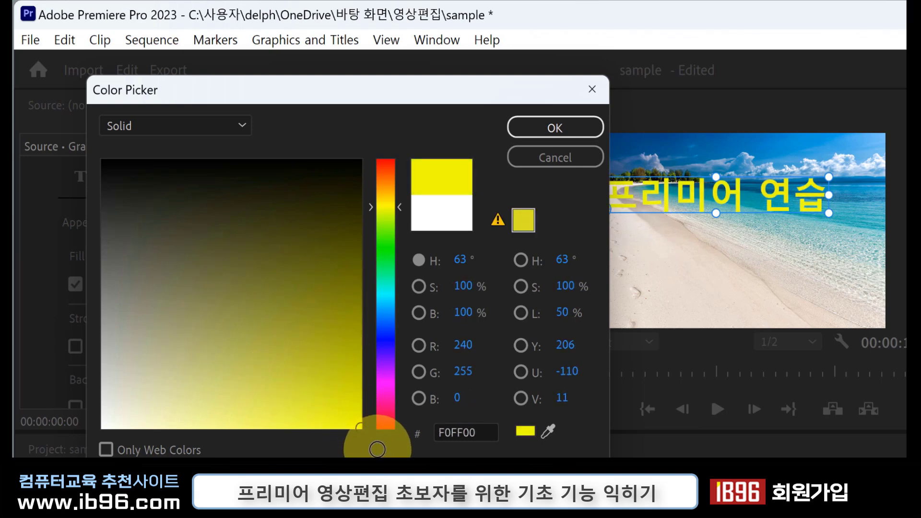
left_click(554, 126)
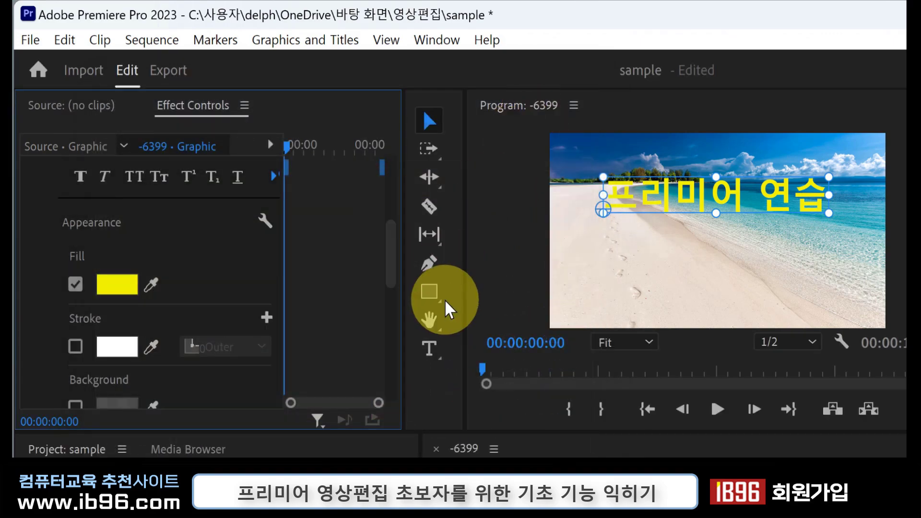
mouse_move(687, 205)
left_mouse_down()
mouse_move(709, 243)
mouse_move(690, 216)
left_mouse_up()
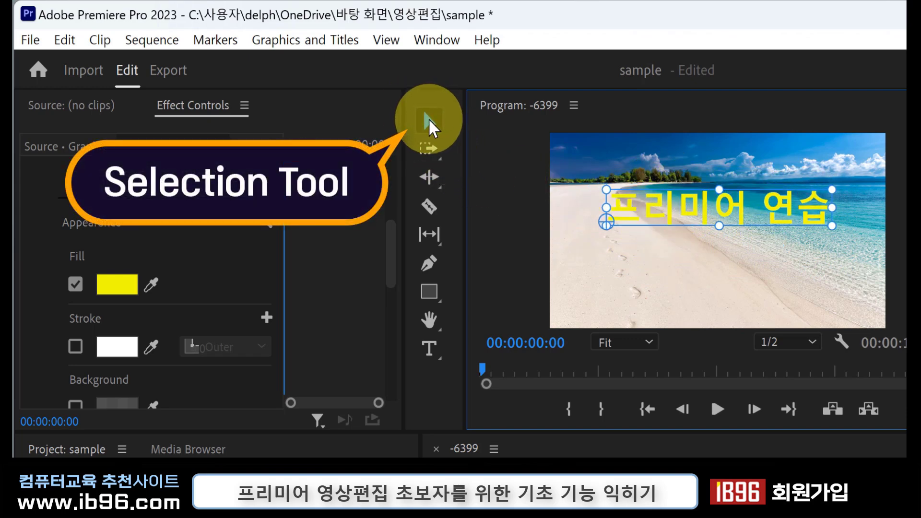
left_click_drag(709, 225, 707, 228)
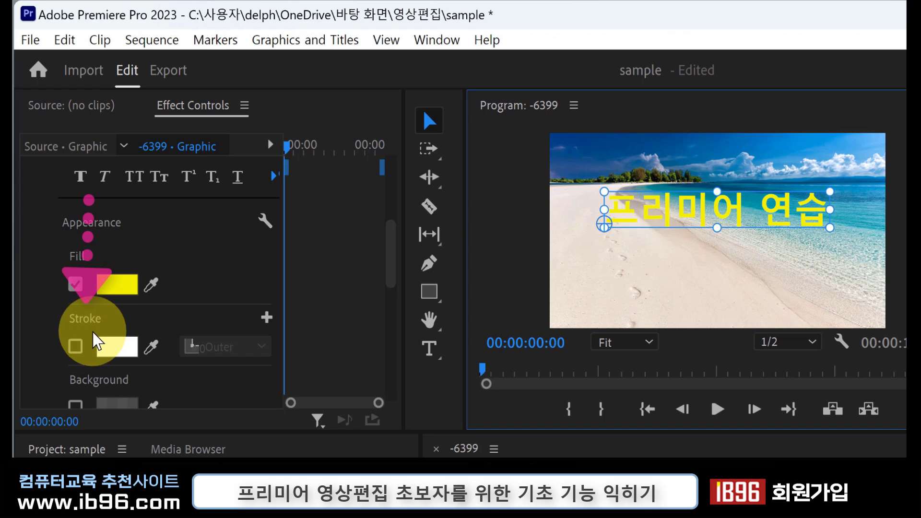
Give the title a black 000000 stroke of width 30 and move it lower in the frame
left_click(76, 346)
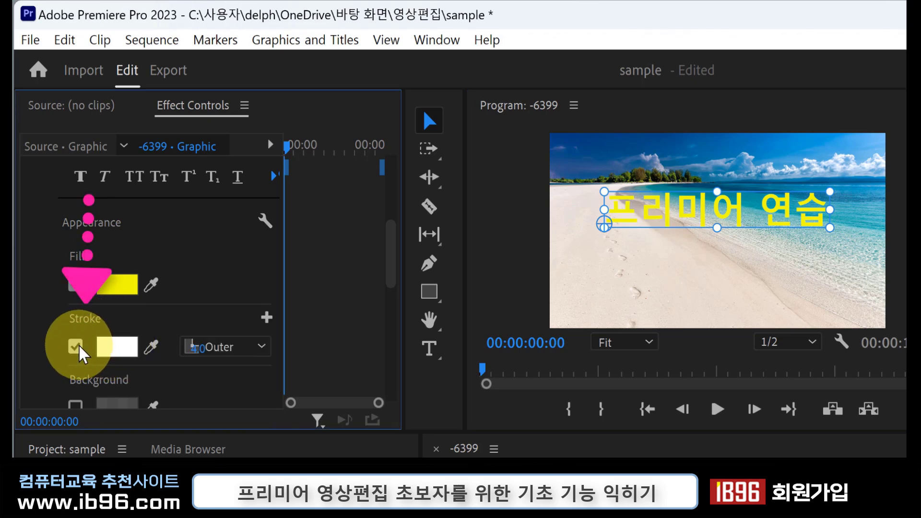
left_click(116, 347)
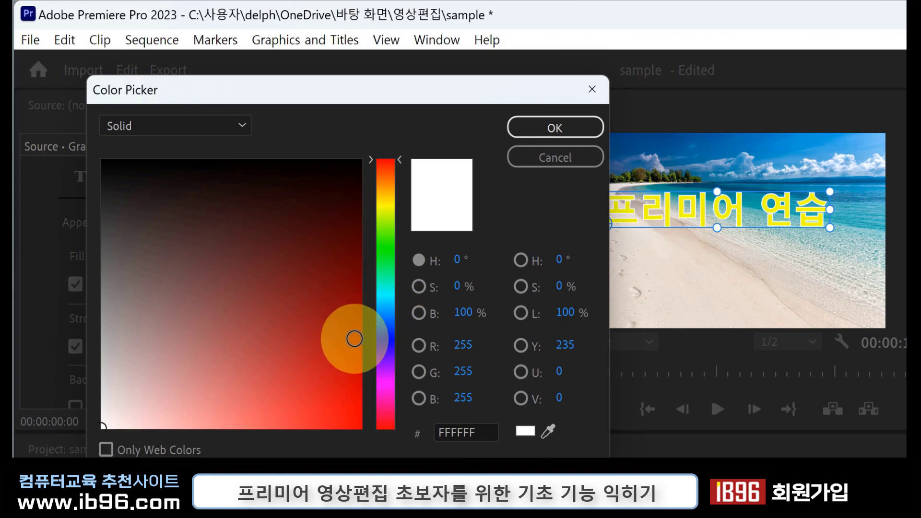
left_click(331, 190)
left_click_drag(341, 176, 360, 159)
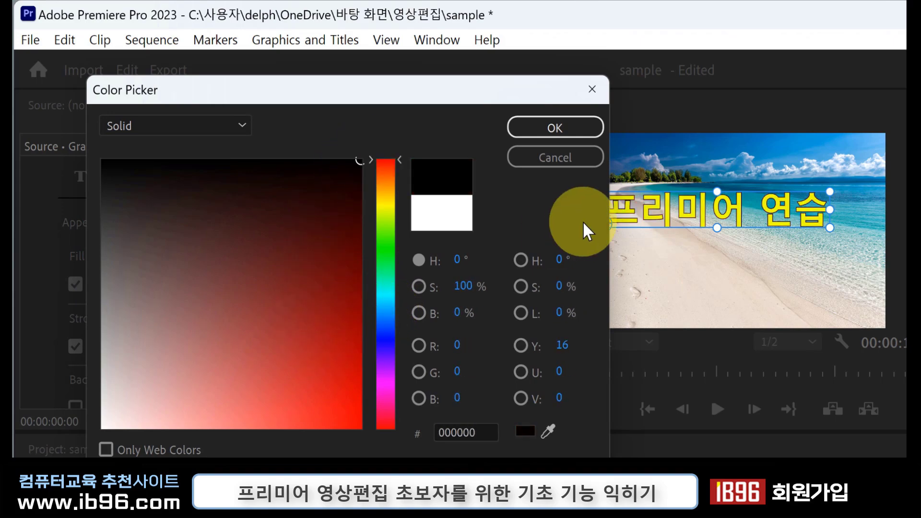
left_click(557, 134)
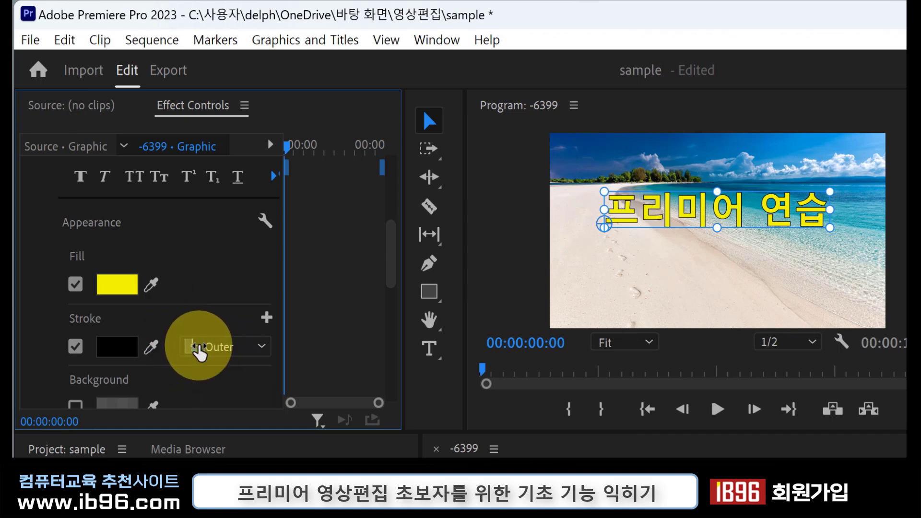
mouse_move(197, 346)
left_mouse_down()
mouse_move(247, 344)
mouse_move(240, 346)
left_mouse_up()
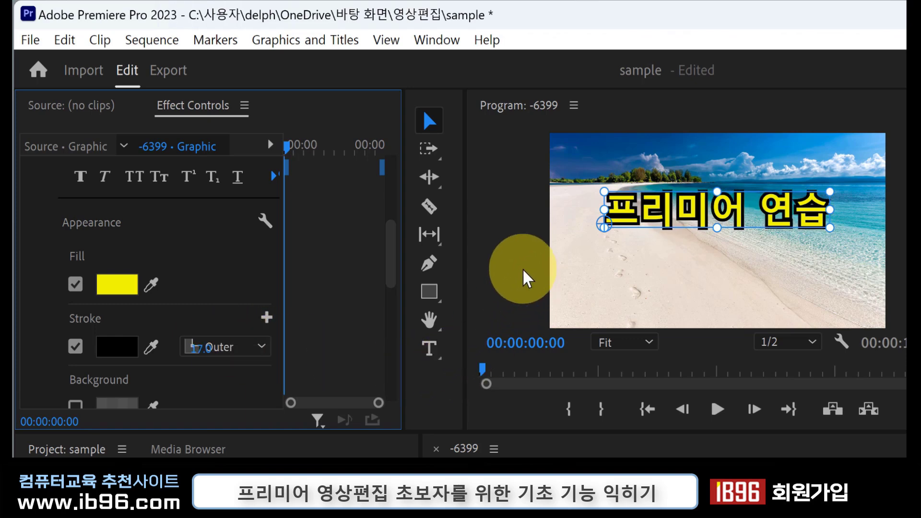
left_click(488, 316)
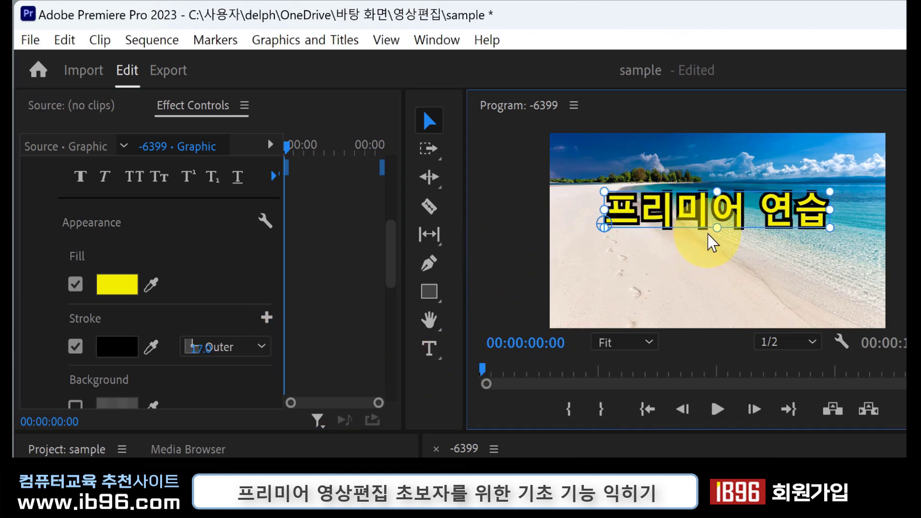
left_click_drag(718, 220, 720, 268)
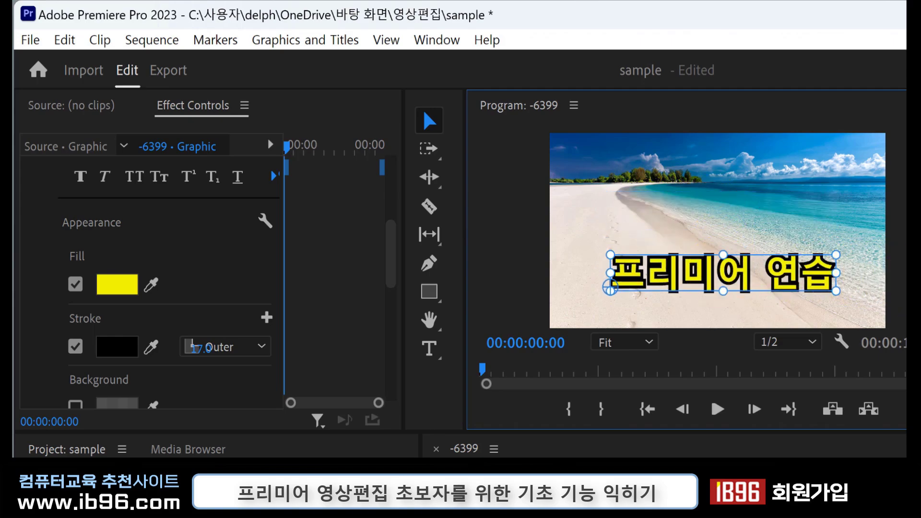
left_click(897, 312)
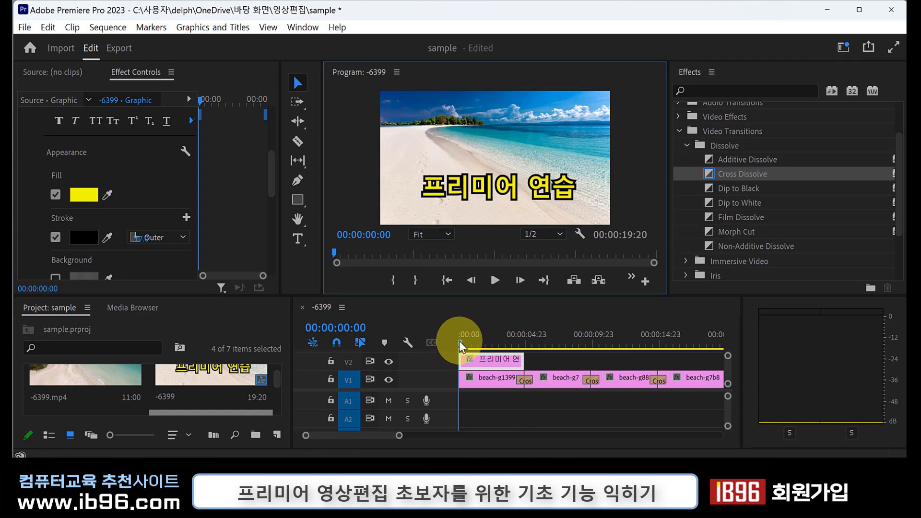
mouse_move(459, 341)
left_mouse_down()
mouse_move(523, 344)
mouse_move(525, 359)
left_mouse_up()
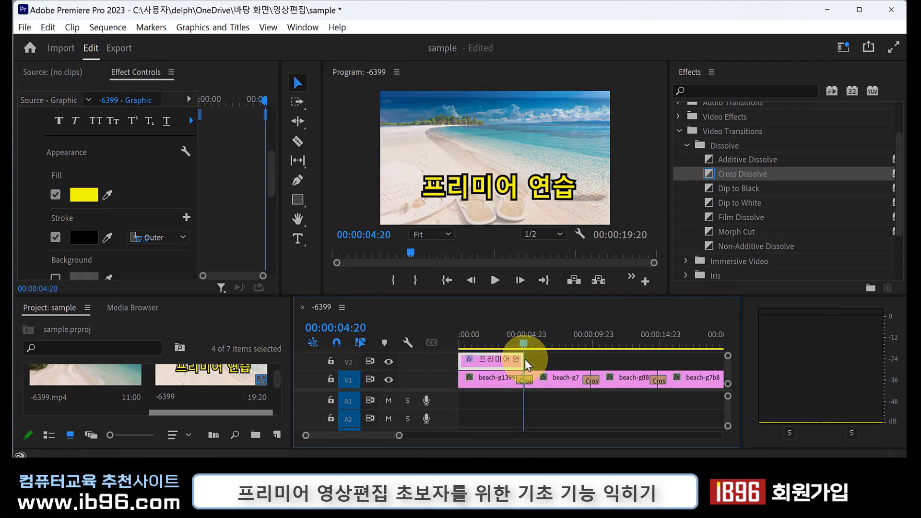
mouse_move(525, 360)
left_mouse_down()
mouse_move(539, 360)
mouse_move(494, 348)
mouse_move(560, 348)
left_mouse_up()
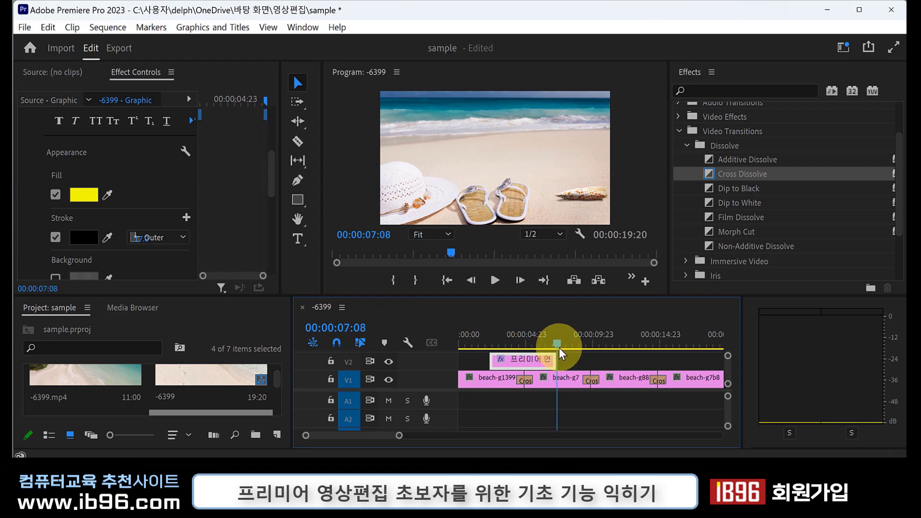
left_click_drag(559, 347, 534, 353)
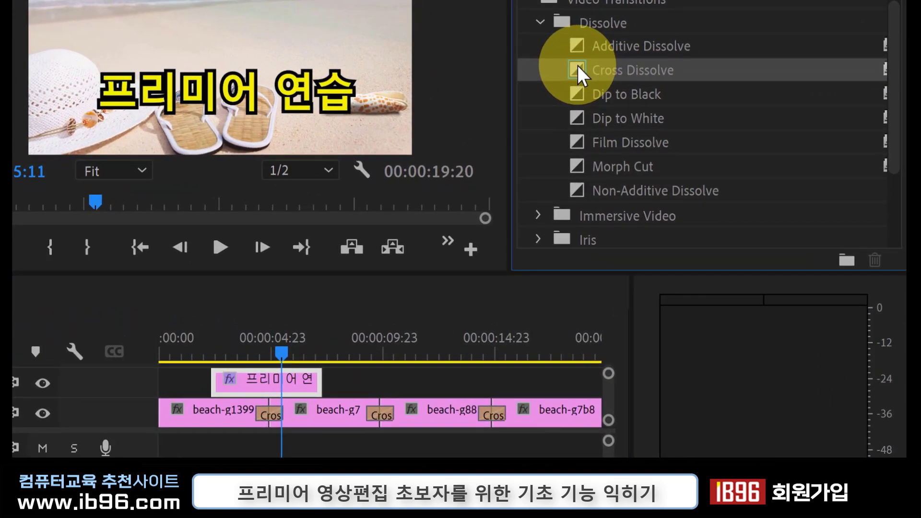
Add Cross Dissolves to the start and end of the V2 title clip and preview the fades
left_click_drag(577, 65, 223, 388)
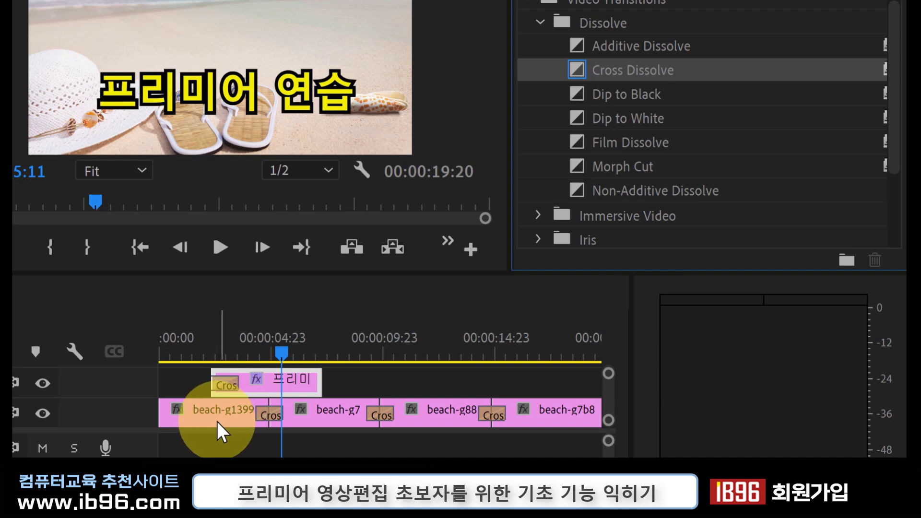
left_click(216, 419)
left_click(319, 412)
left_click(255, 338)
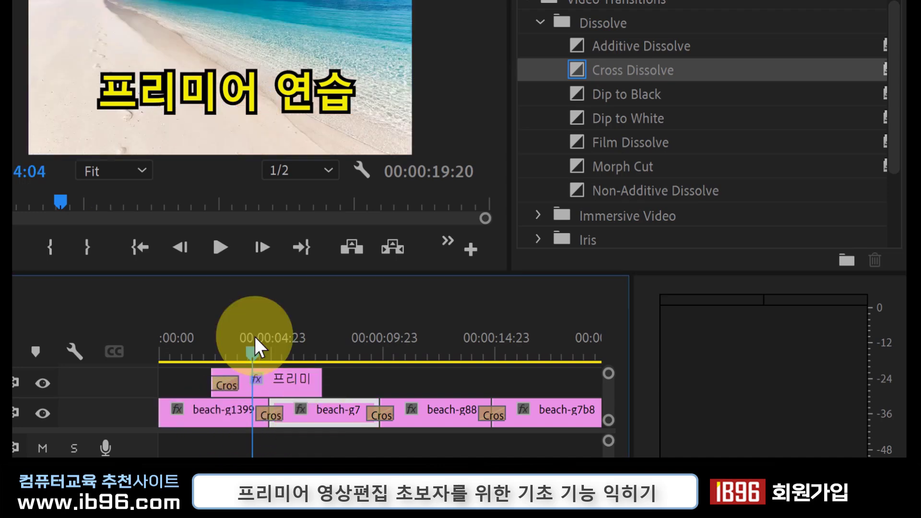
left_click_drag(256, 338, 286, 350)
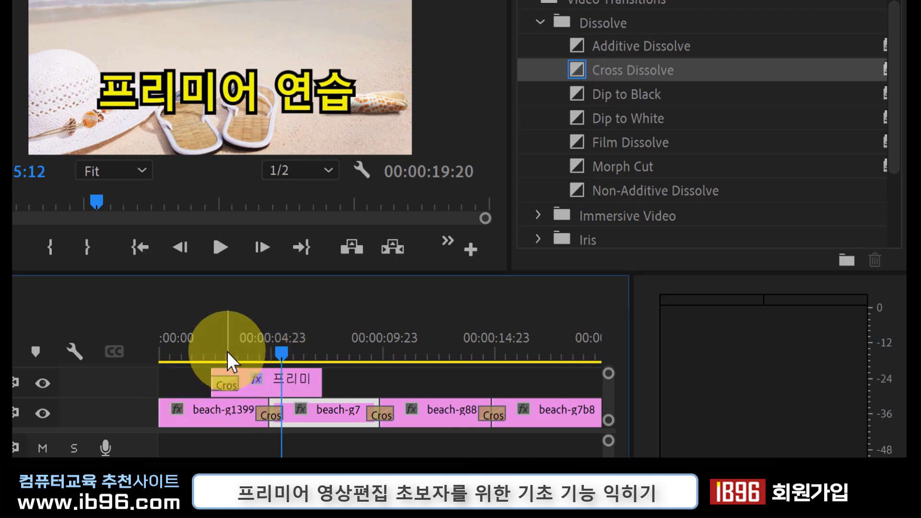
left_click(206, 352)
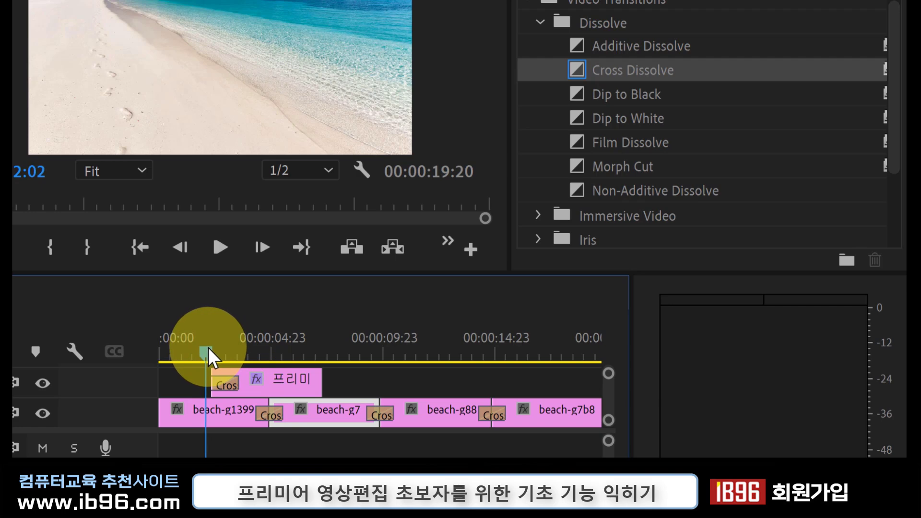
left_click_drag(208, 349, 304, 371)
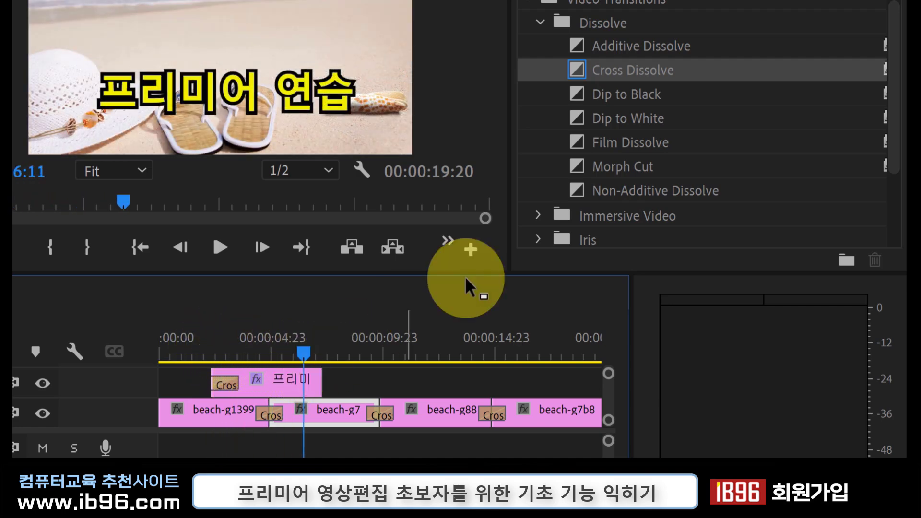
left_click_drag(577, 77, 310, 385)
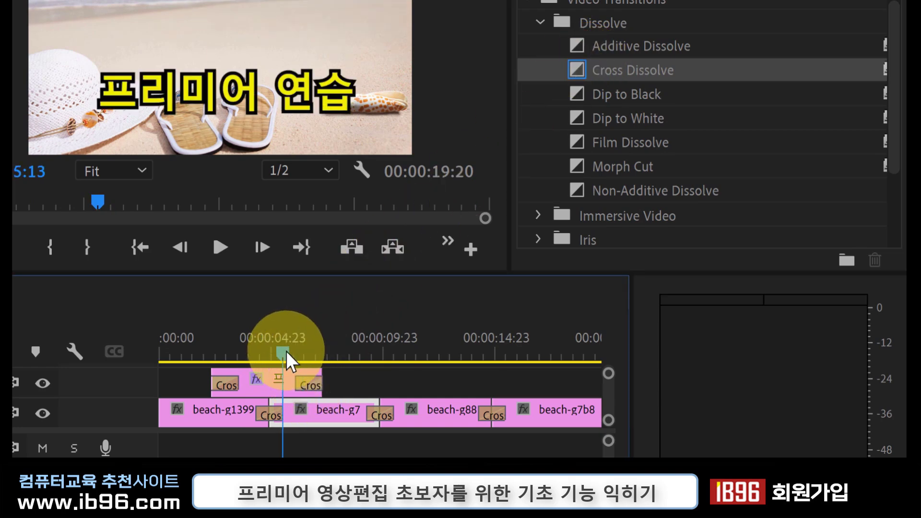
left_click_drag(287, 351, 329, 359)
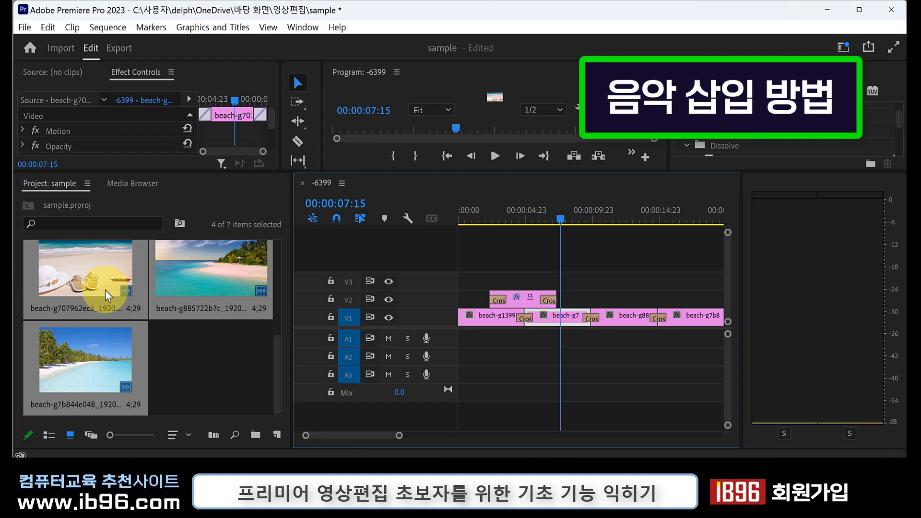
Import oneday.mp3 from D:\sound and place it on audio track A1
right_click(197, 352)
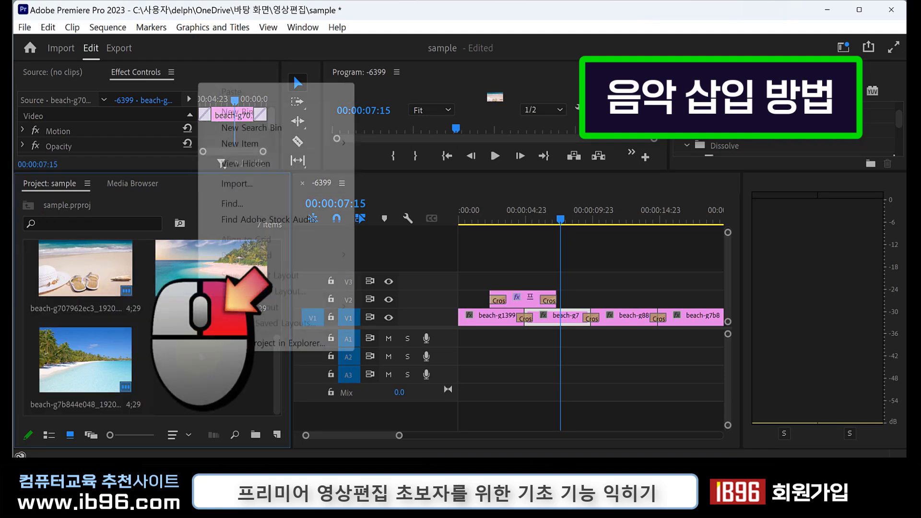
left_click(252, 186)
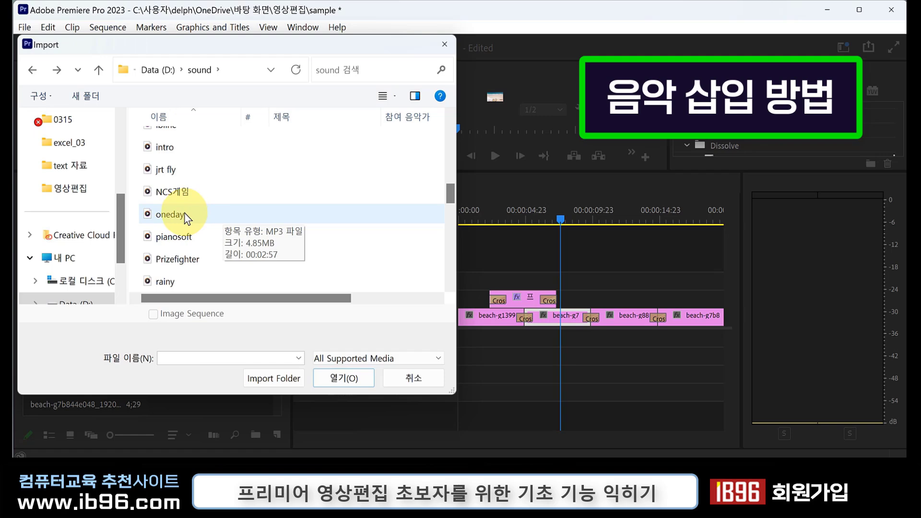
left_click(184, 212)
left_click(344, 377)
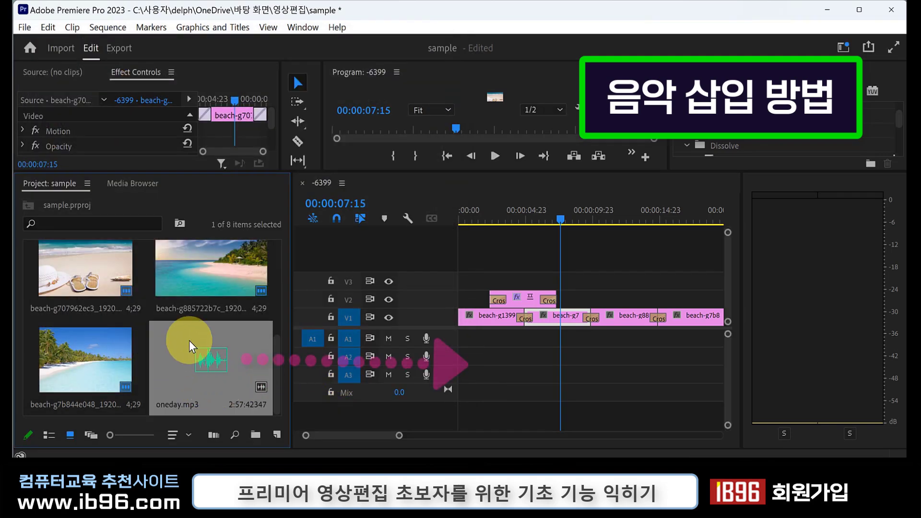
left_click_drag(205, 358, 482, 356)
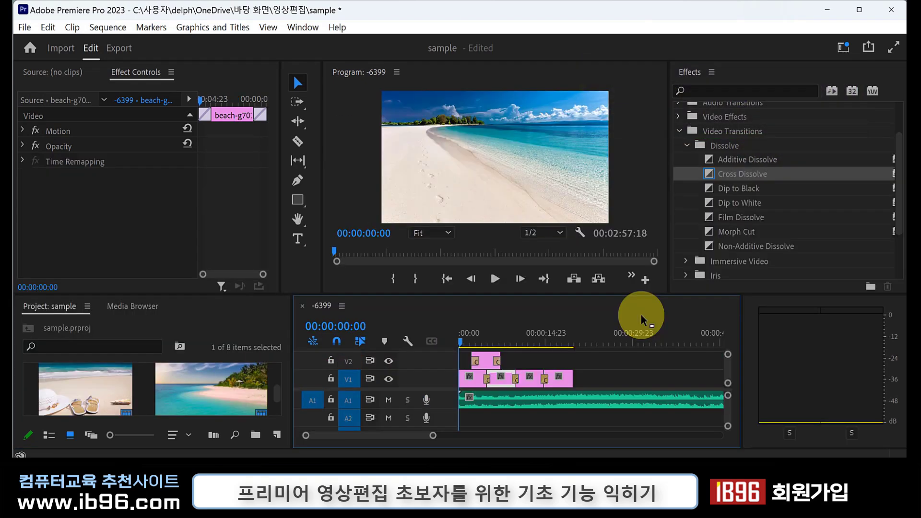
Preview the slideshow with music, then zoom the timeline out to show all of oneday.mp3
key("space")
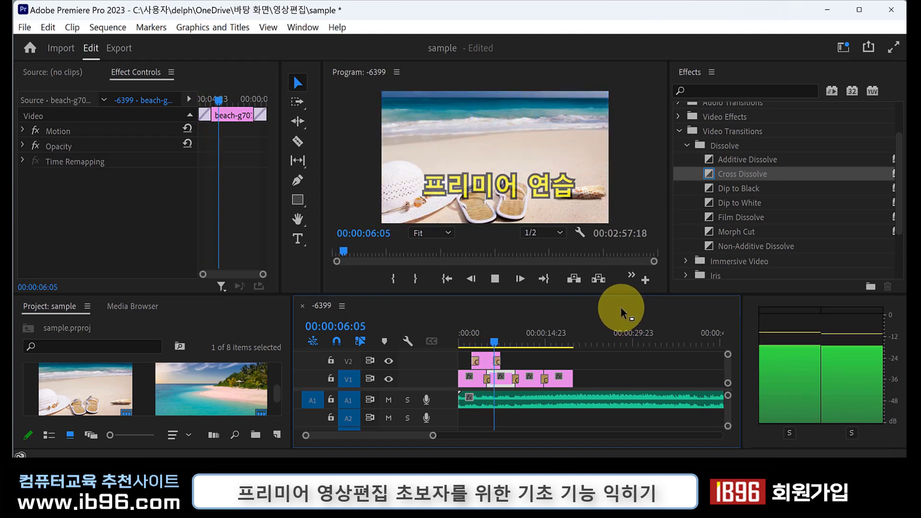
key("space")
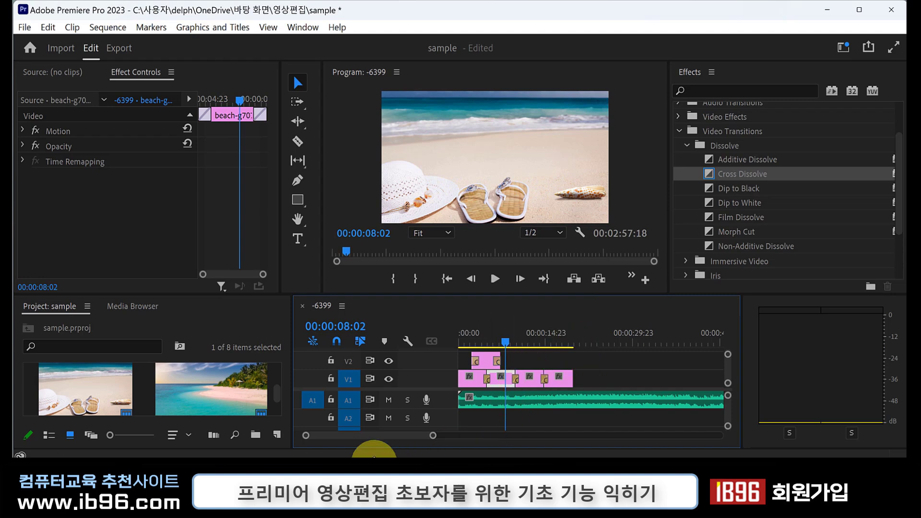
left_click_drag(433, 435, 554, 435)
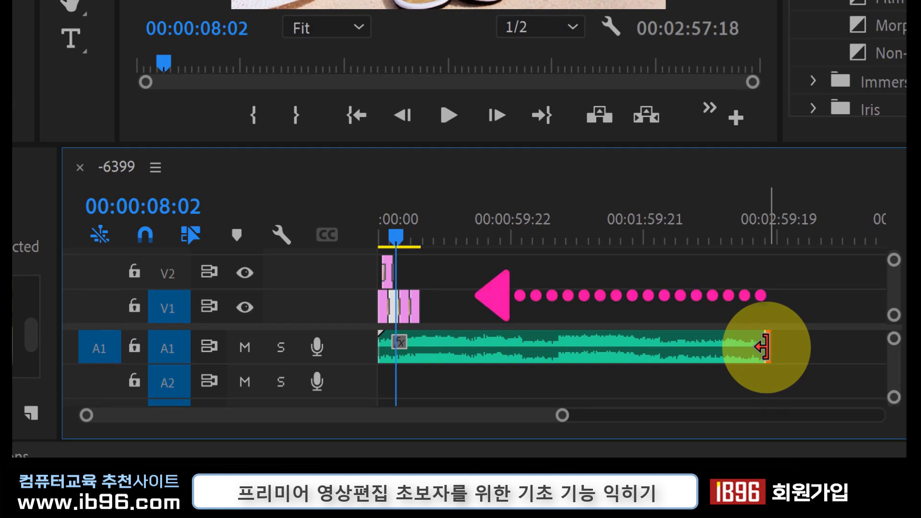
Trim oneday.mp3 to end with the last beach clip near 00:00:19:20 and play the ending
left_click_drag(763, 346, 414, 349)
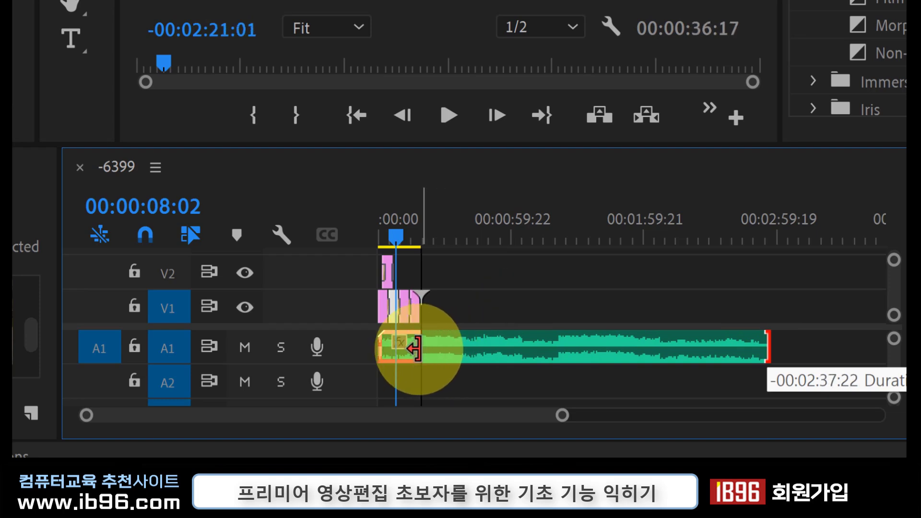
left_click_drag(563, 415, 278, 415)
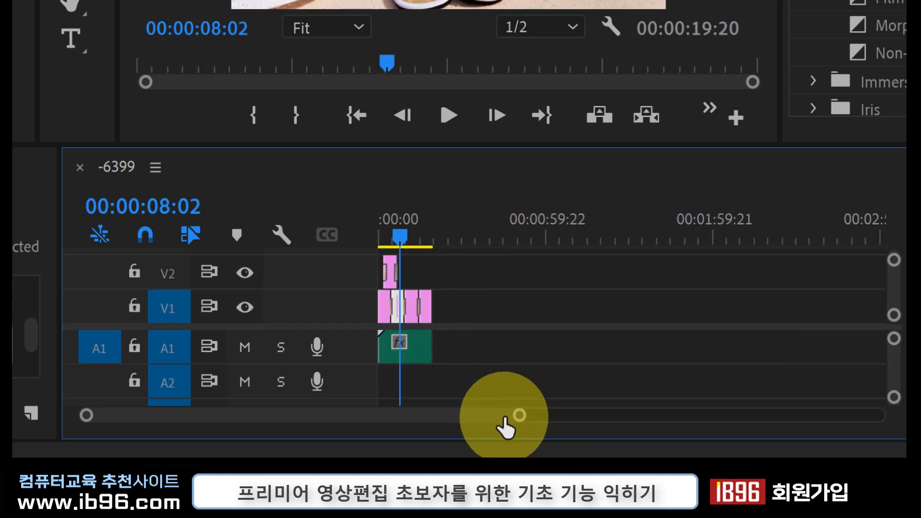
left_click_drag(808, 350, 772, 355)
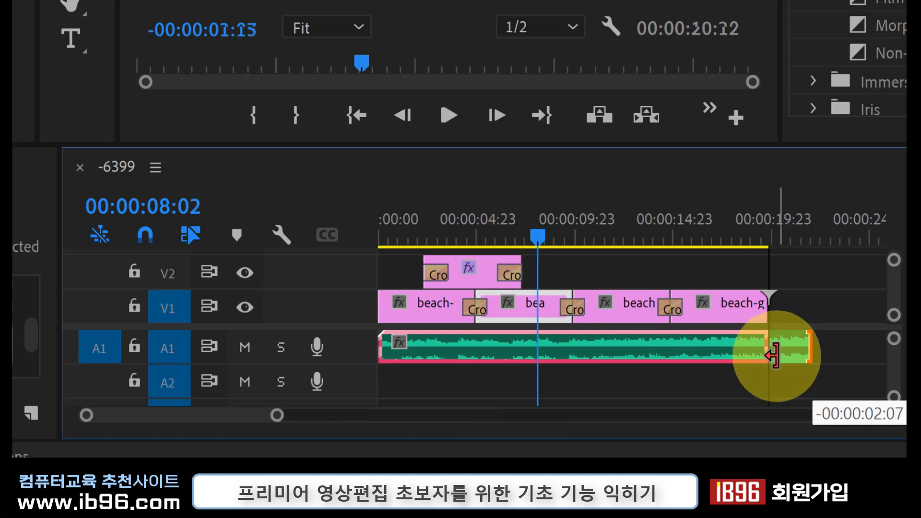
left_click_drag(772, 357, 767, 353)
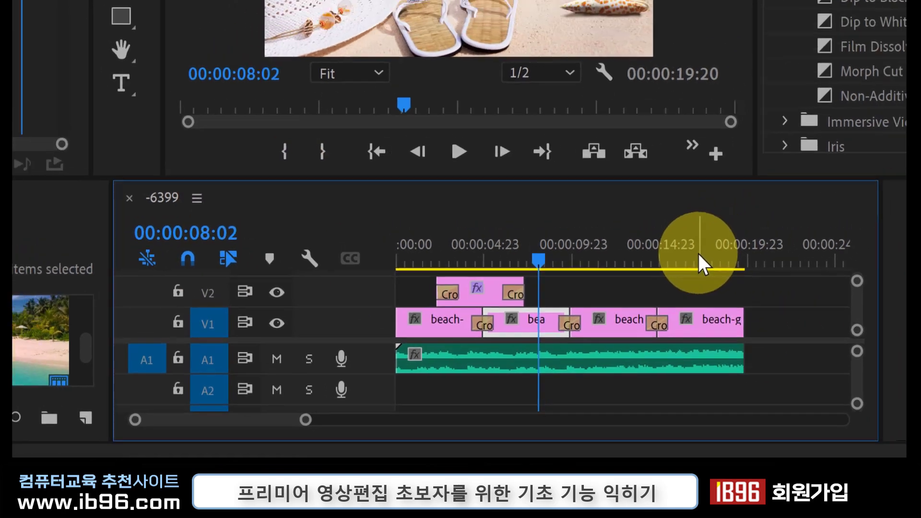
left_click_drag(699, 261, 658, 336)
key("space")
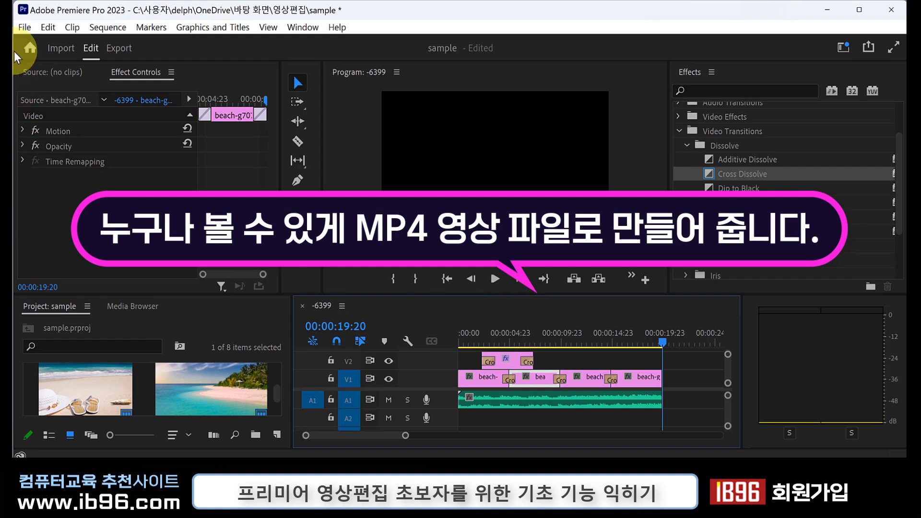
Open the Export settings for the sequence via File > Export > Media
left_click(24, 29)
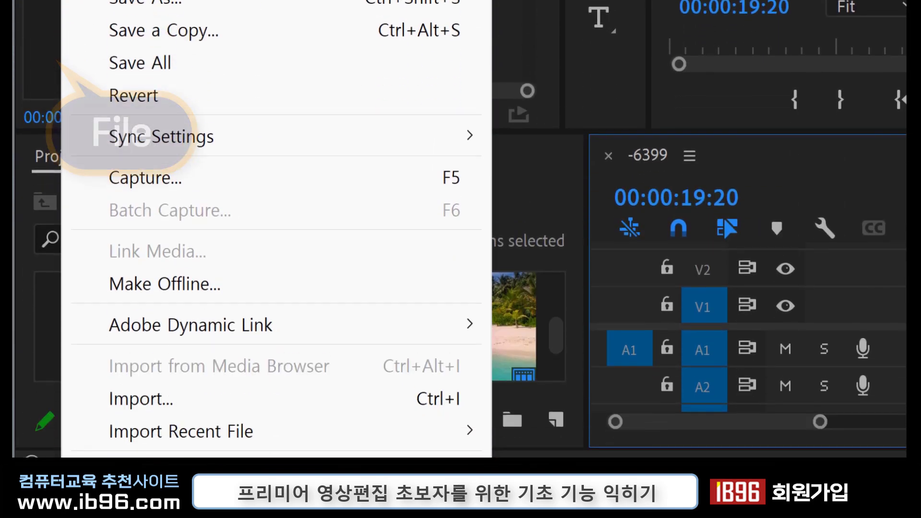
mouse_move(312, 454)
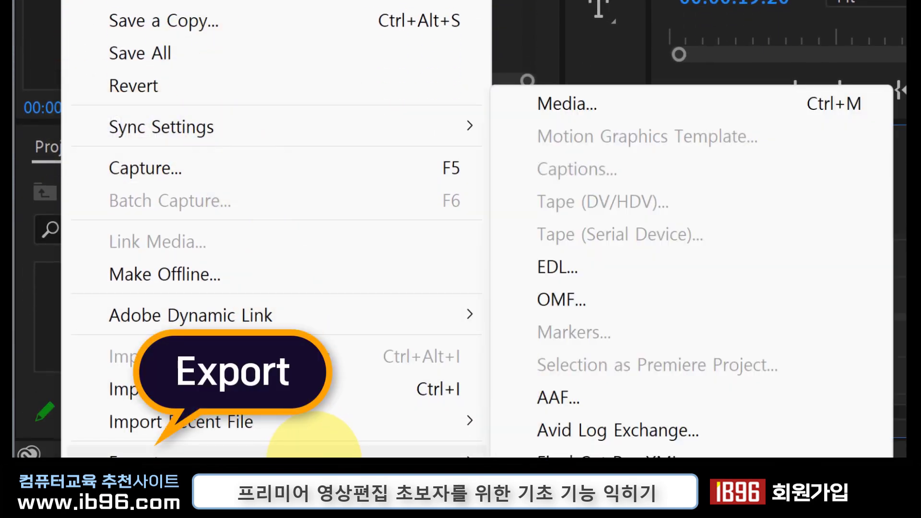
left_click(573, 110)
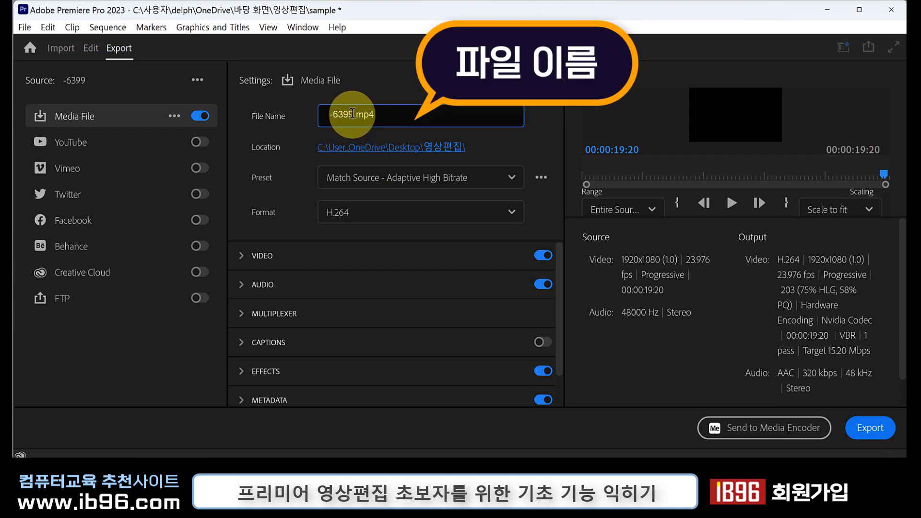
Export the slideshow as an H.264 MP4, replacing the existing output file
left_click_drag(353, 113, 307, 117)
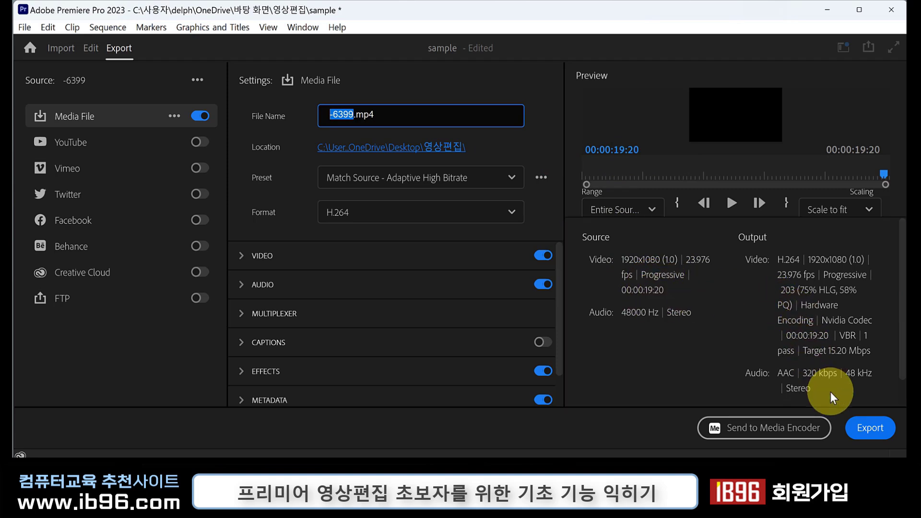
left_click(864, 428)
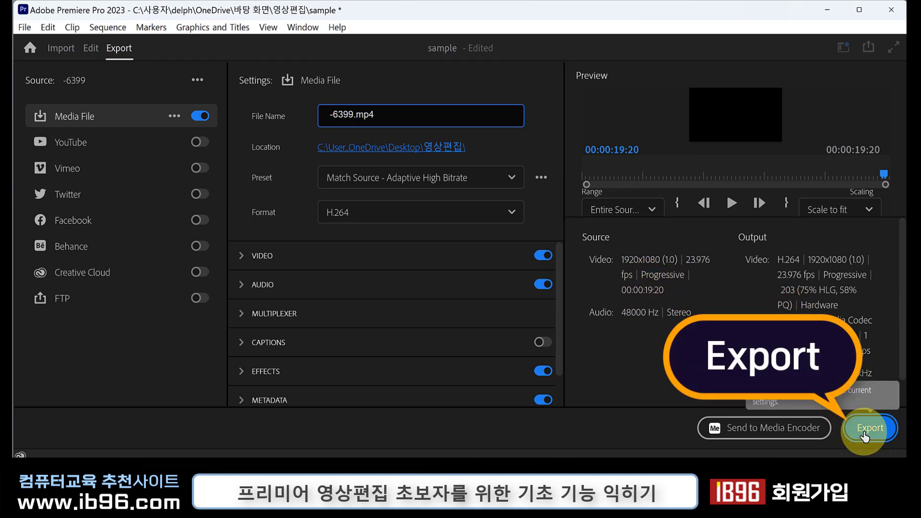
key("Return")
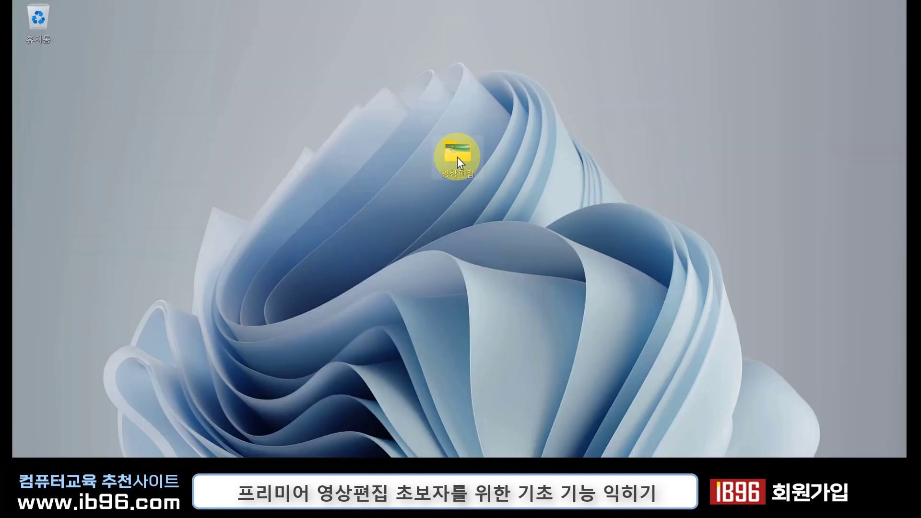
Play the exported -6399_1 video from the 영상편집 folder, then close the player
double_click(457, 156)
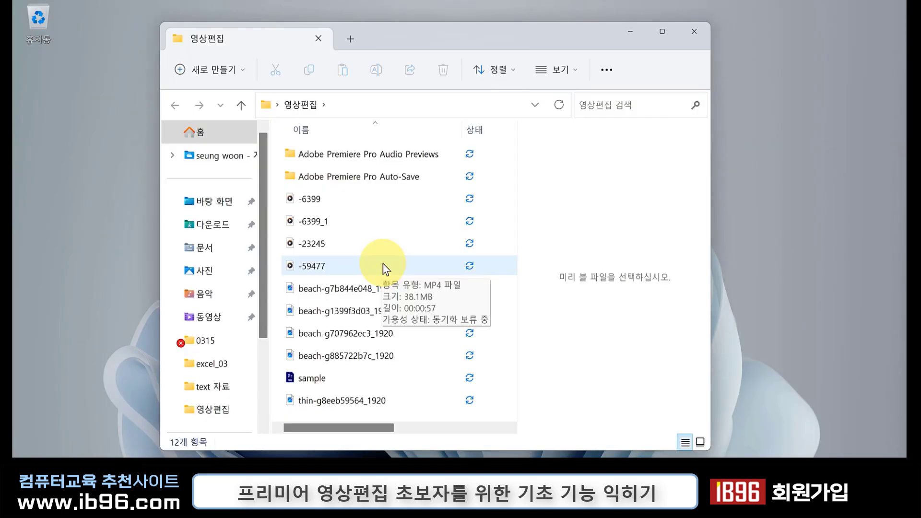
left_click(341, 226)
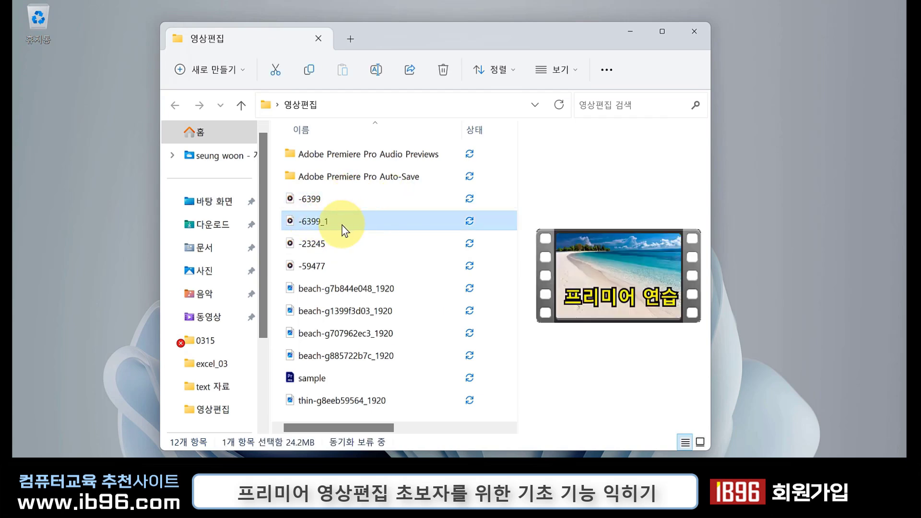
double_click(324, 221)
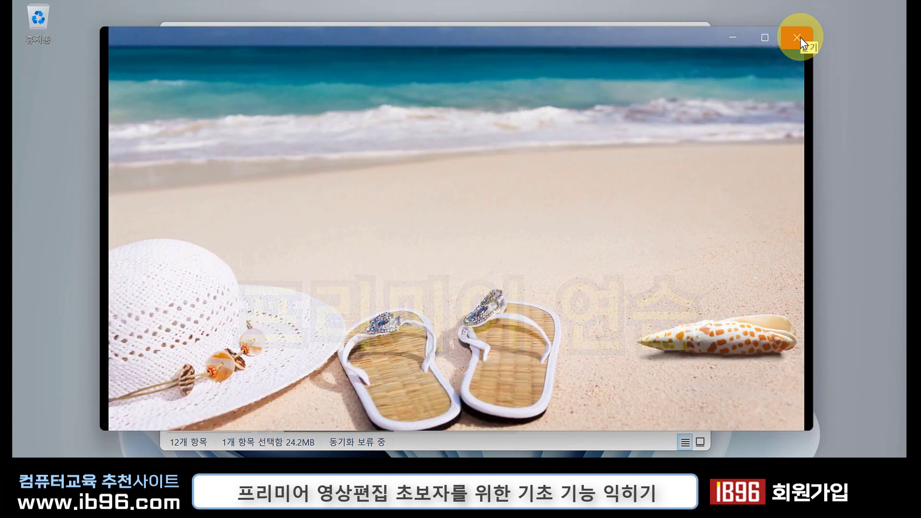
left_click(798, 38)
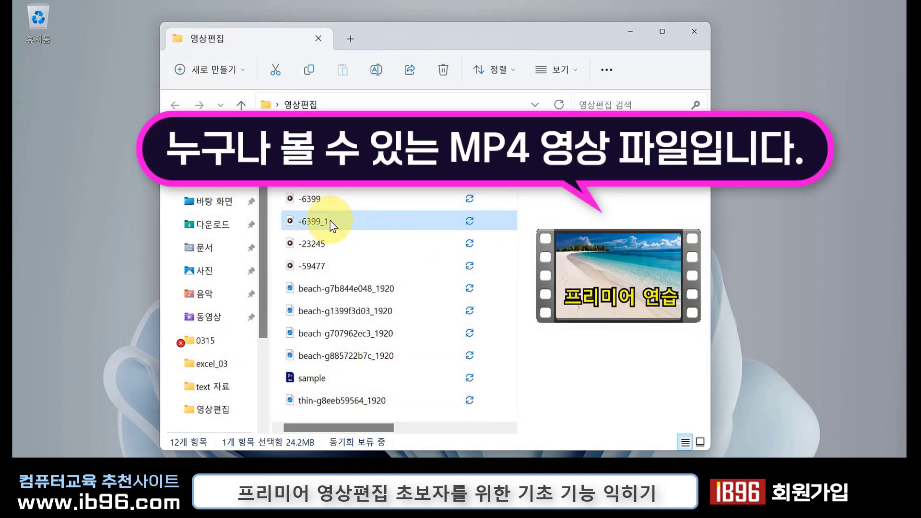